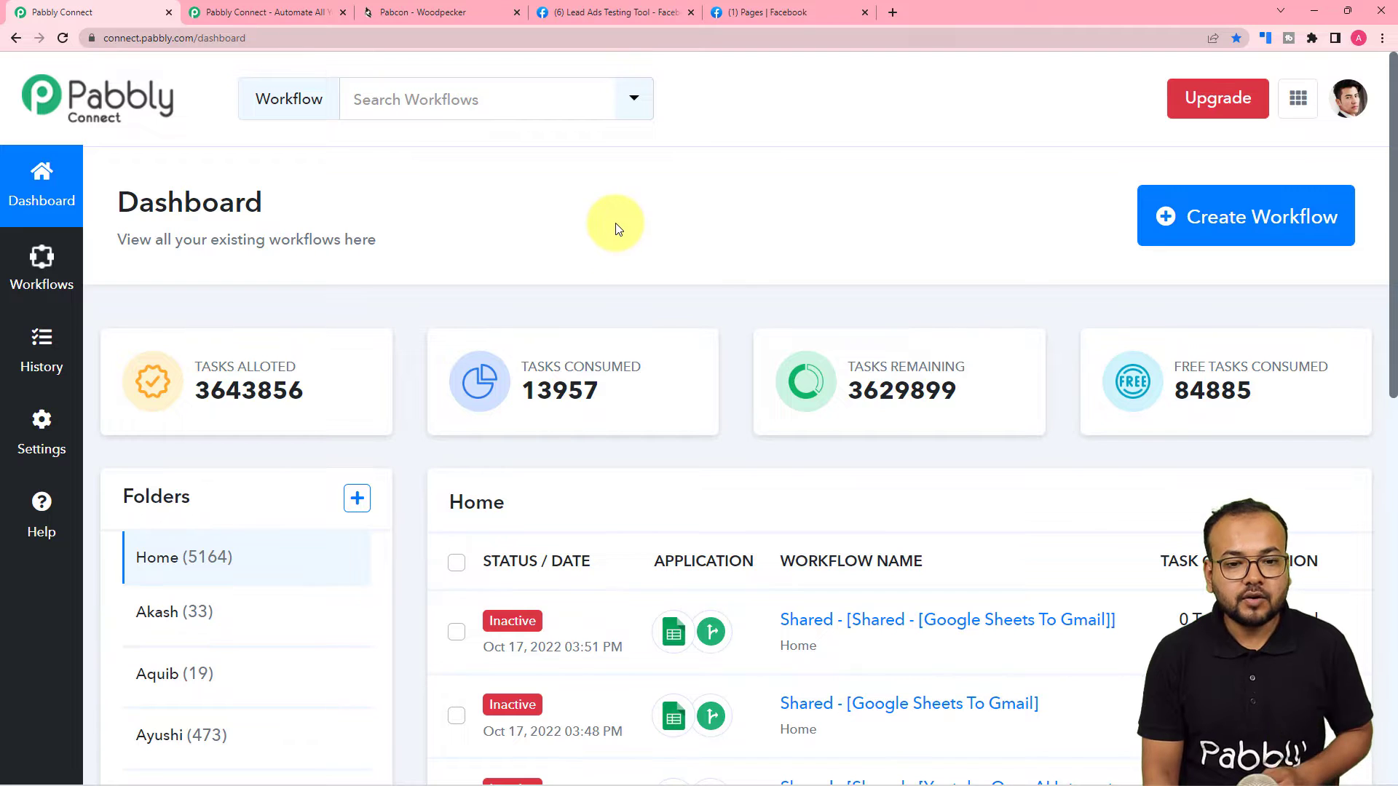
# Create a new workflow named 'Facebook Leads to Woodpecker.co'.
pyautogui.click(1268, 228)
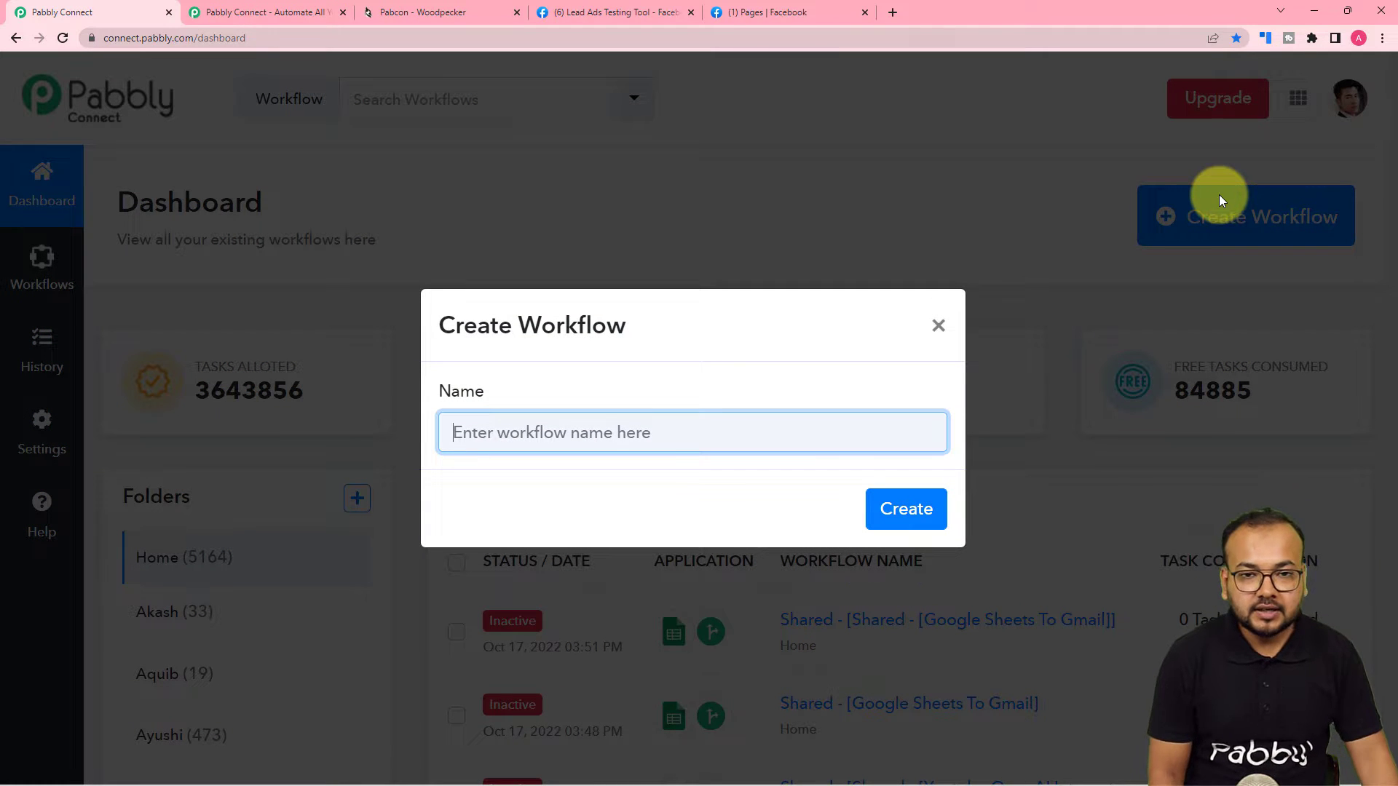
pyautogui.write('Facebook Leads to Woodpecker.co')
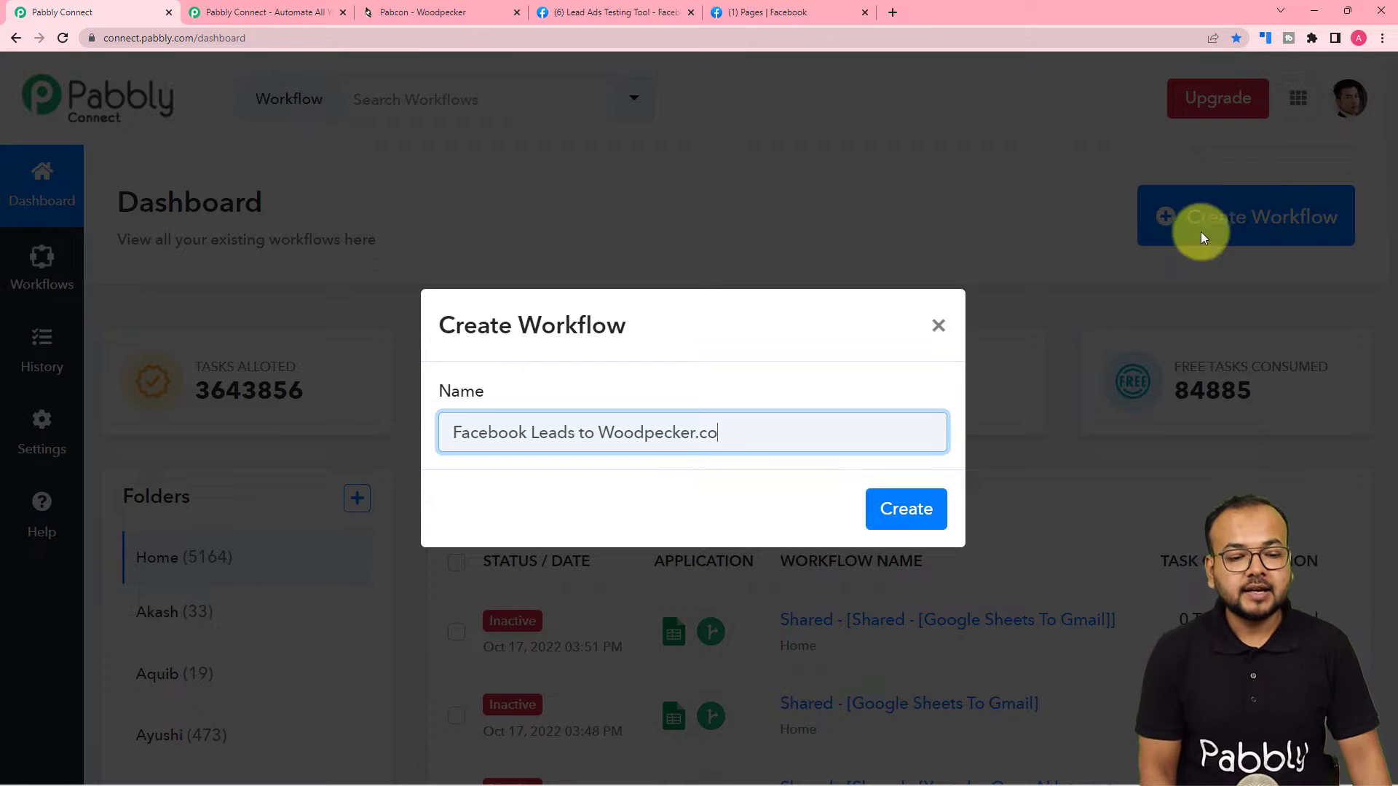
pyautogui.click(894, 491)
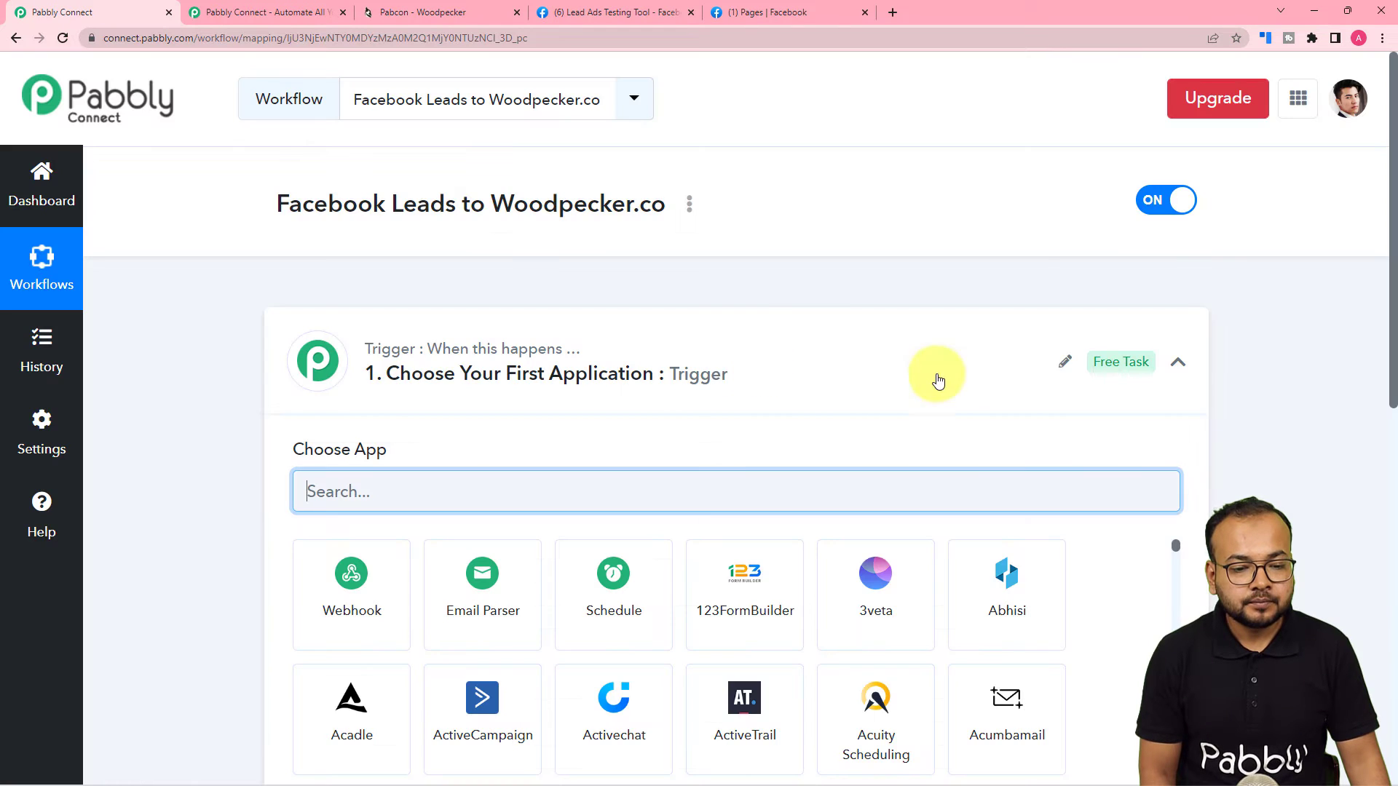
pyautogui.click(1175, 361)
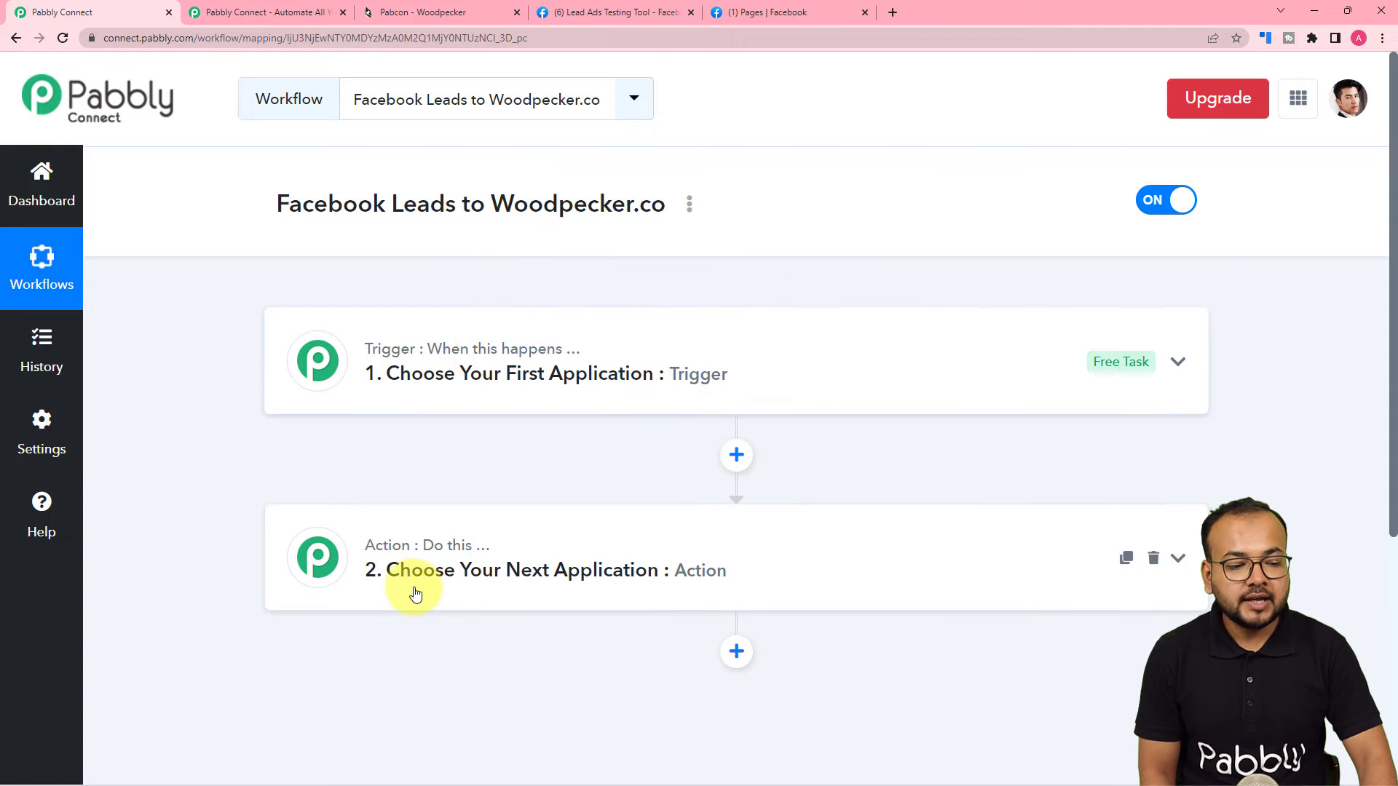
pyautogui.click(428, 378)
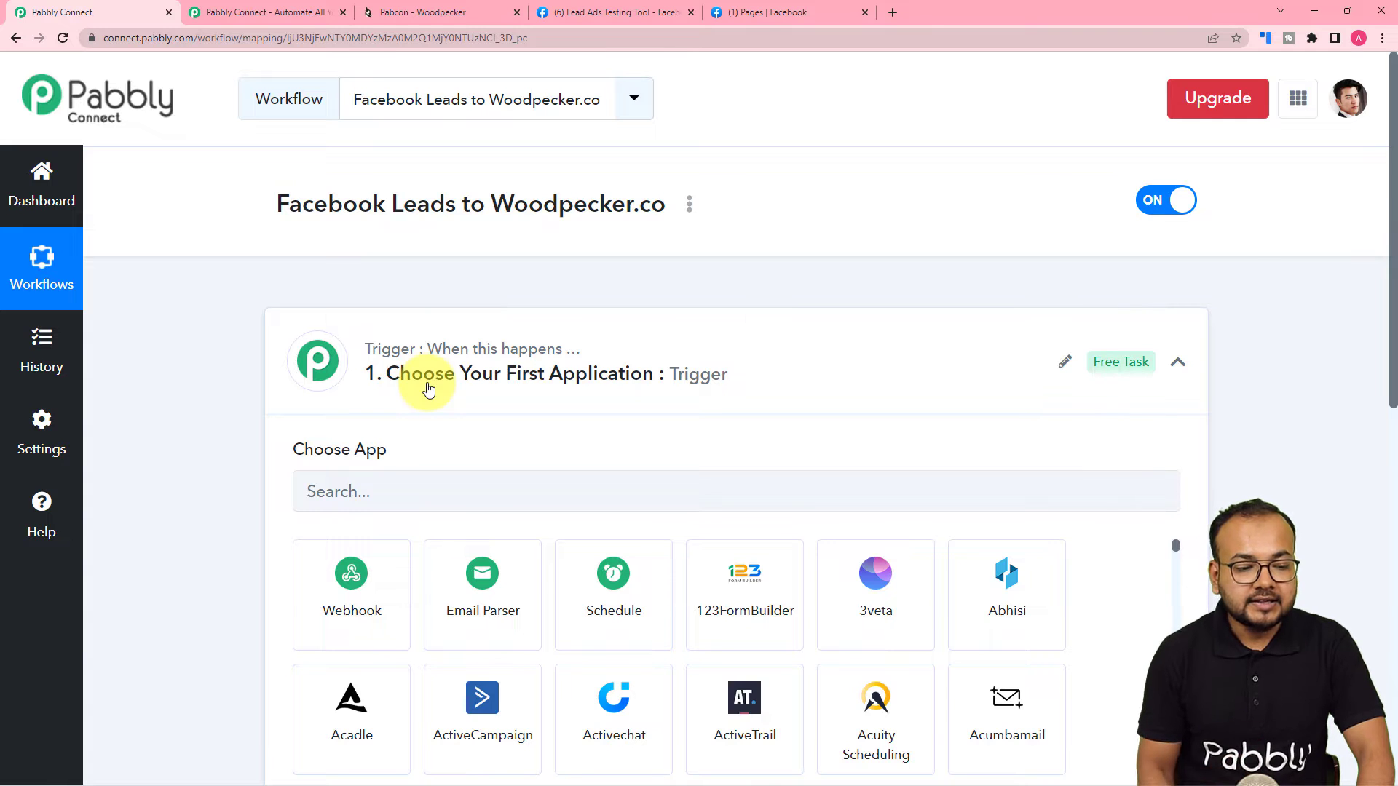
pyautogui.scroll(-7, 428, 386)
pyautogui.click(435, 444)
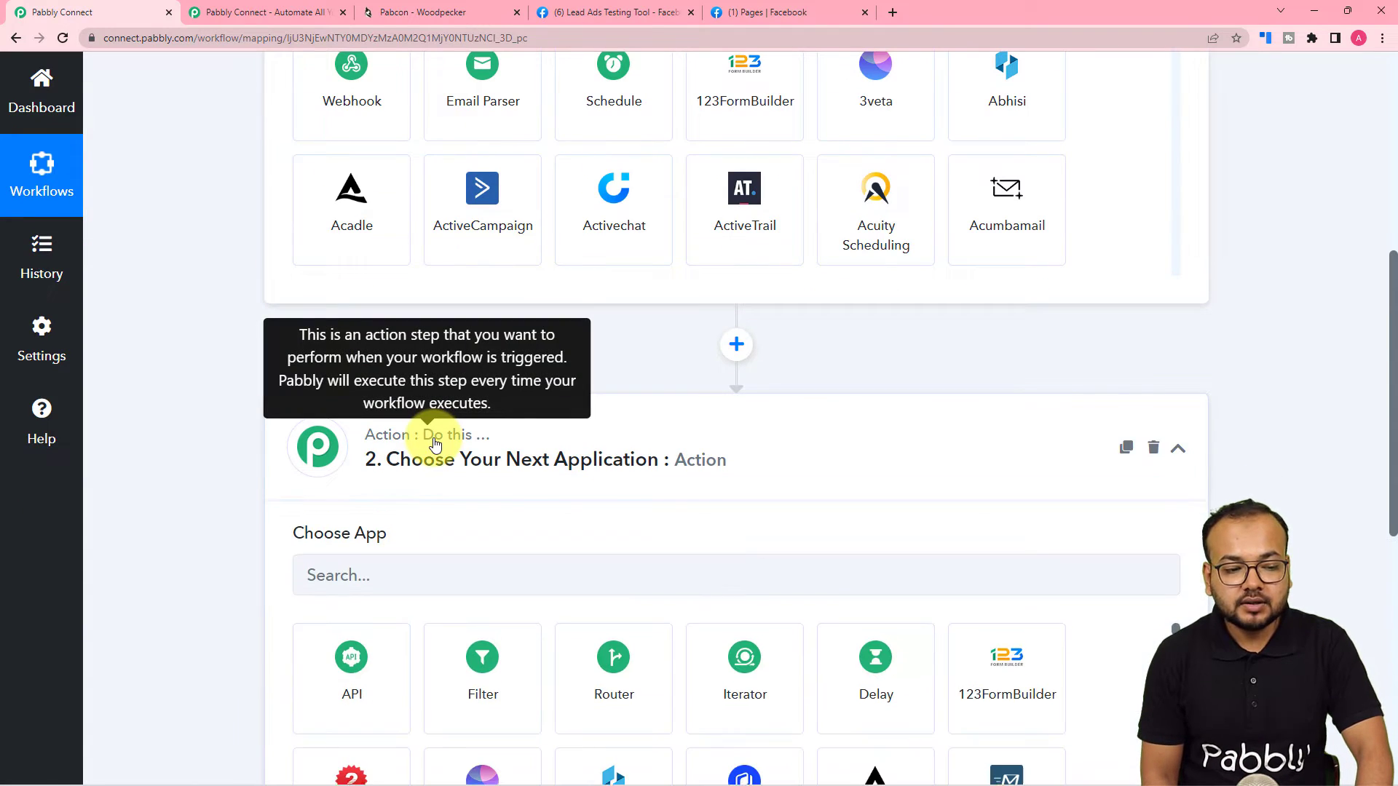
pyautogui.scroll(7, 556, 441)
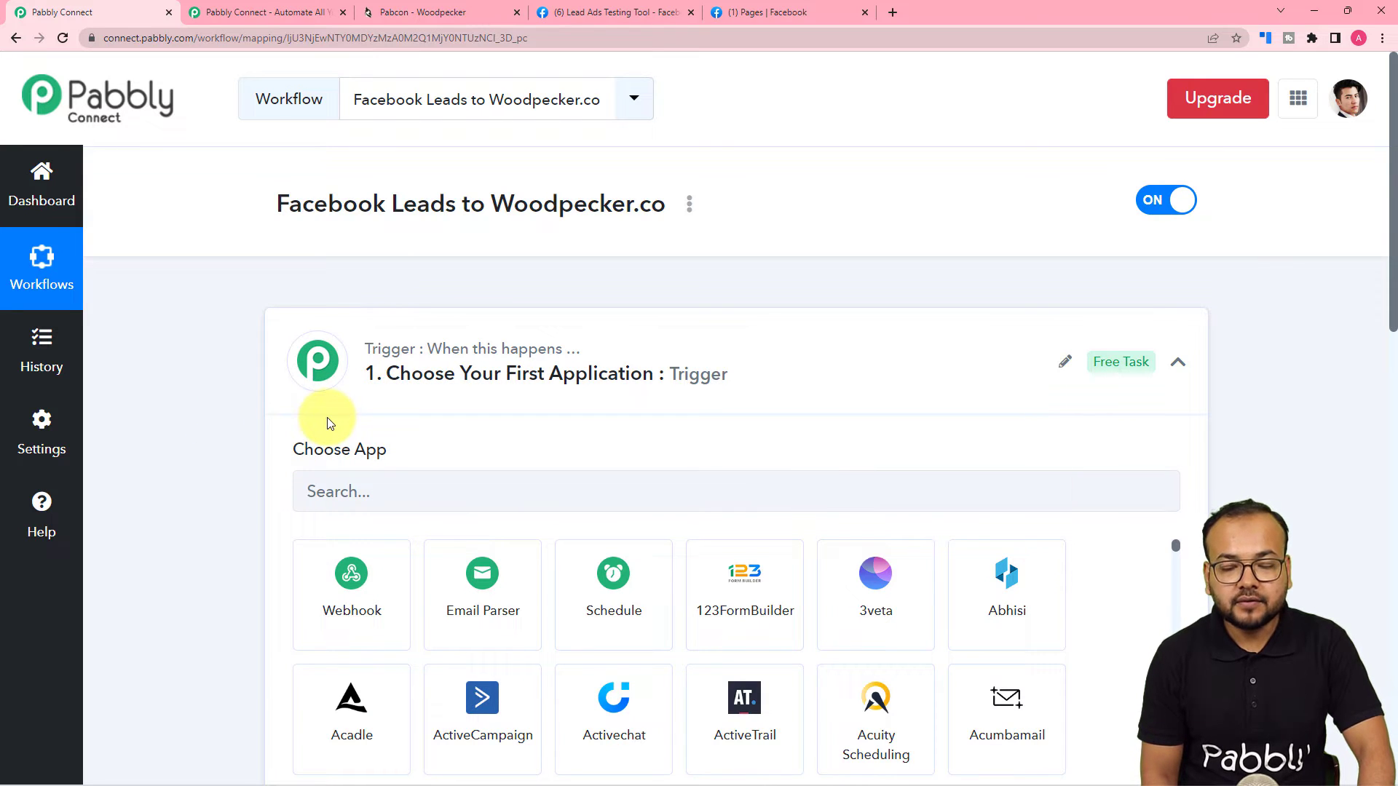
pyautogui.scroll(-1, 328, 422)
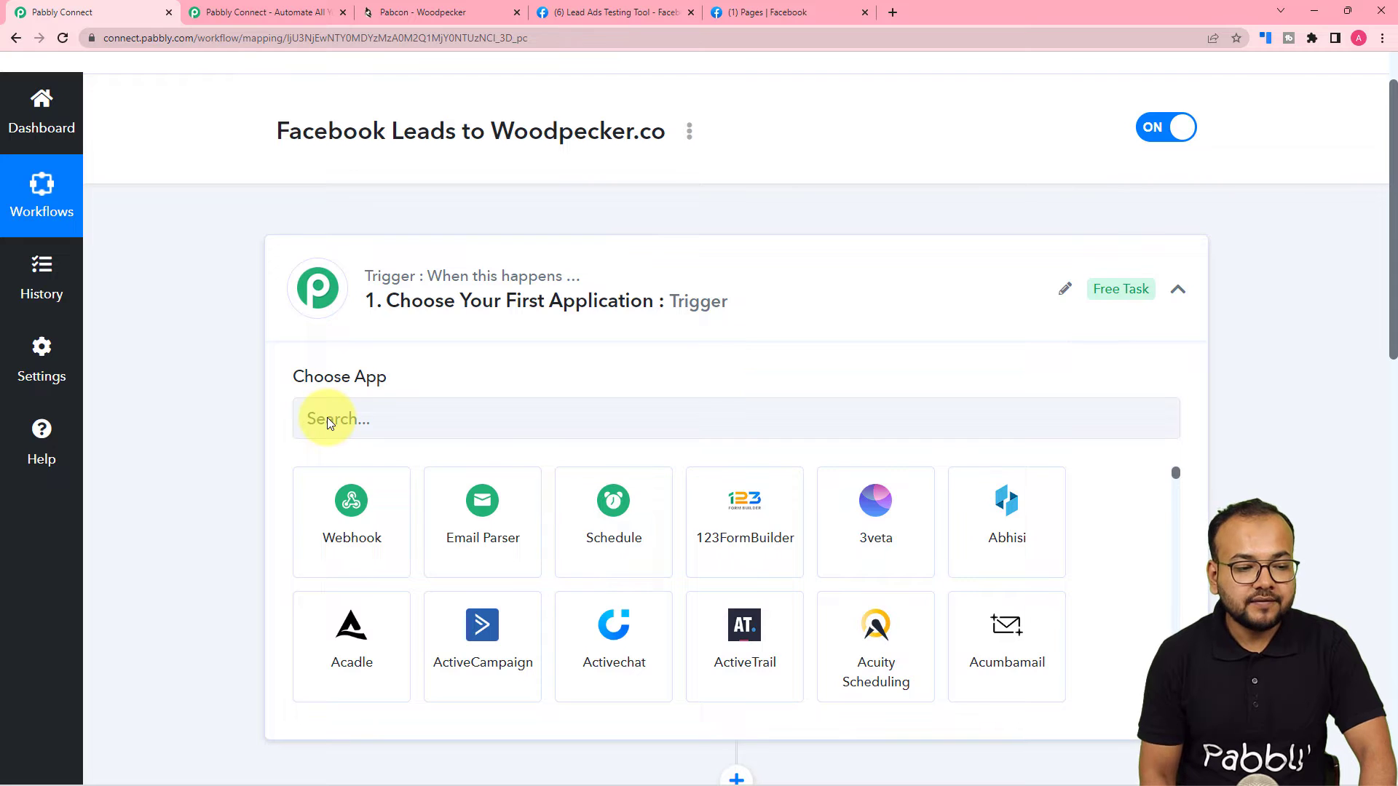
pyautogui.scroll(-1, 328, 417)
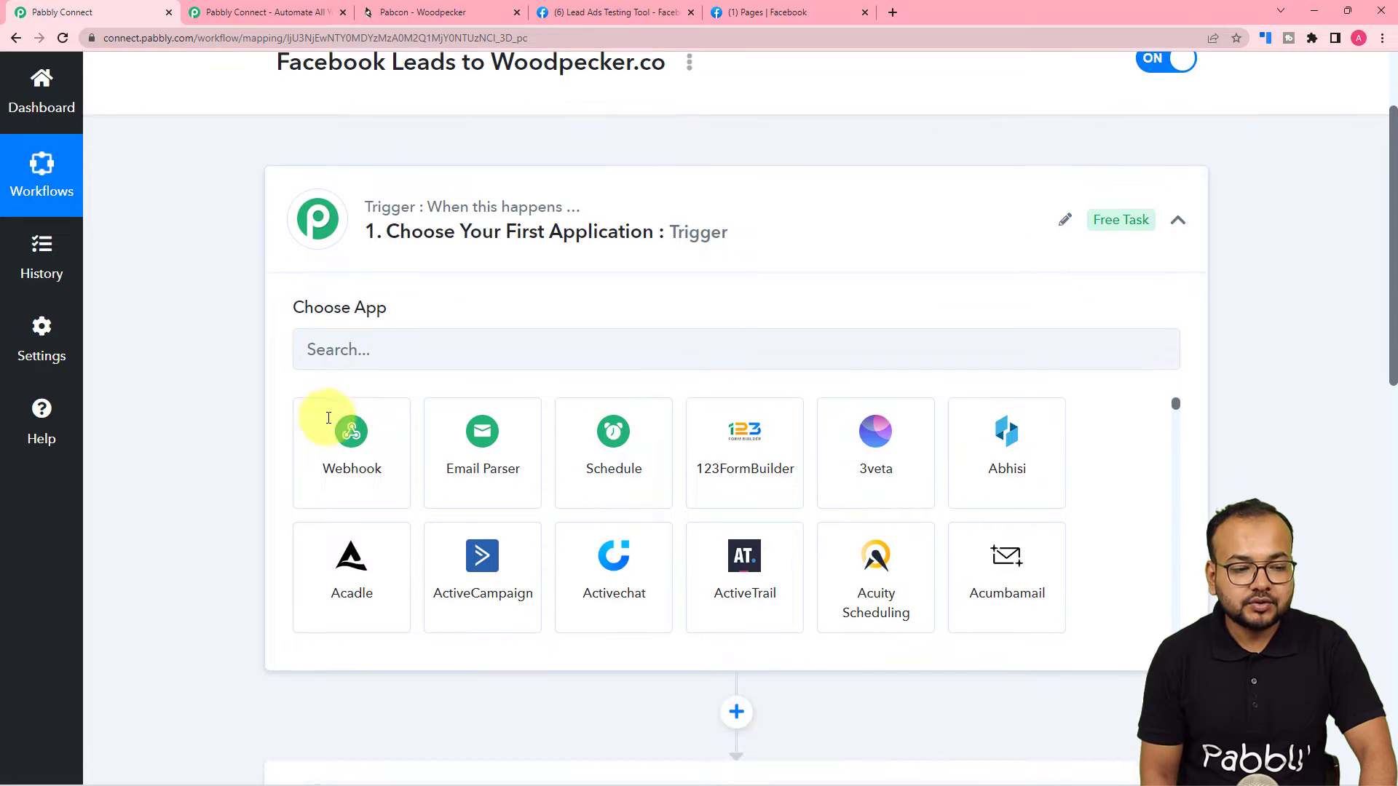
# Set the trigger app to Facebook Lead Ads with the New Lead (Instant) event.
pyautogui.click(395, 355)
pyautogui.write('f')
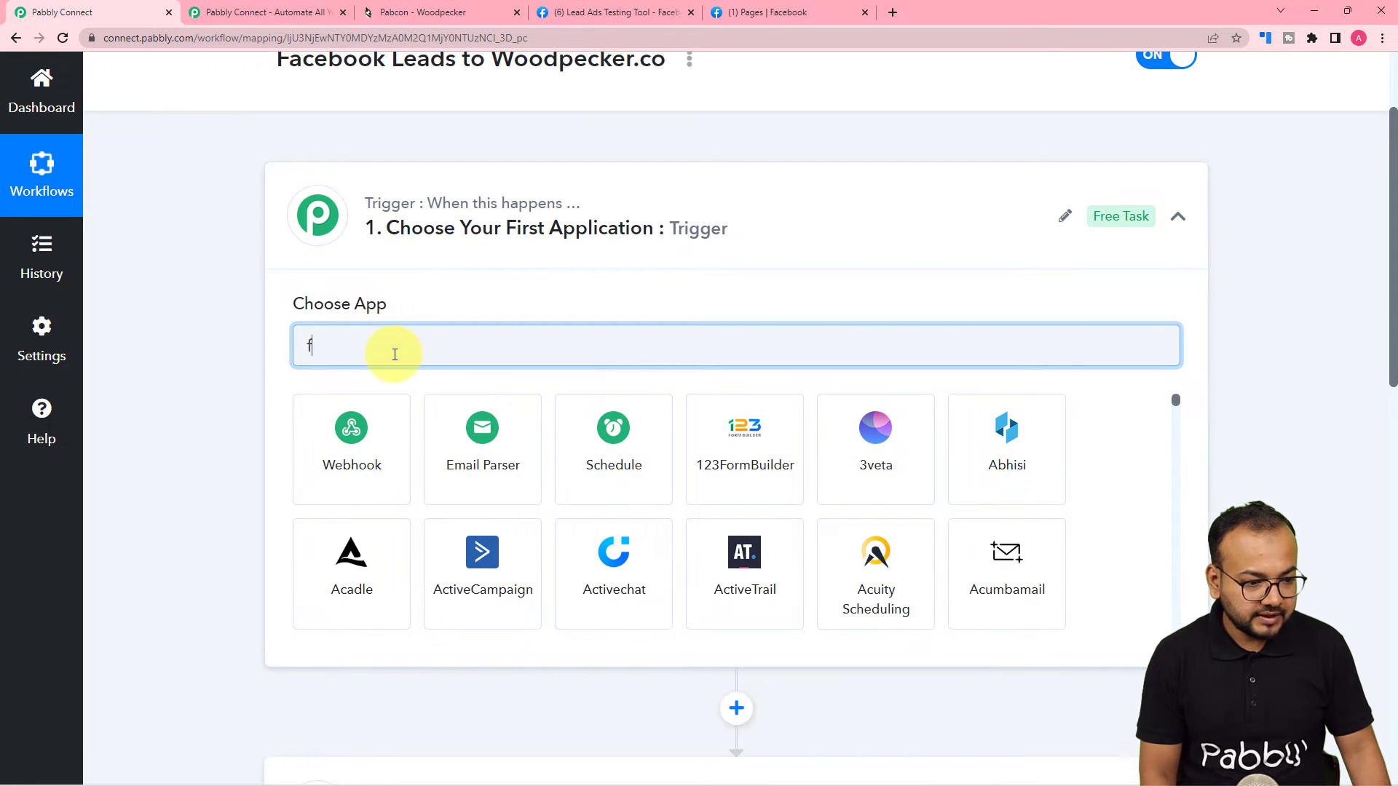
pyautogui.write('a')
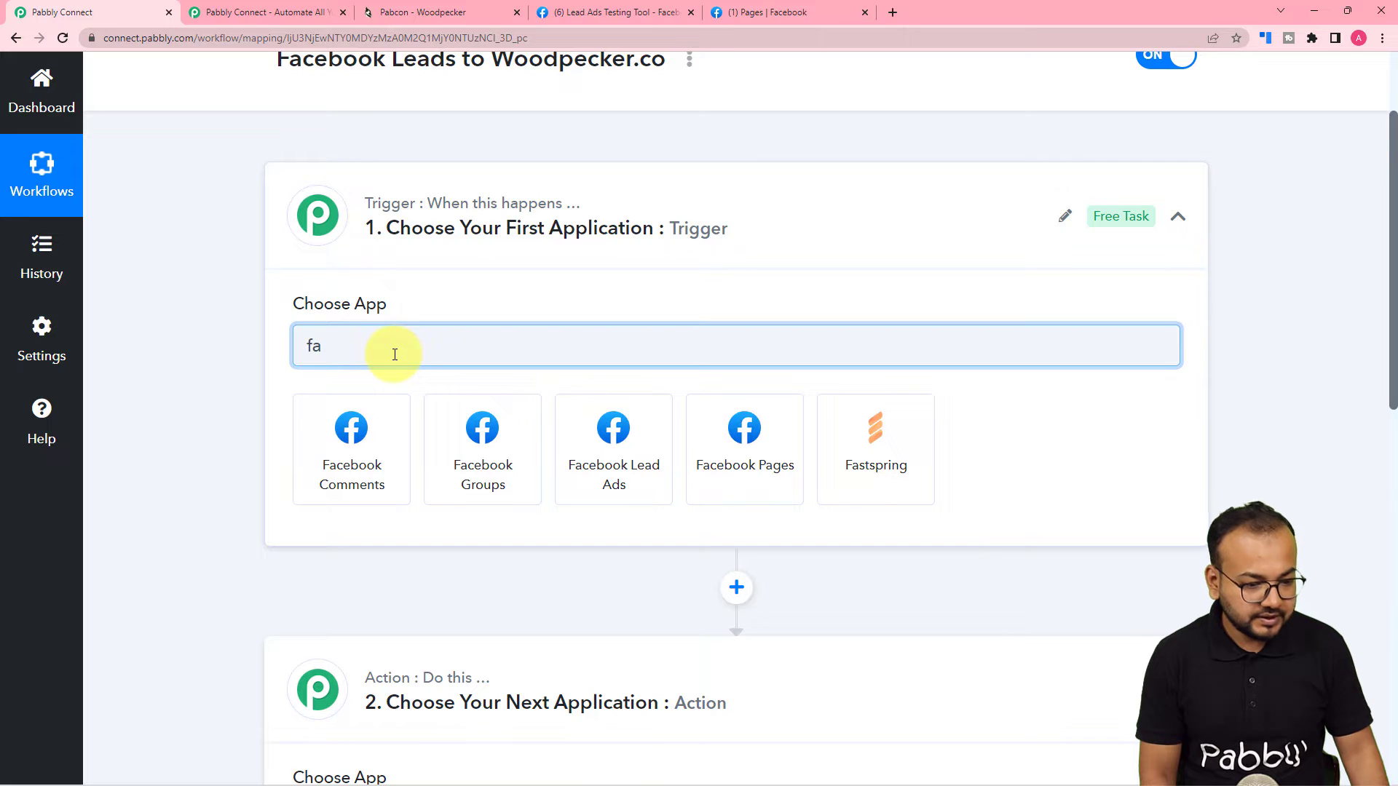
pyautogui.click(614, 474)
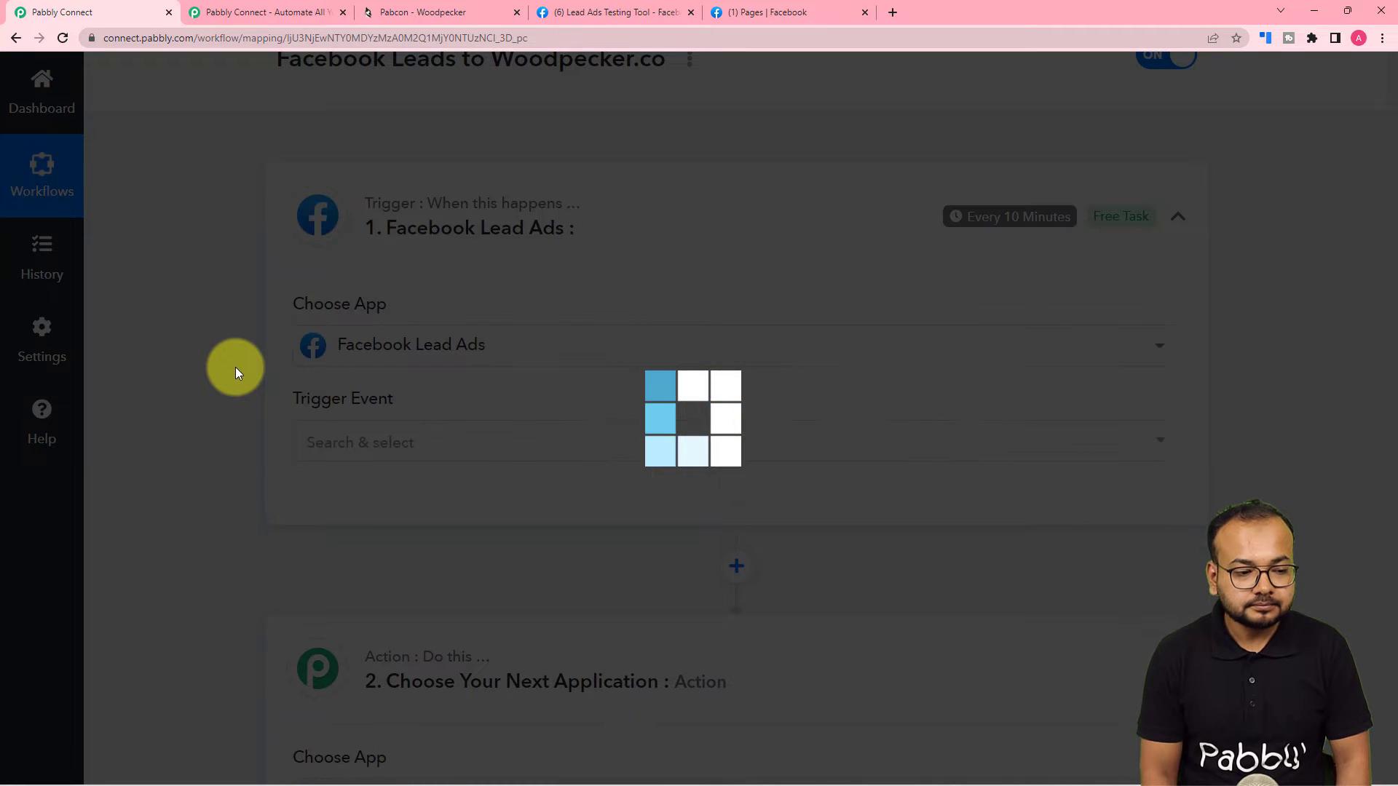
pyautogui.scroll(-3, 236, 368)
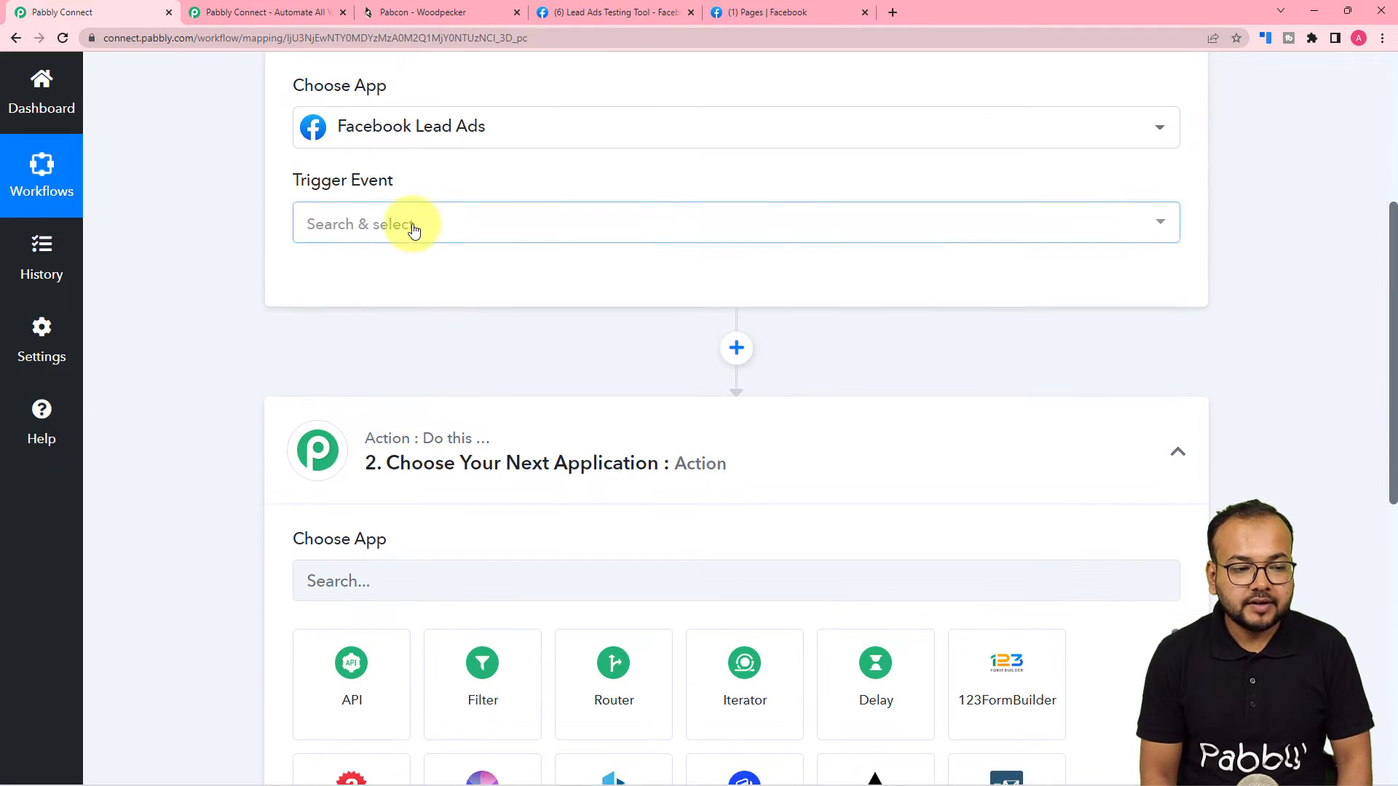
pyautogui.click(434, 227)
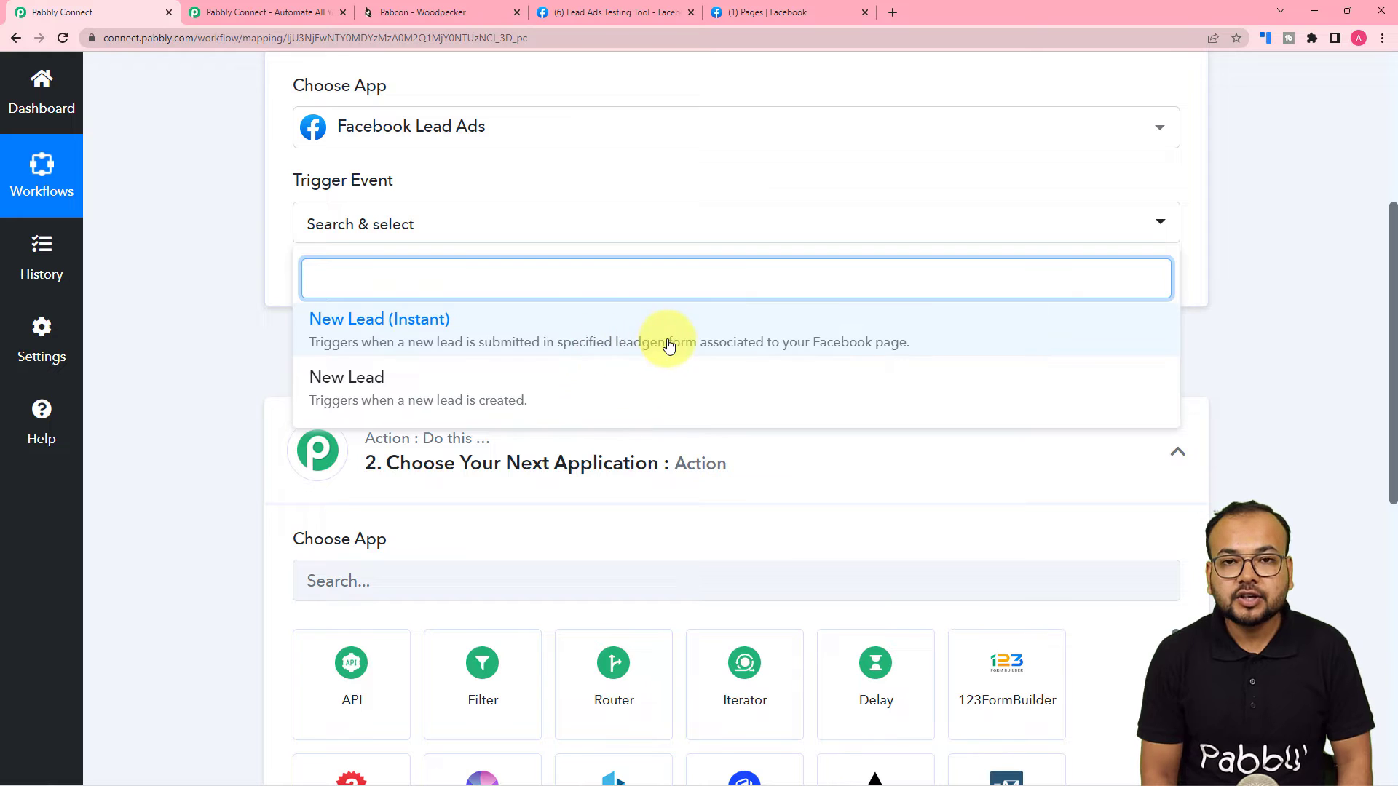
pyautogui.click(793, 340)
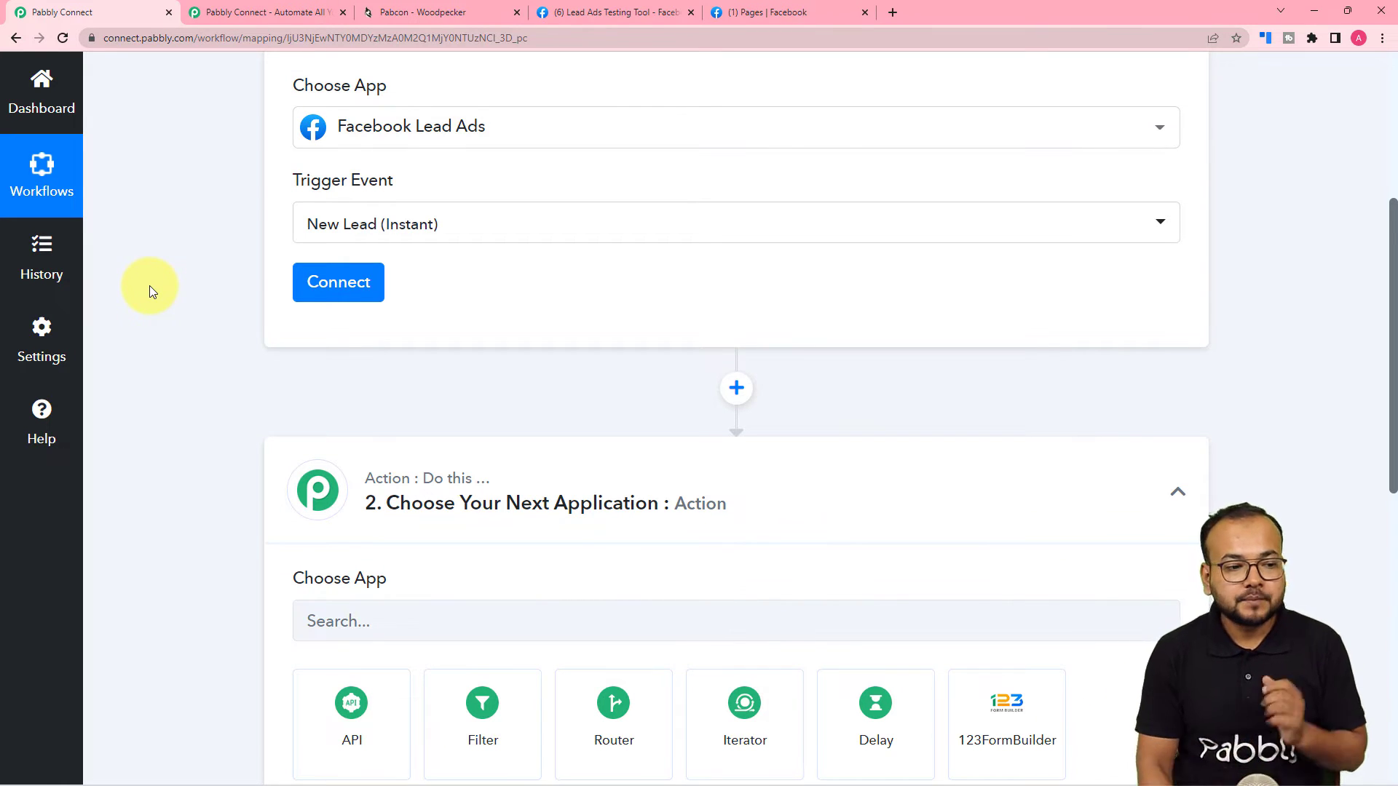
pyautogui.click(320, 285)
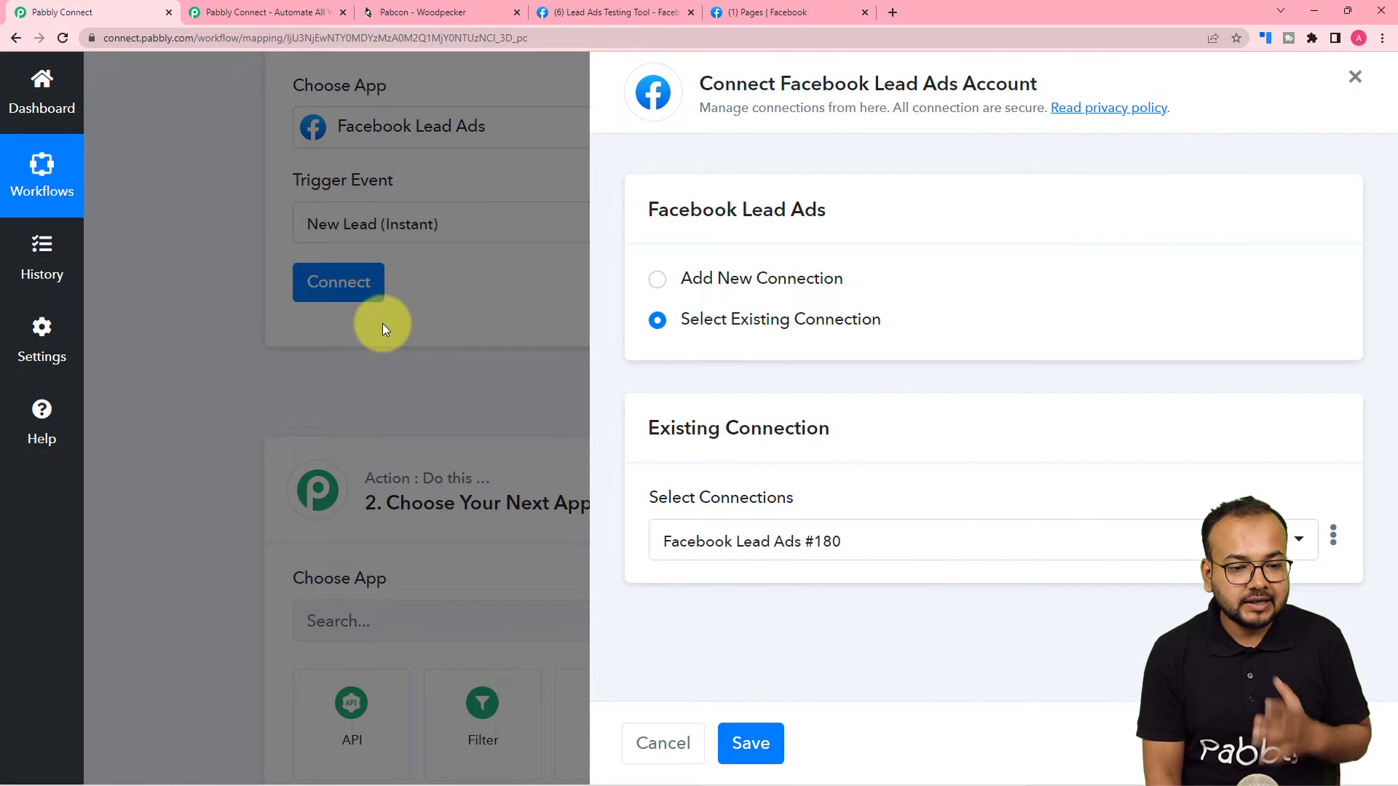
# Add and authorize a new Facebook Lead Ads connection, then view the Facebook Pages list.
pyautogui.click(656, 281)
pyautogui.click(725, 514)
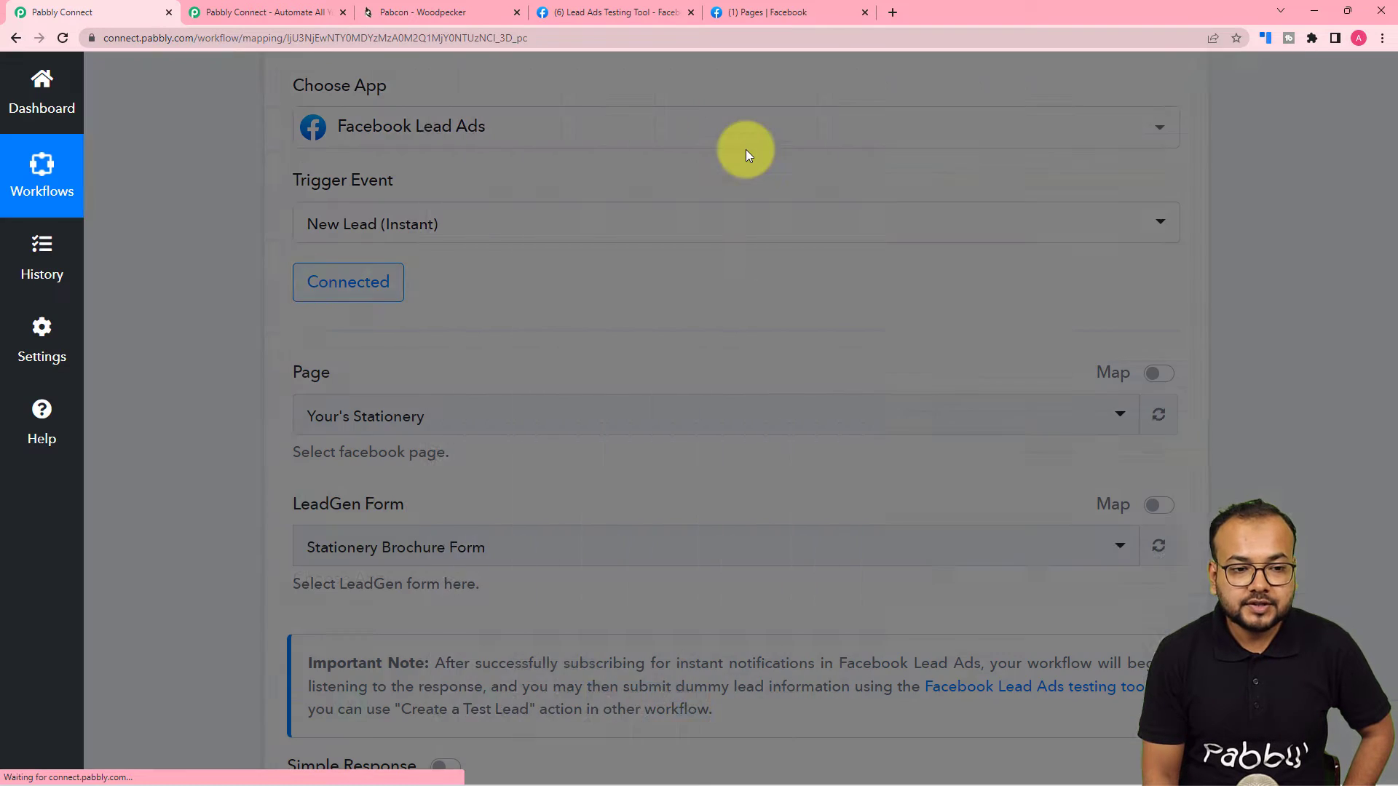
pyautogui.click(756, 11)
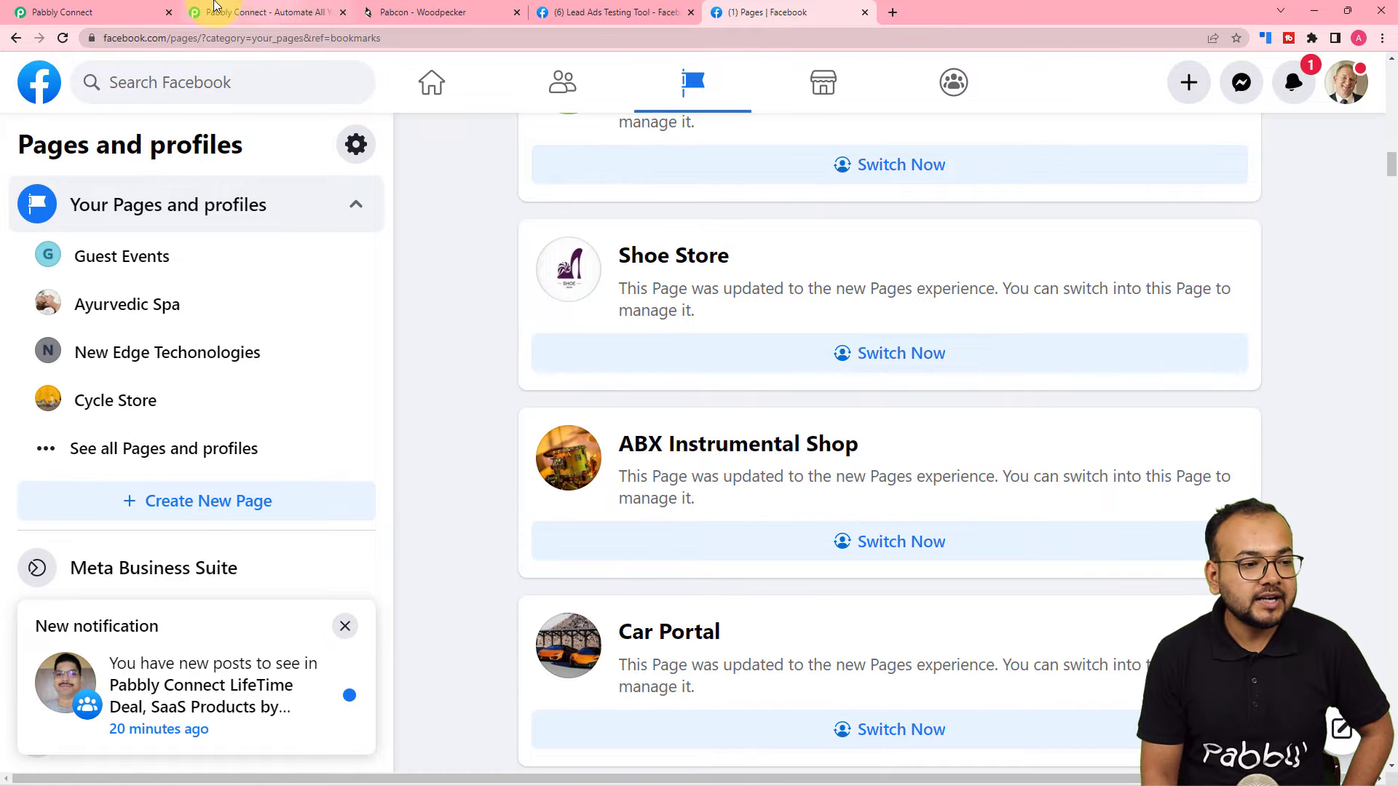
# Open the Shoe Store Facebook page, dismiss its changes notice, then go to the Lead Ads Testing Tool.
pyautogui.click(131, 12)
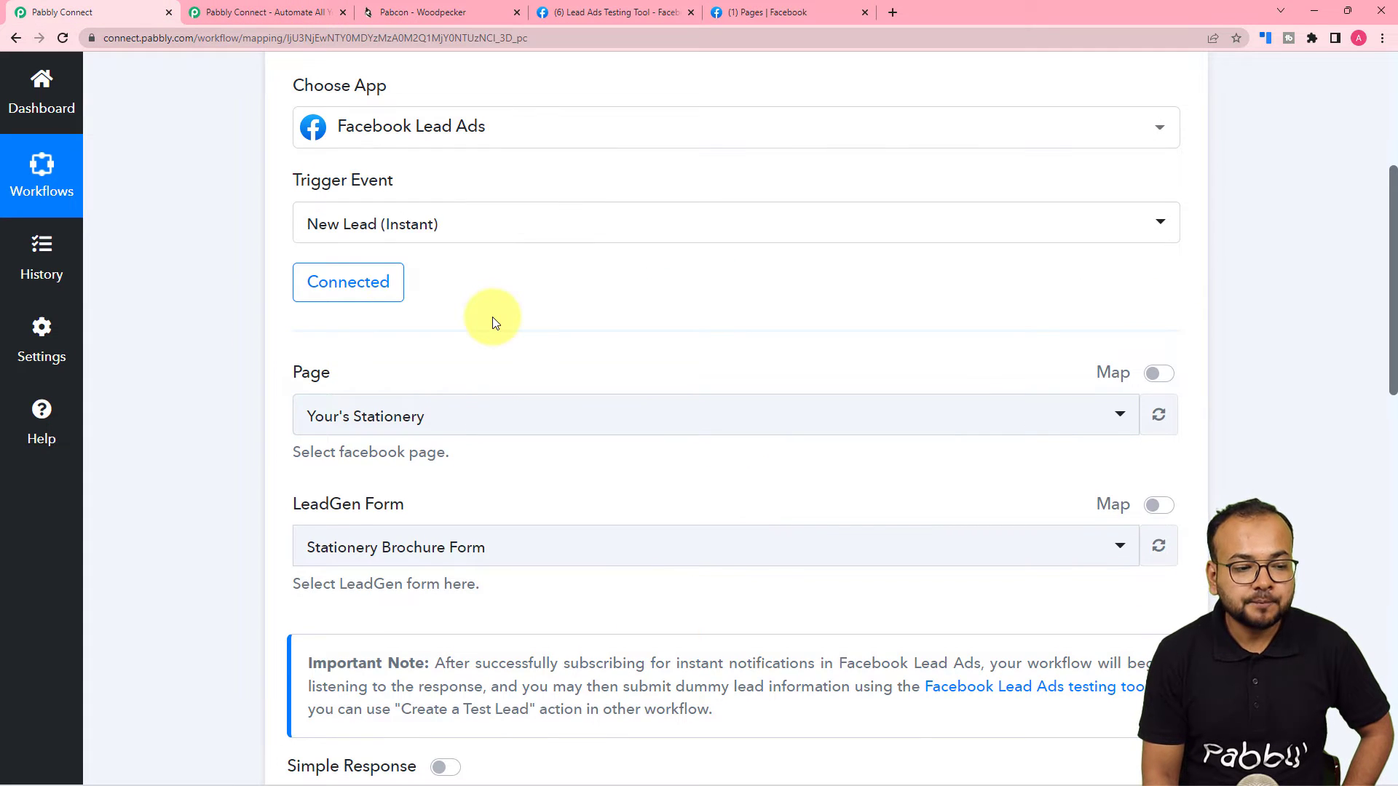
pyautogui.scroll(-2, 492, 317)
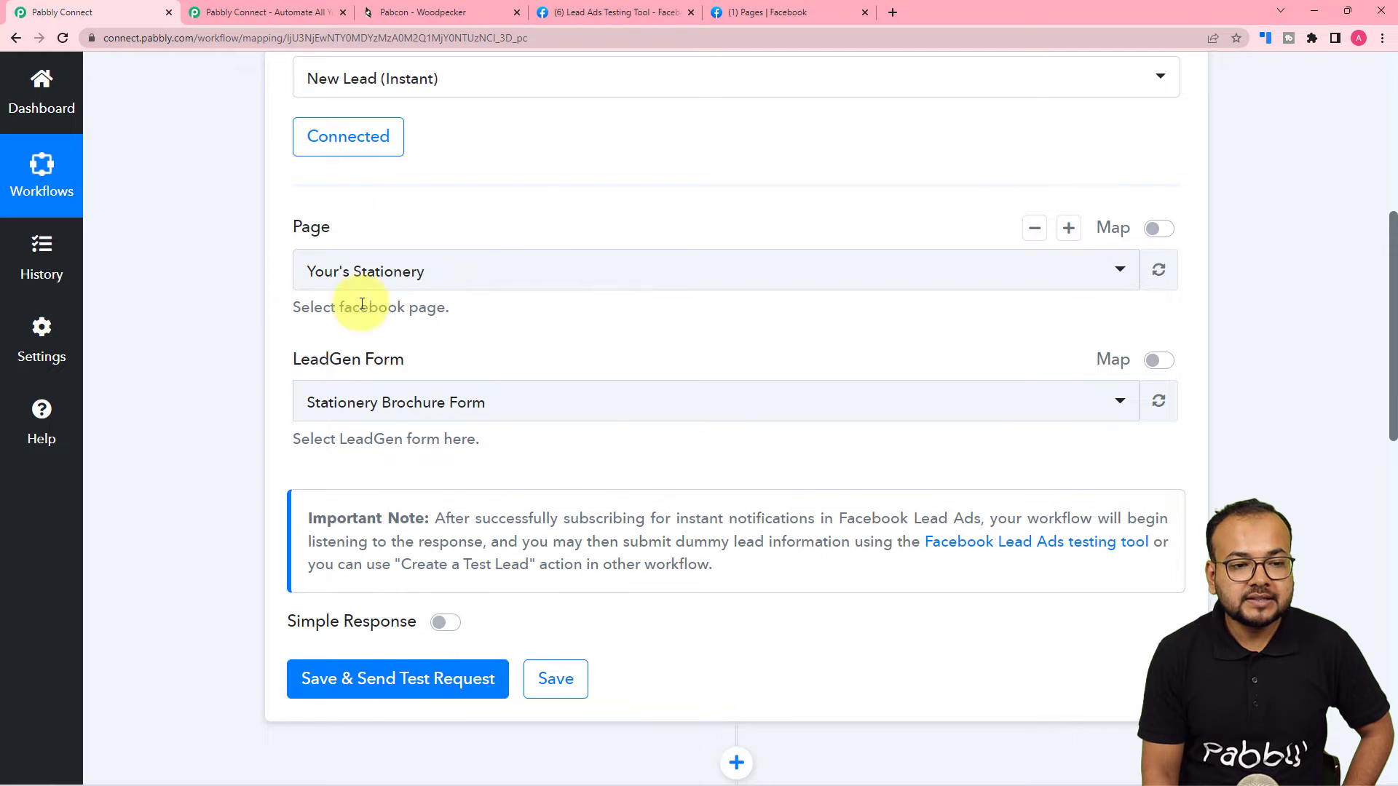
pyautogui.click(631, 13)
pyautogui.click(768, 12)
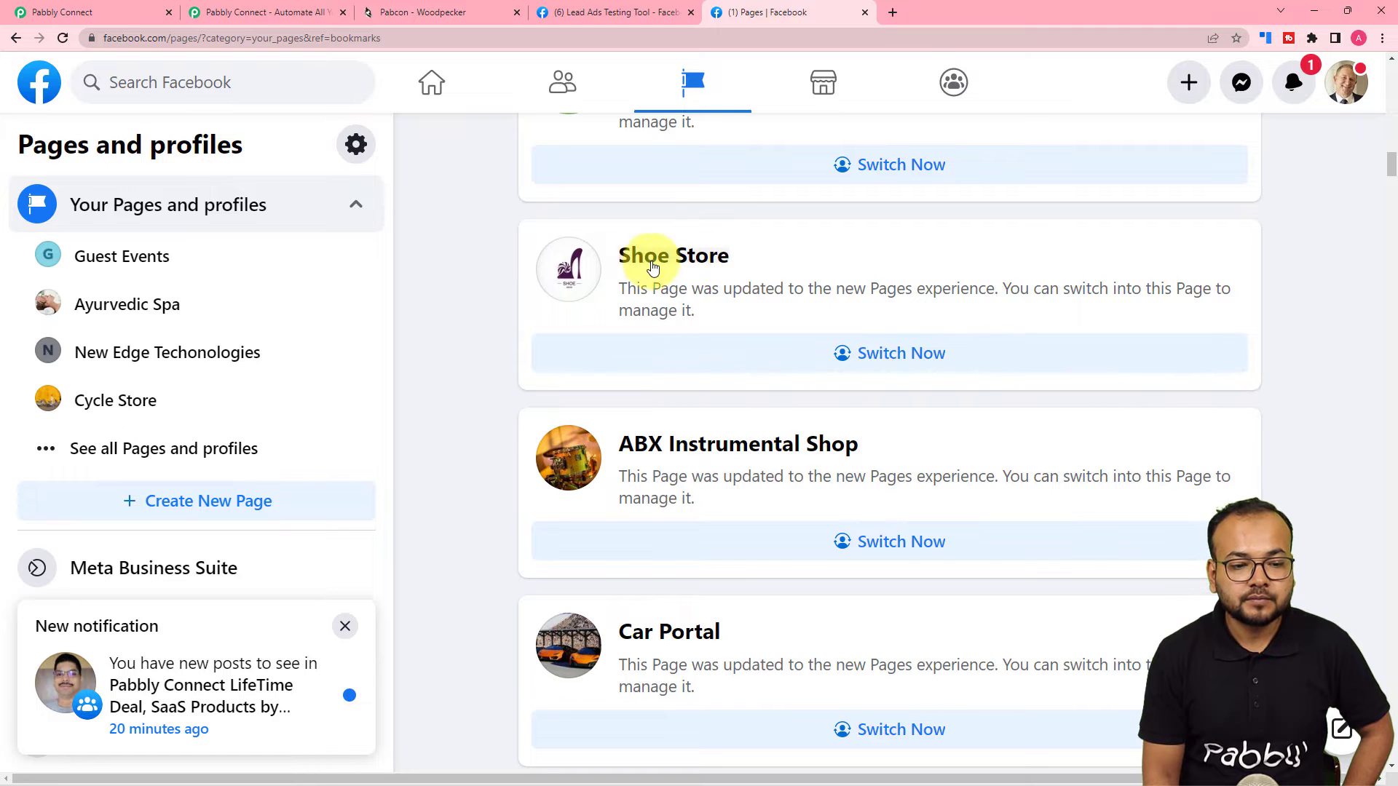
pyautogui.click(710, 259)
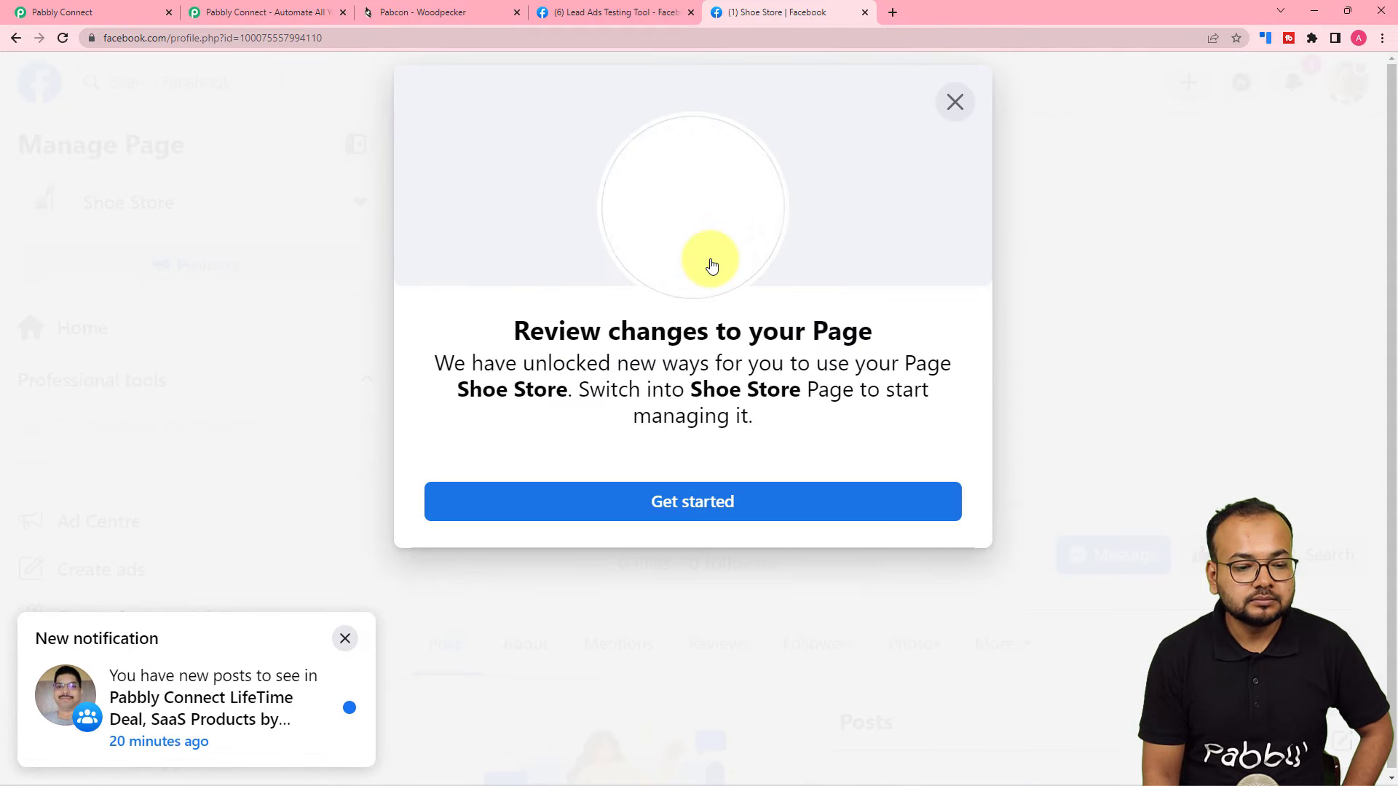
pyautogui.click(955, 102)
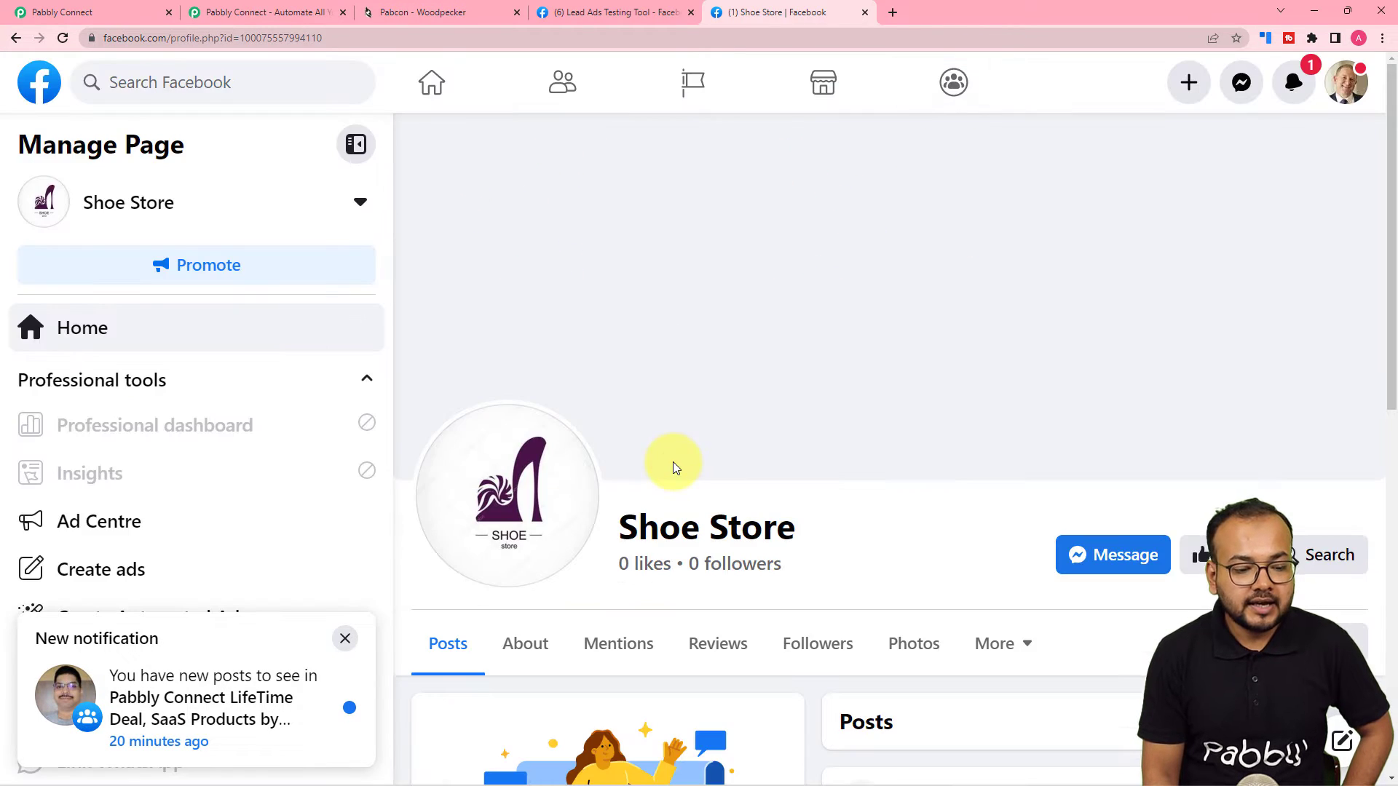
pyautogui.scroll(-2, 670, 468)
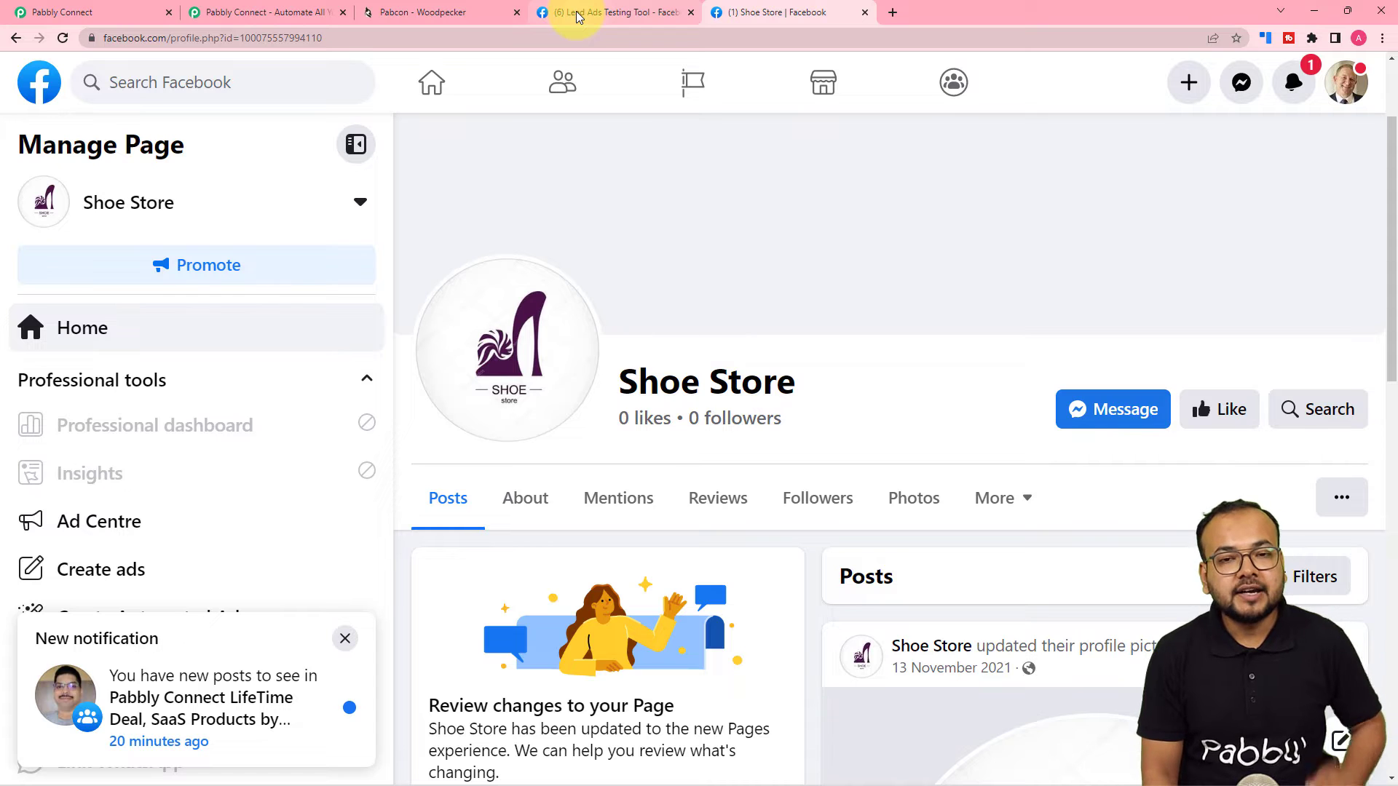
pyautogui.scroll(-3, 725, 266)
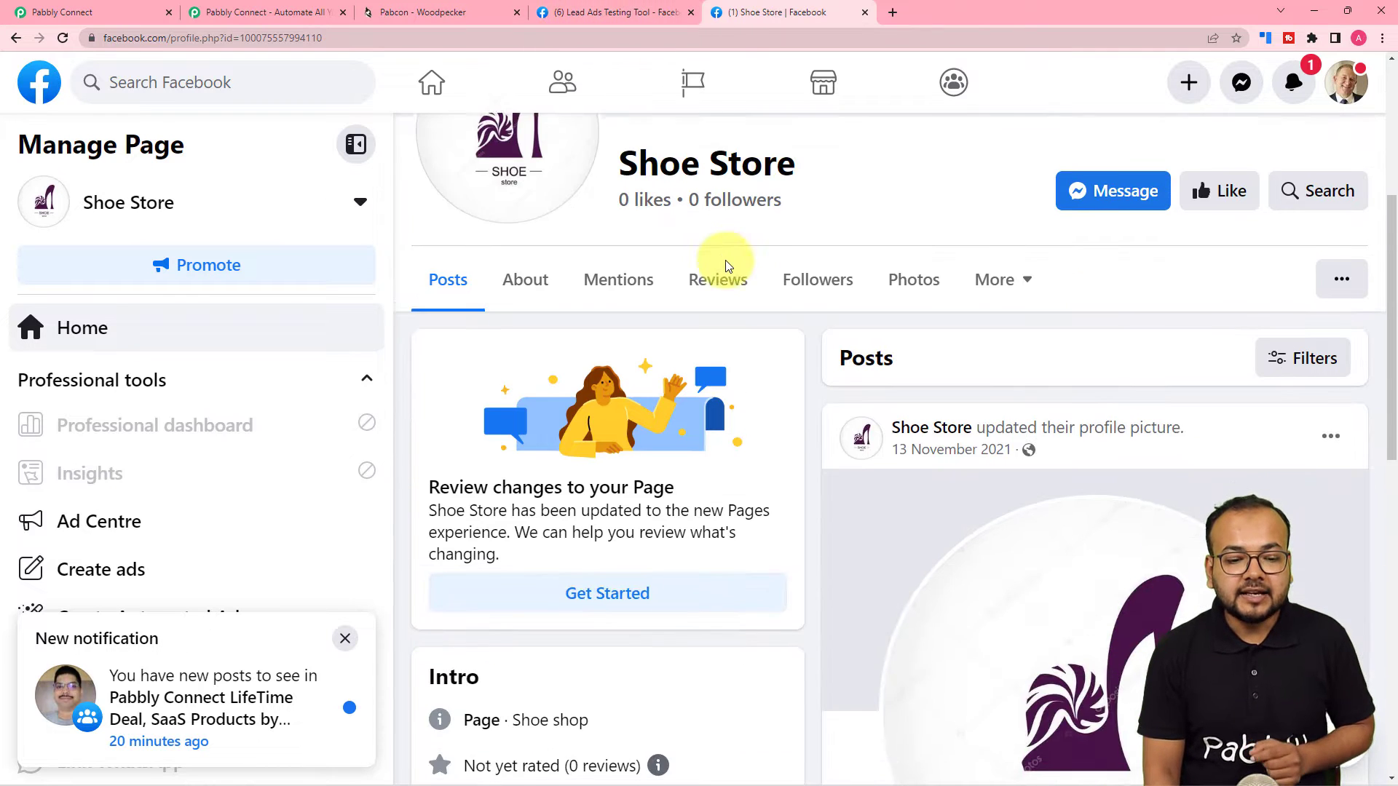
pyautogui.scroll(-1, 725, 266)
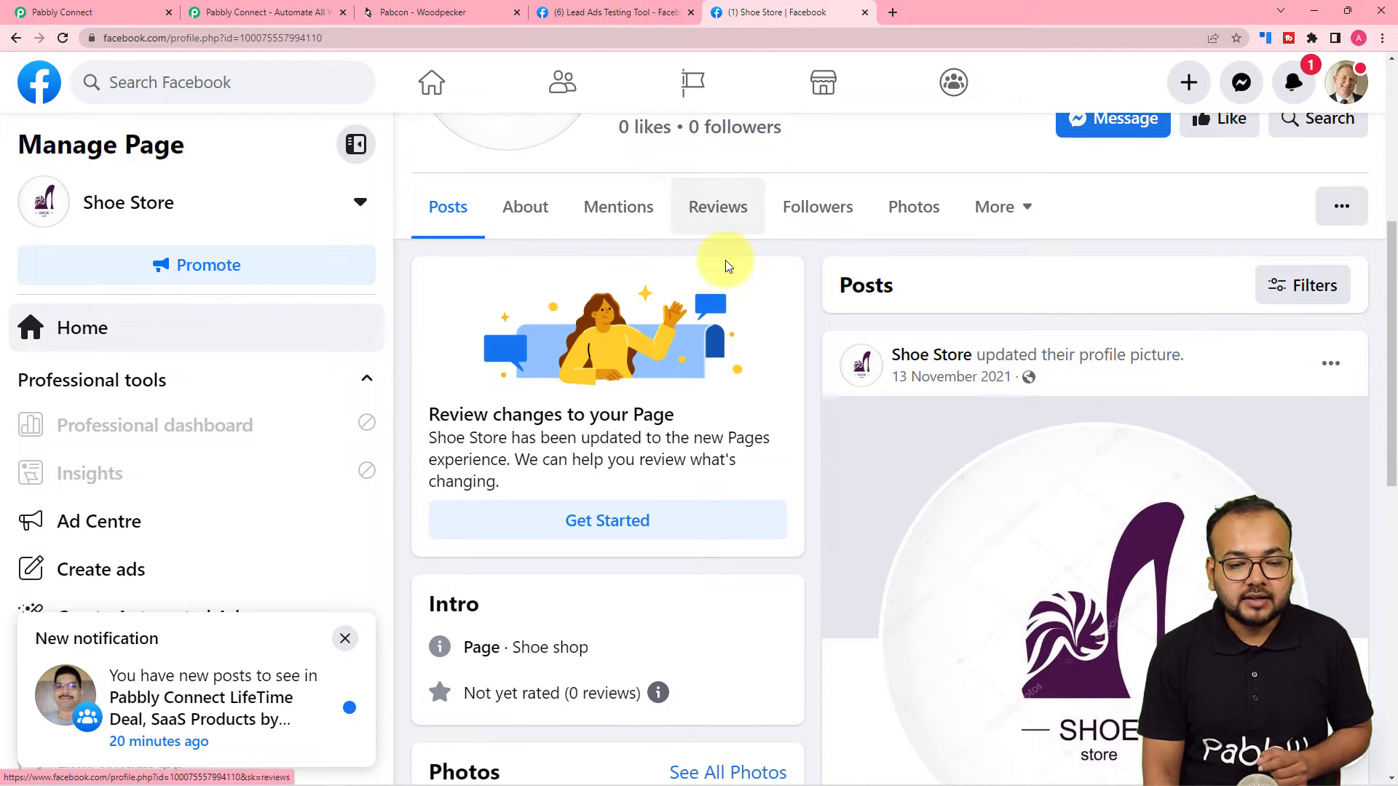
pyautogui.click(598, 13)
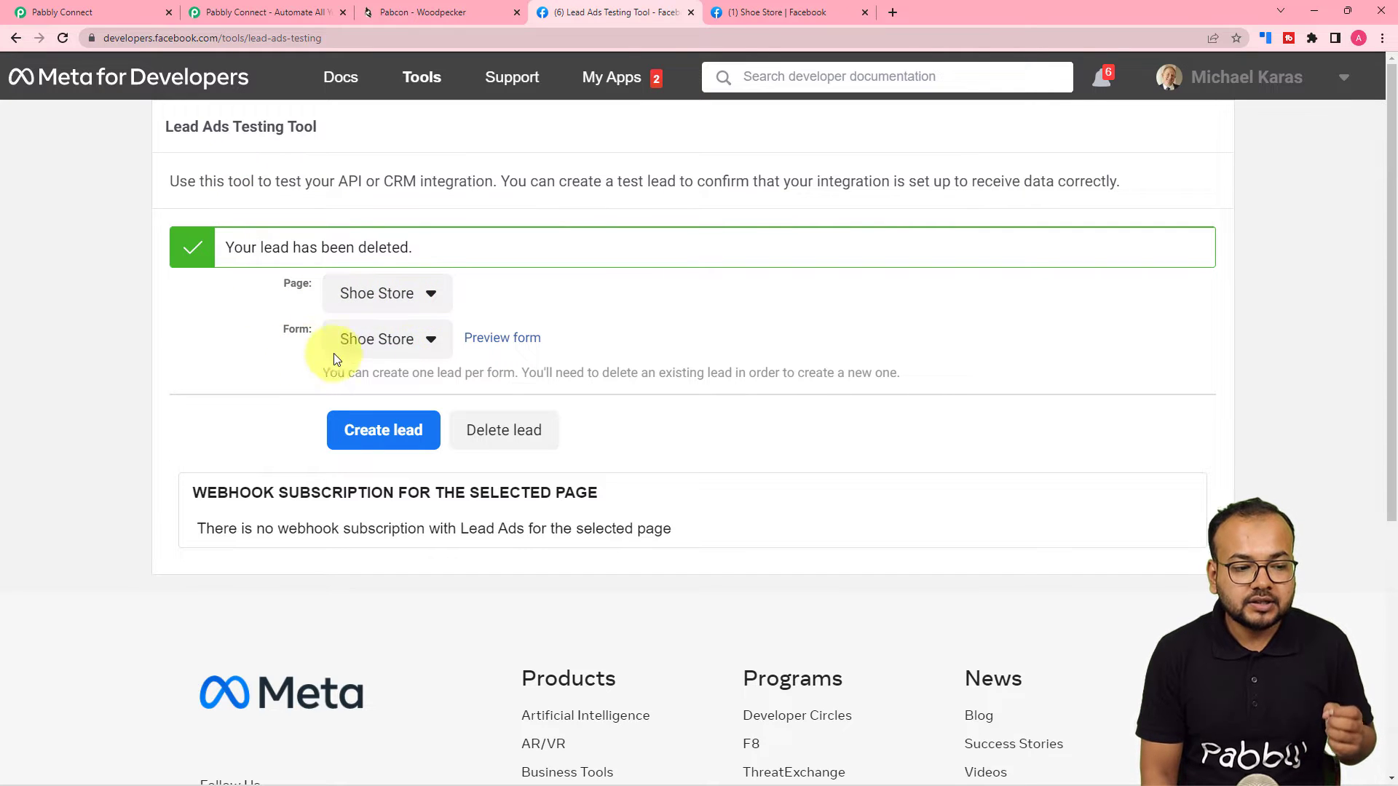
# Preview the Shoe Store lead form, then return to the Pabbly Connect workflow.
pyautogui.click(489, 348)
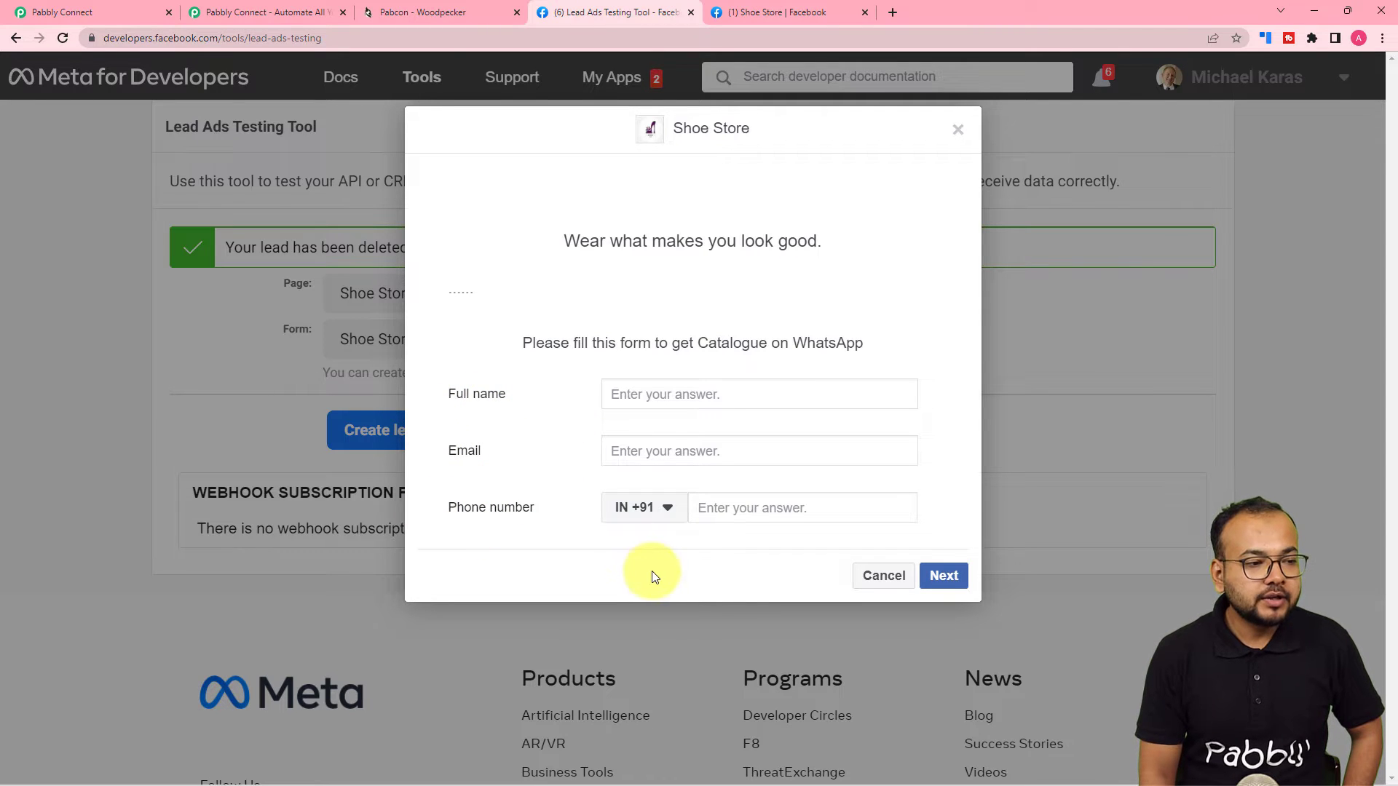
pyautogui.click(124, 11)
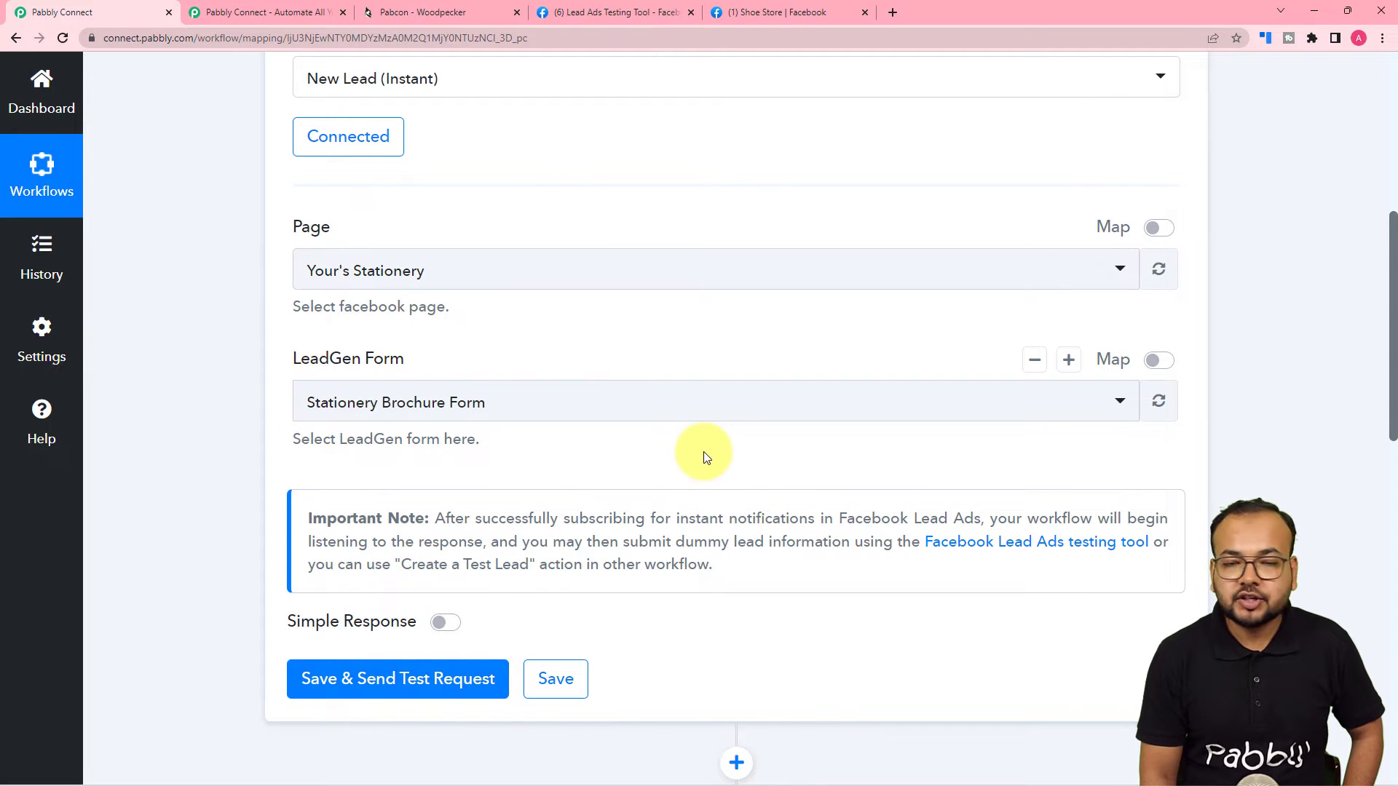
# Select the Shoe Store page for the trigger, then save it to await a test lead.
pyautogui.click(515, 288)
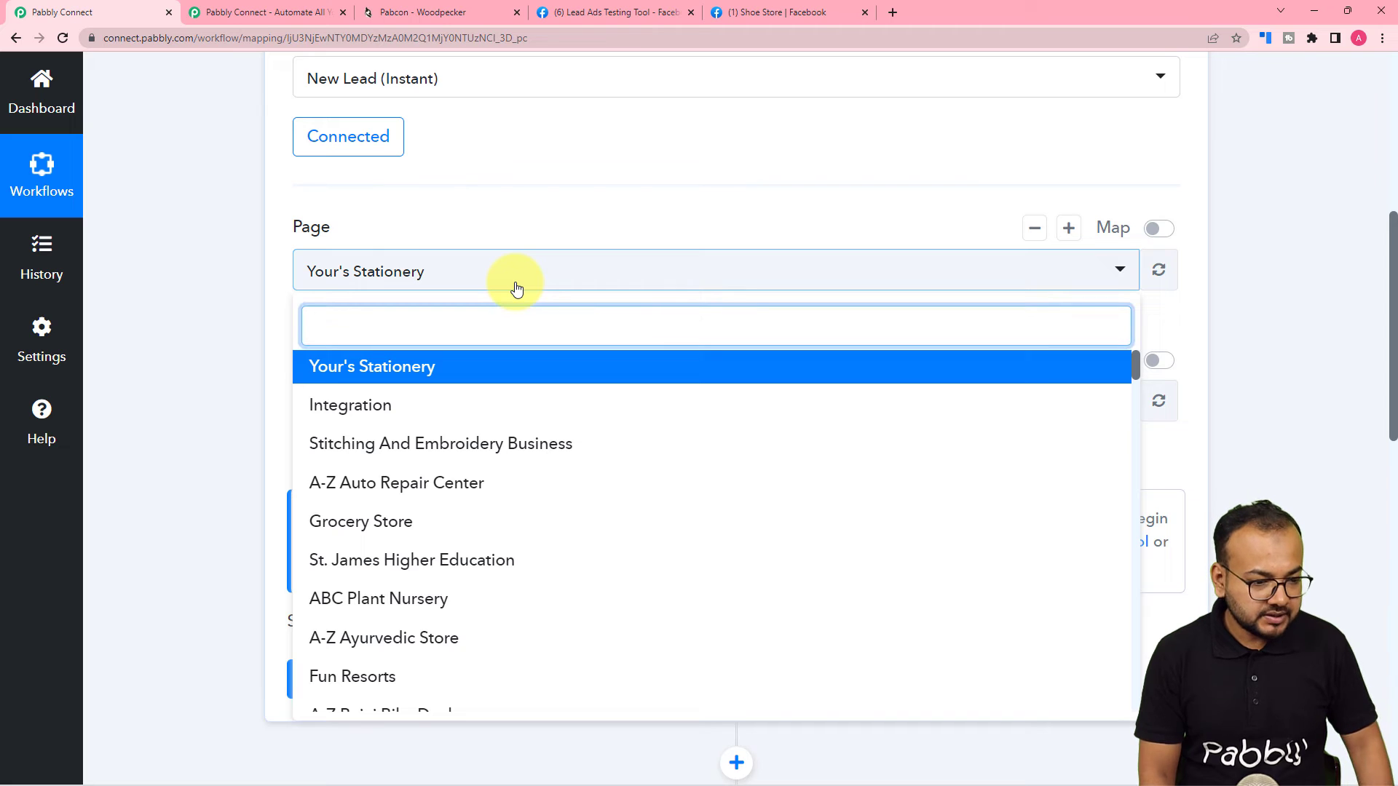
pyautogui.write('sho')
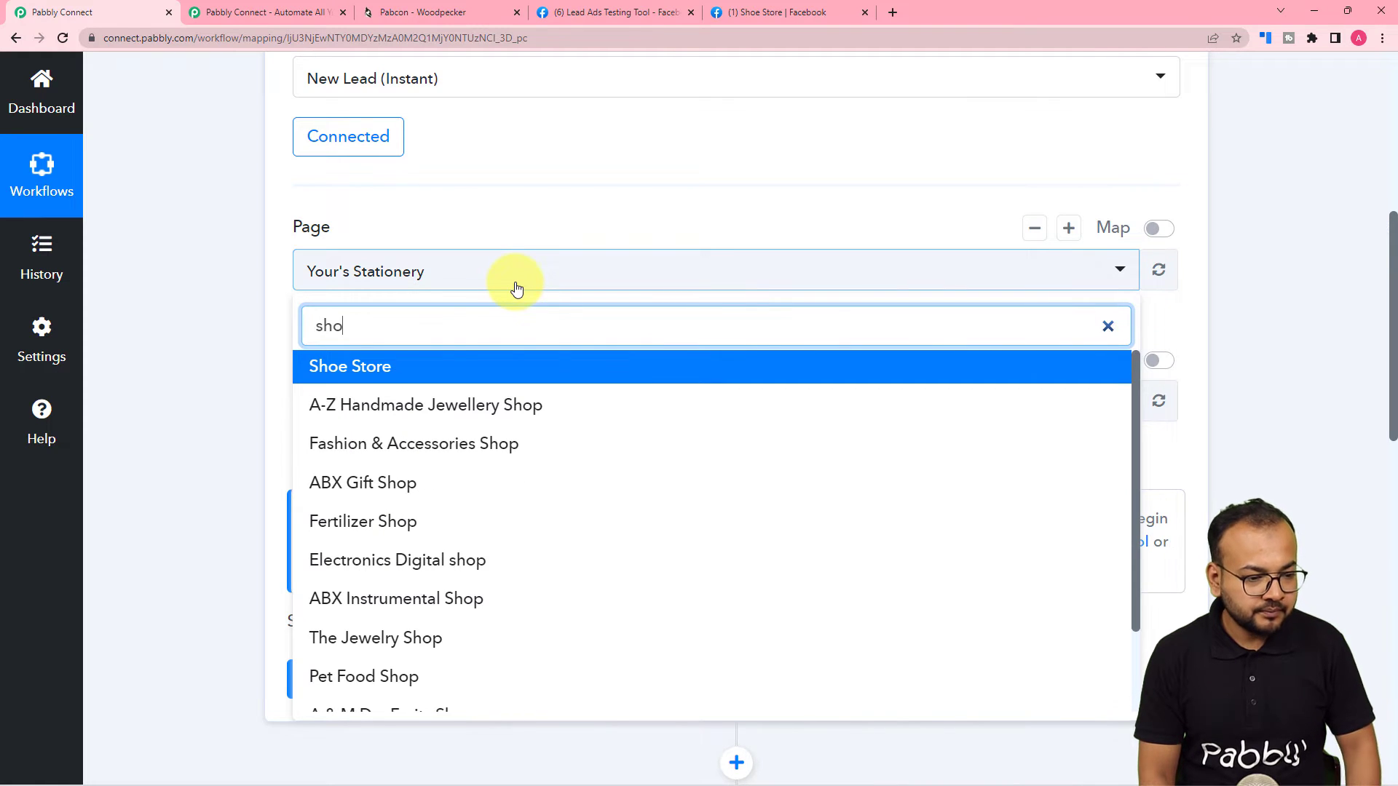
pyautogui.press('Return')
pyautogui.scroll(-3, 190, 365)
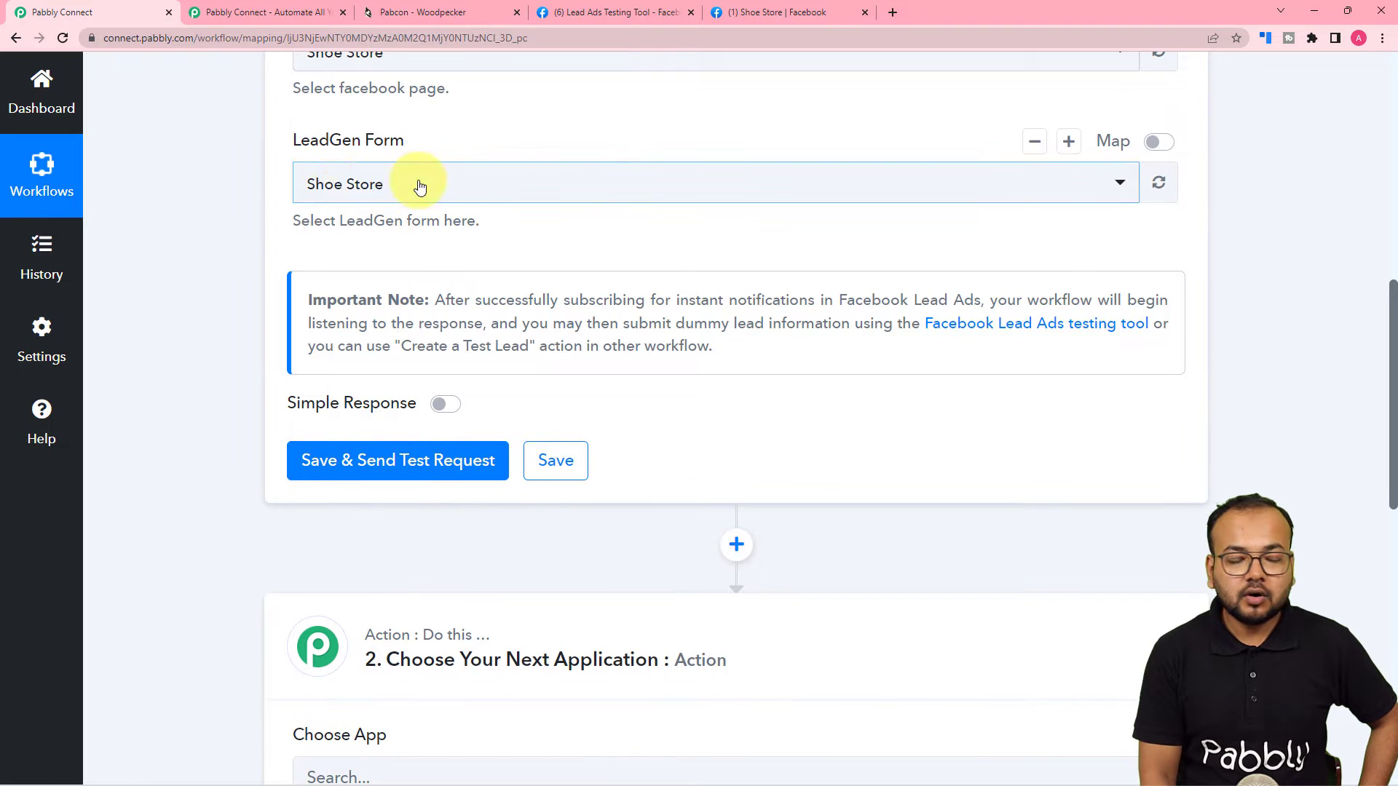
pyautogui.click(328, 466)
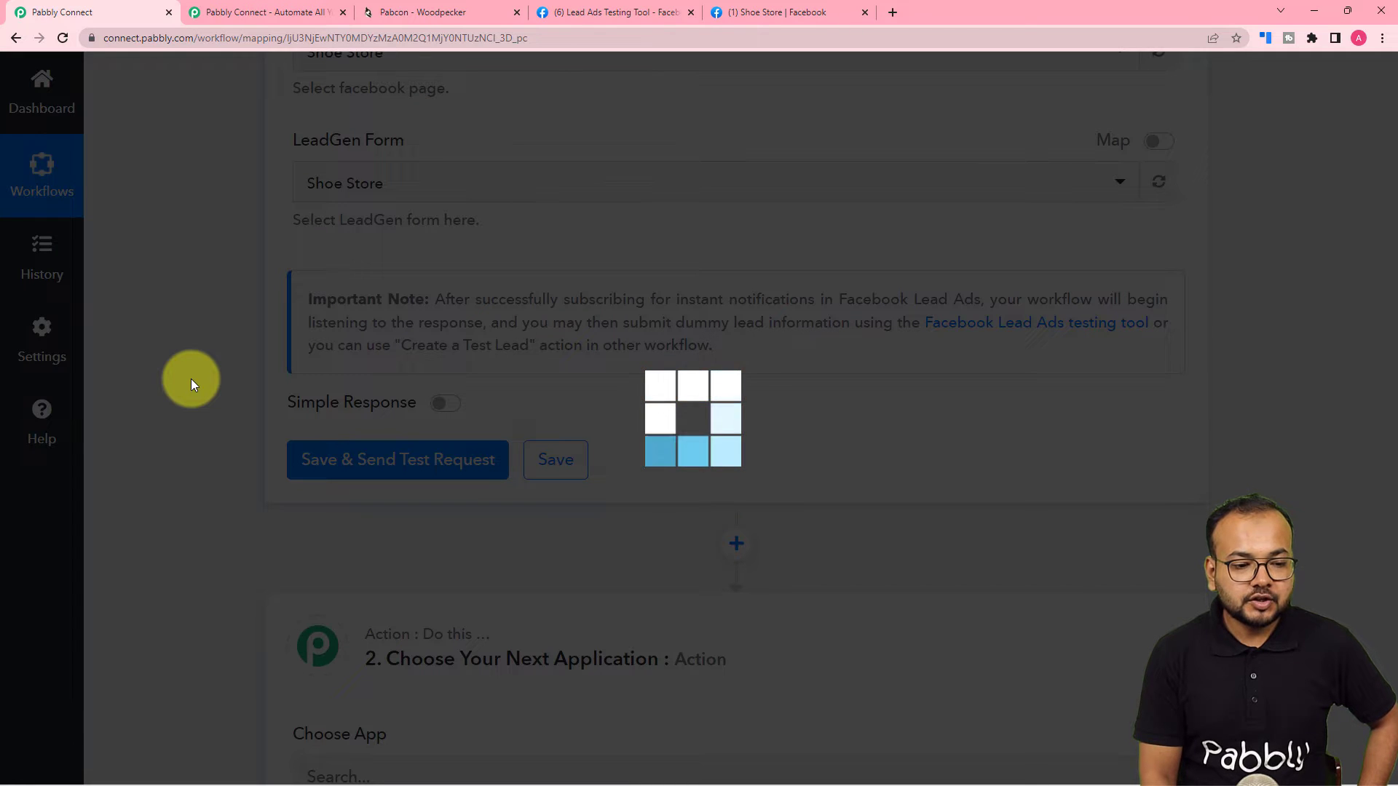
pyautogui.scroll(-1, 437, 408)
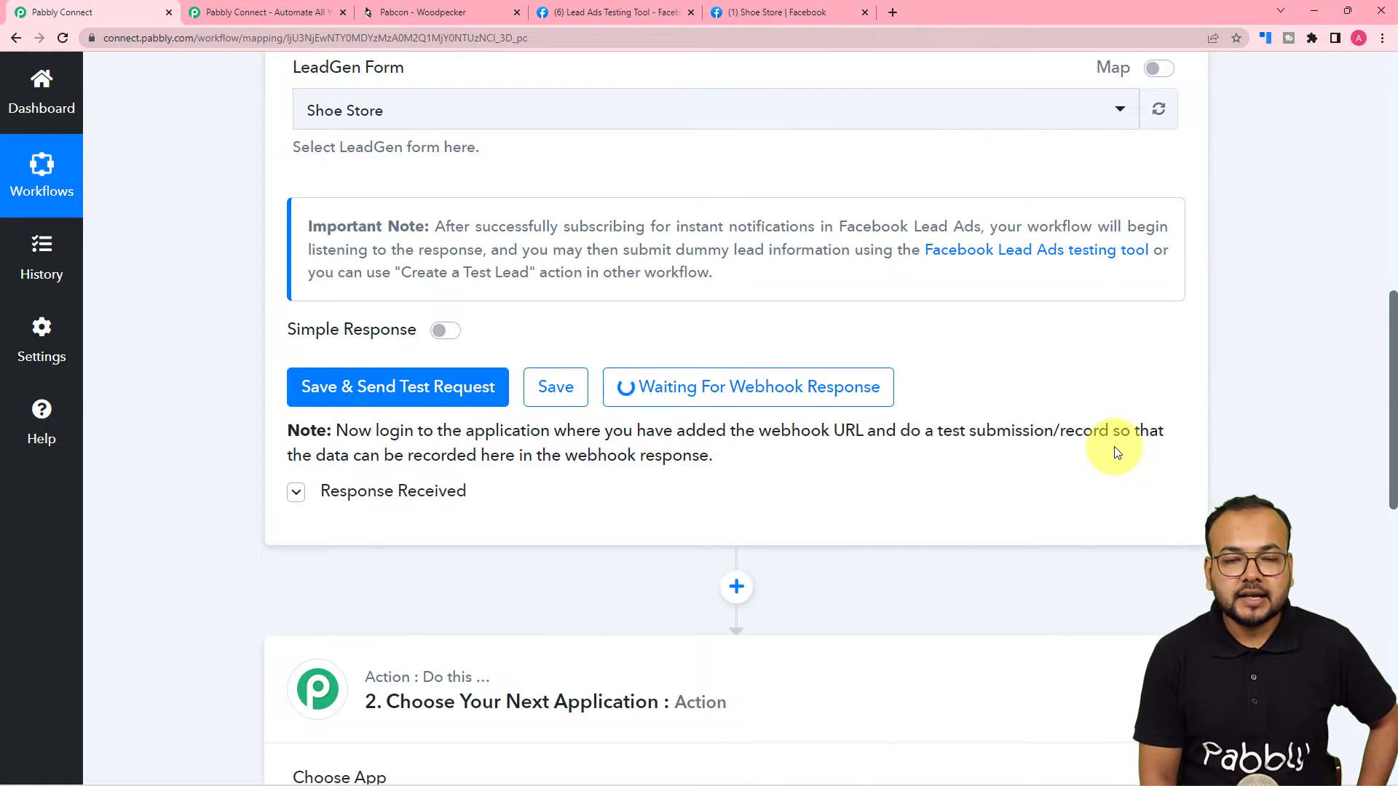
pyautogui.scroll(2, 1114, 460)
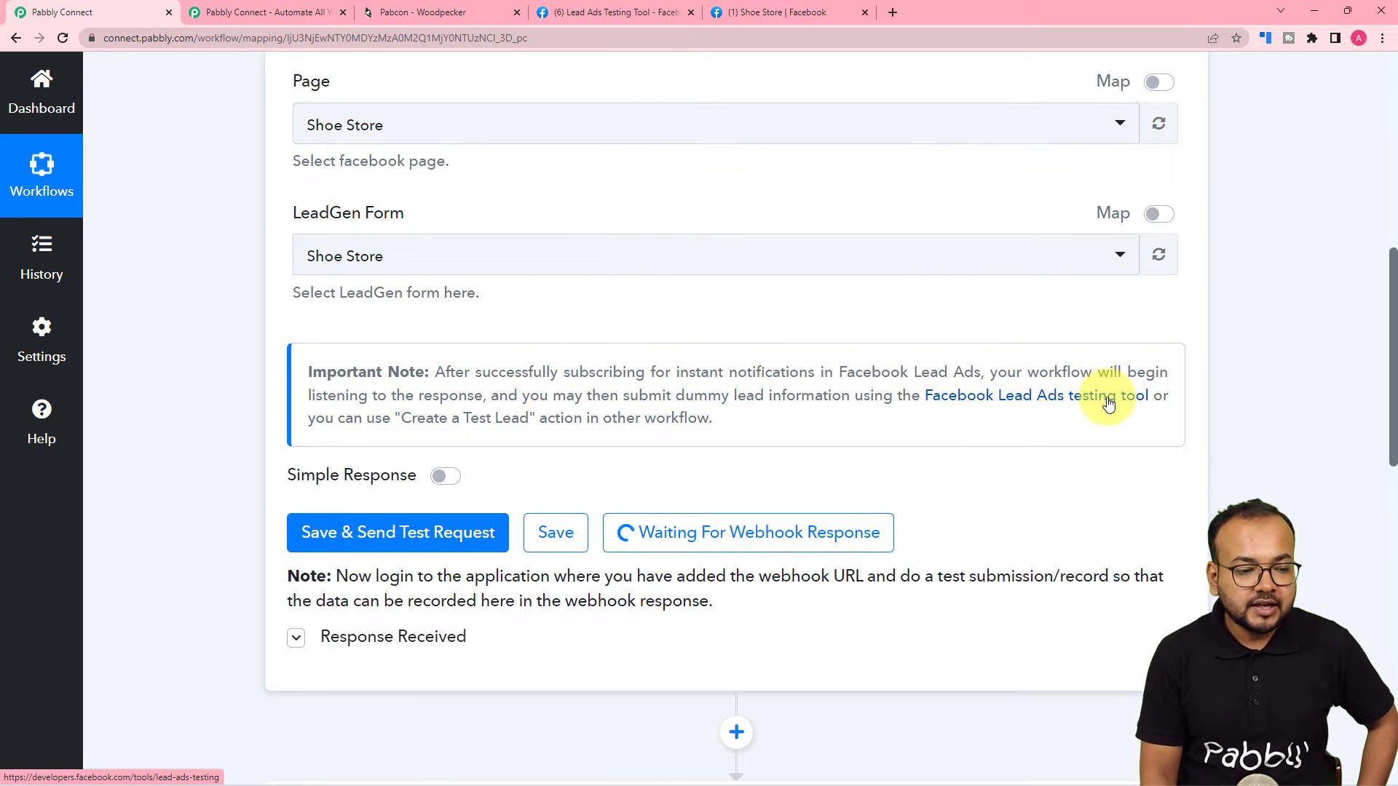
# Submit a Shoe Store test lead with a full name, email and phone number.
pyautogui.click(627, 16)
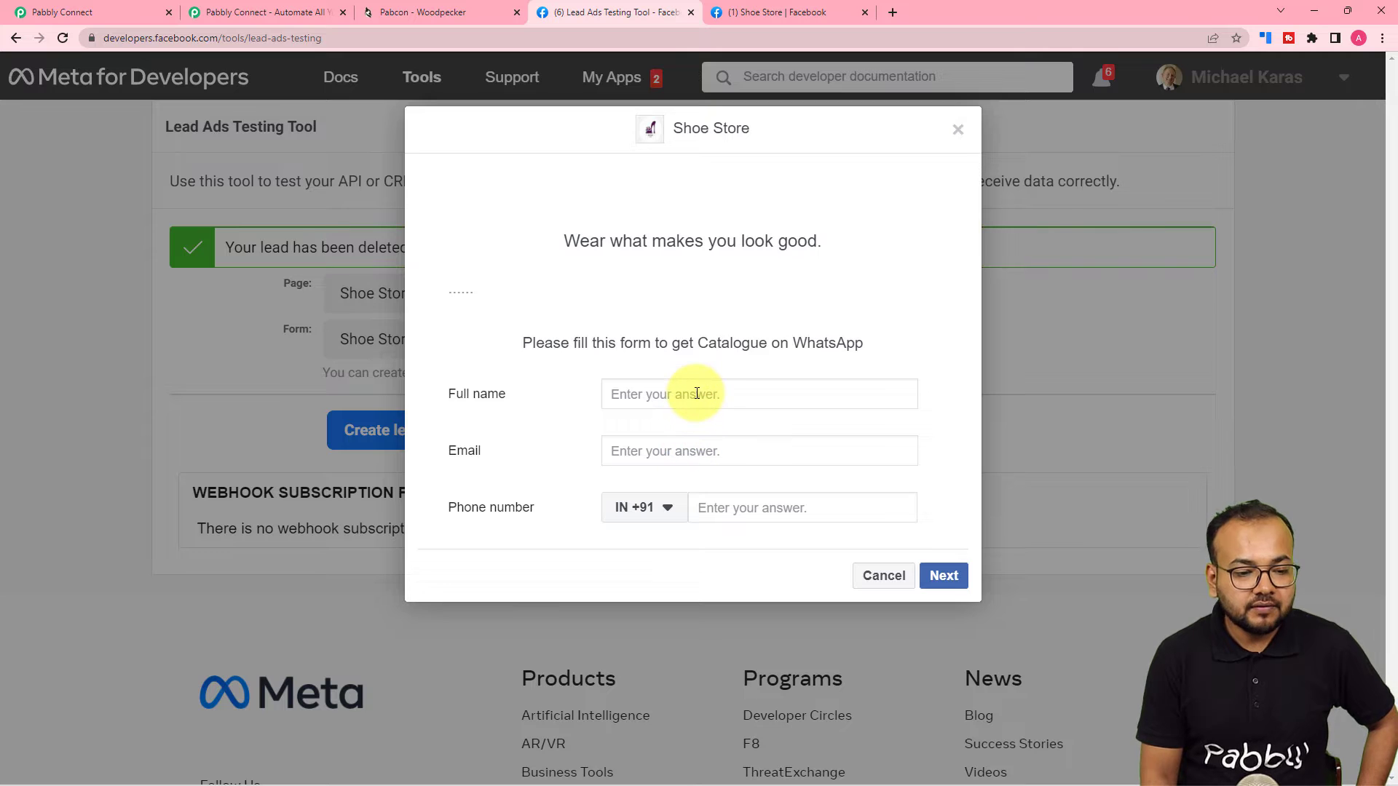
pyautogui.write('Test Lead')
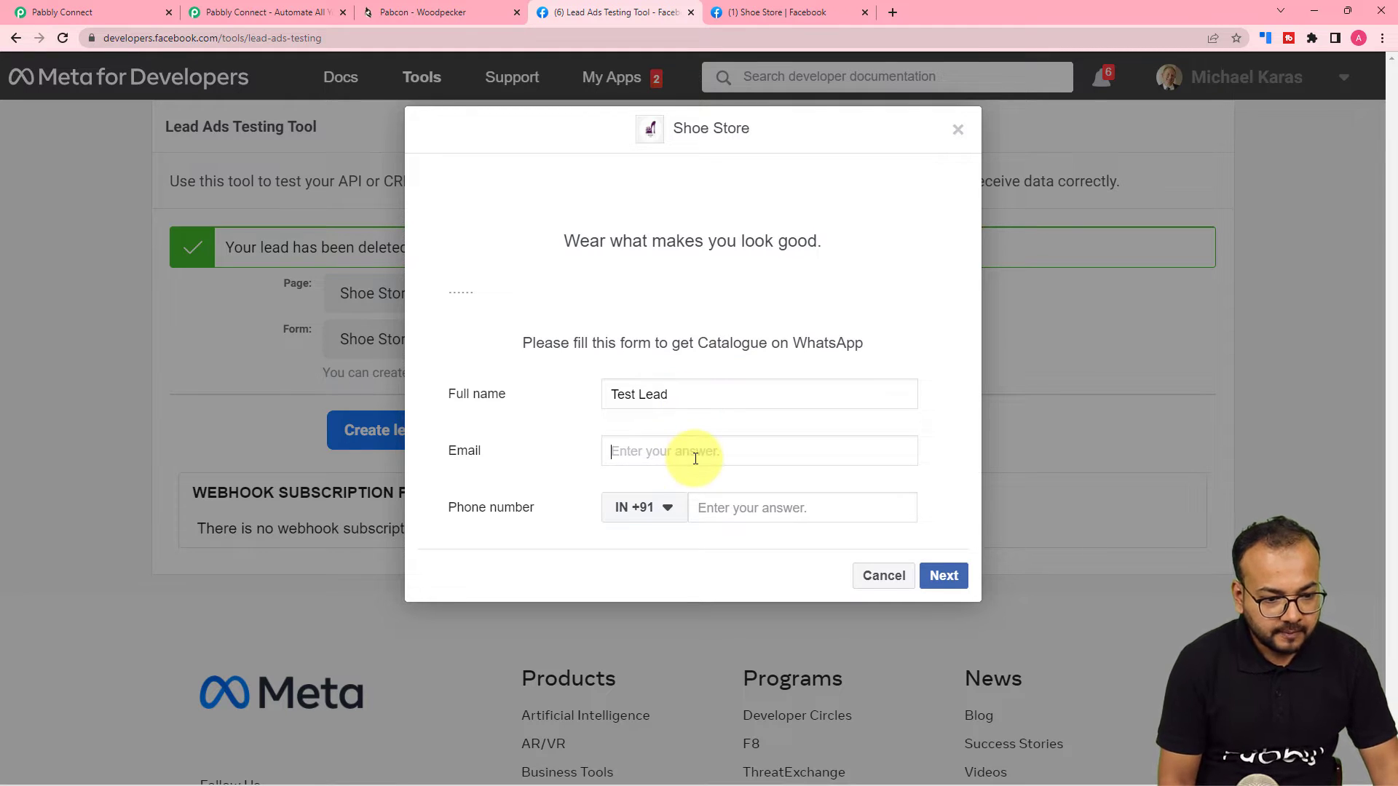
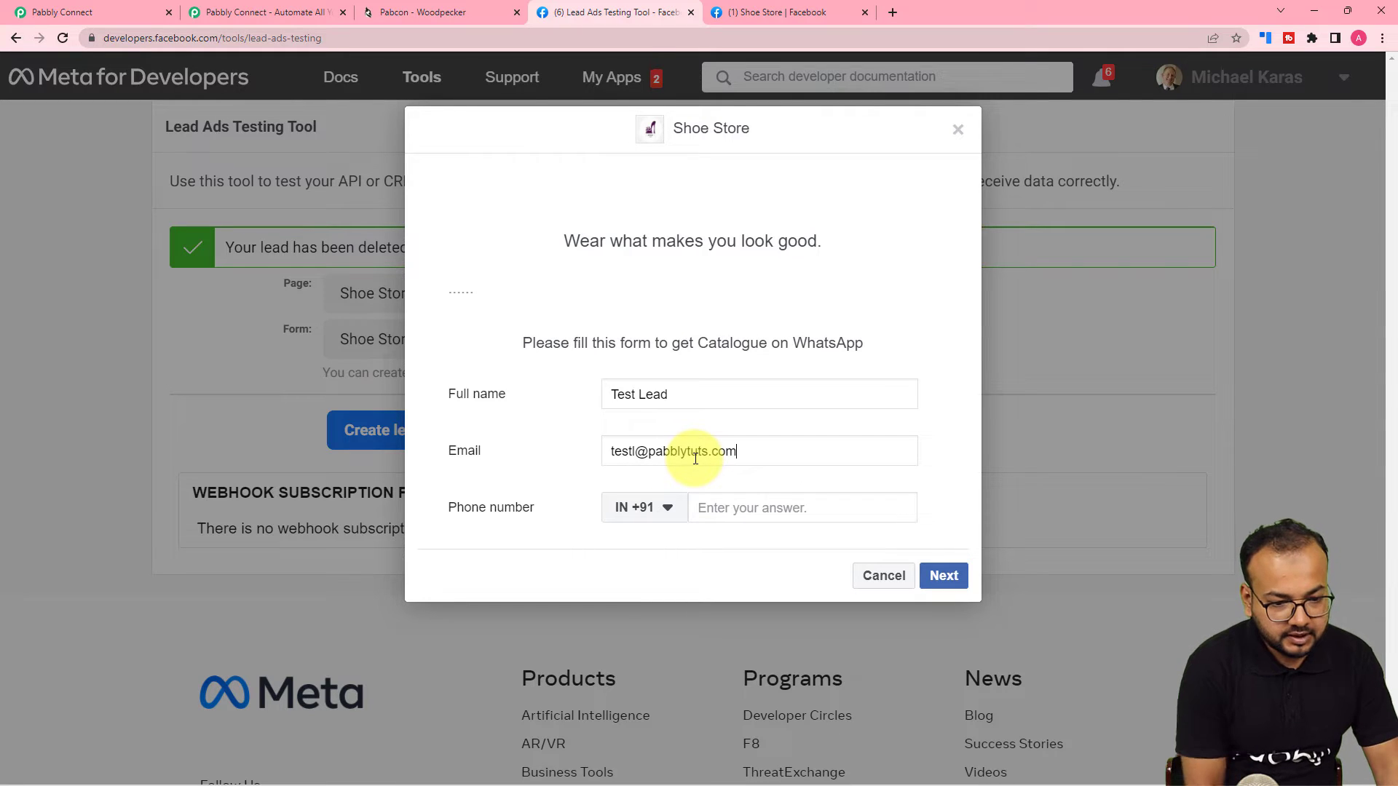
pyautogui.click(748, 504)
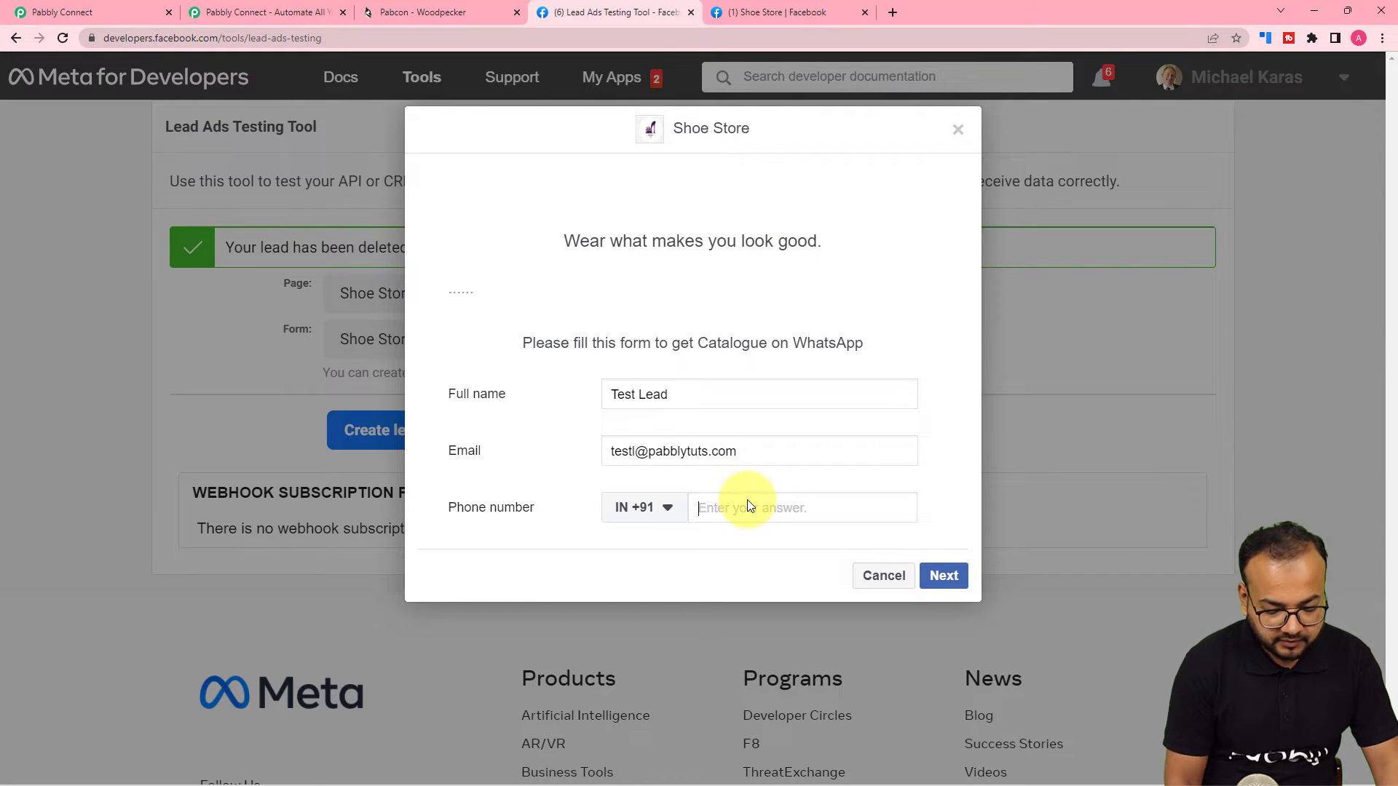
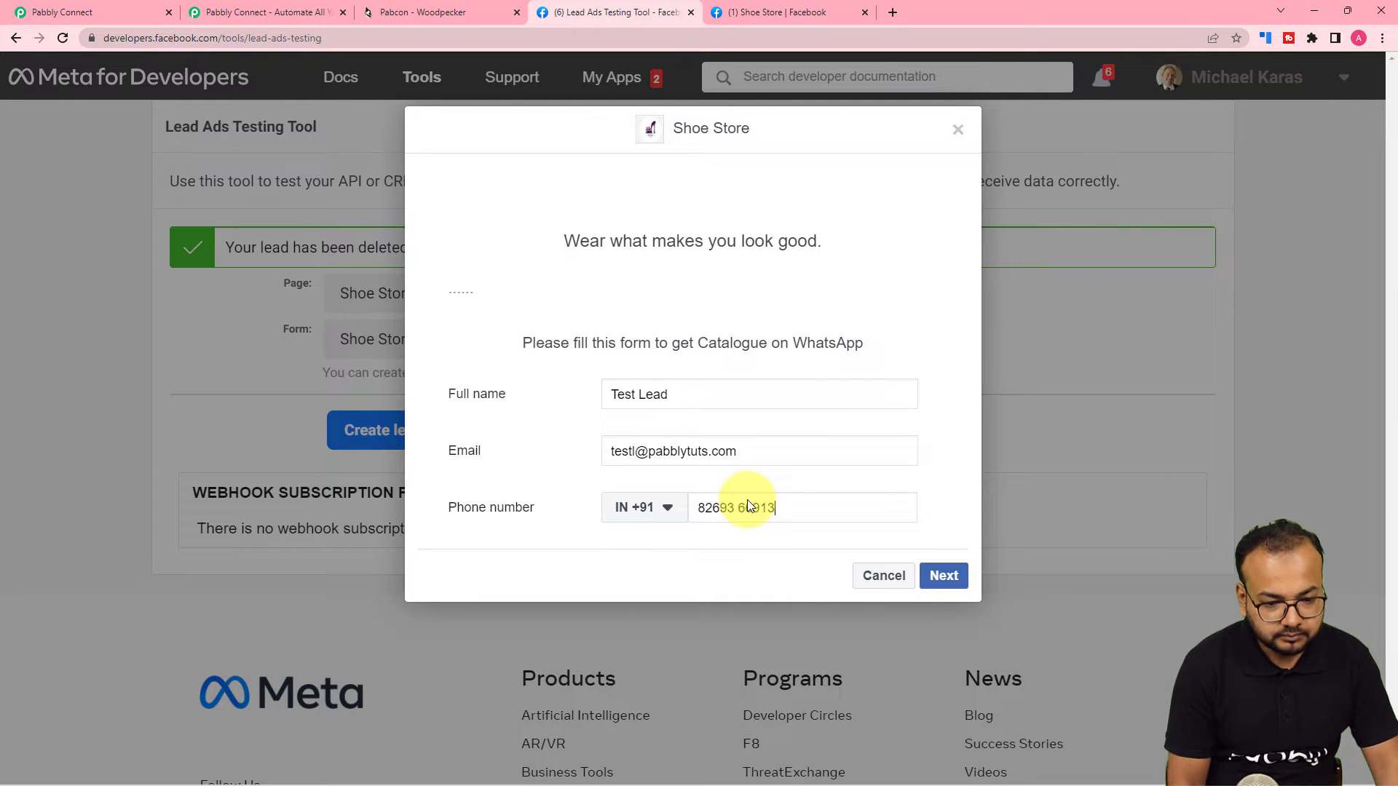
pyautogui.click(944, 576)
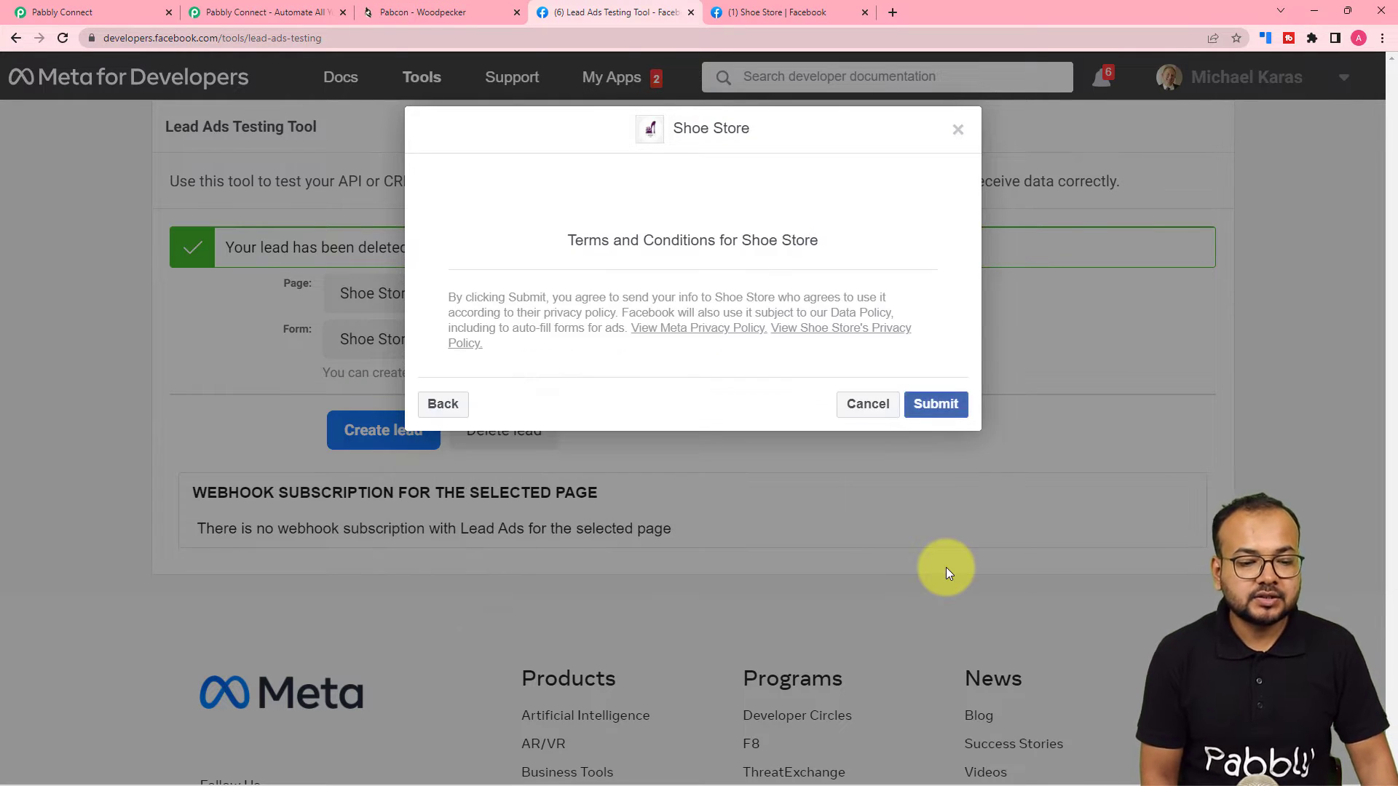
pyautogui.click(934, 403)
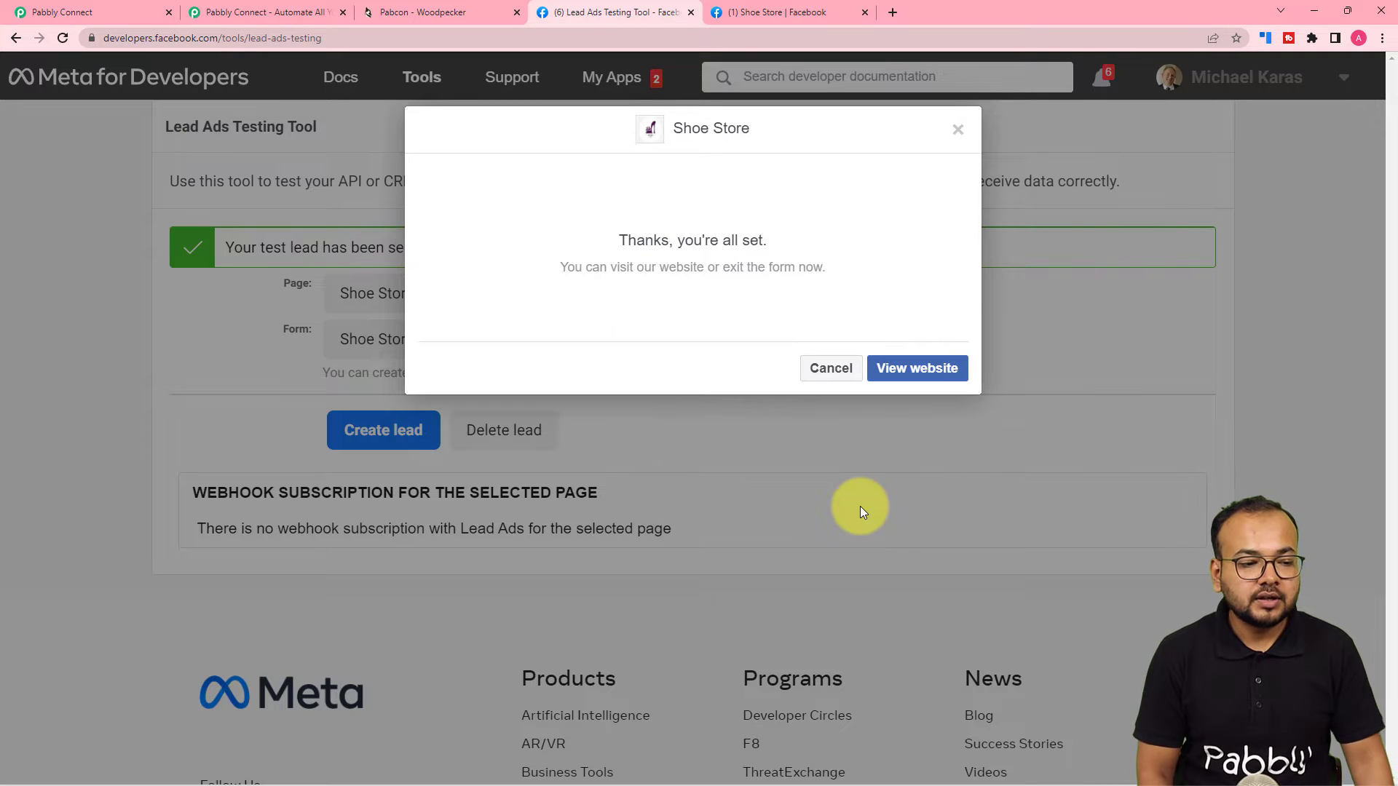
pyautogui.click(956, 131)
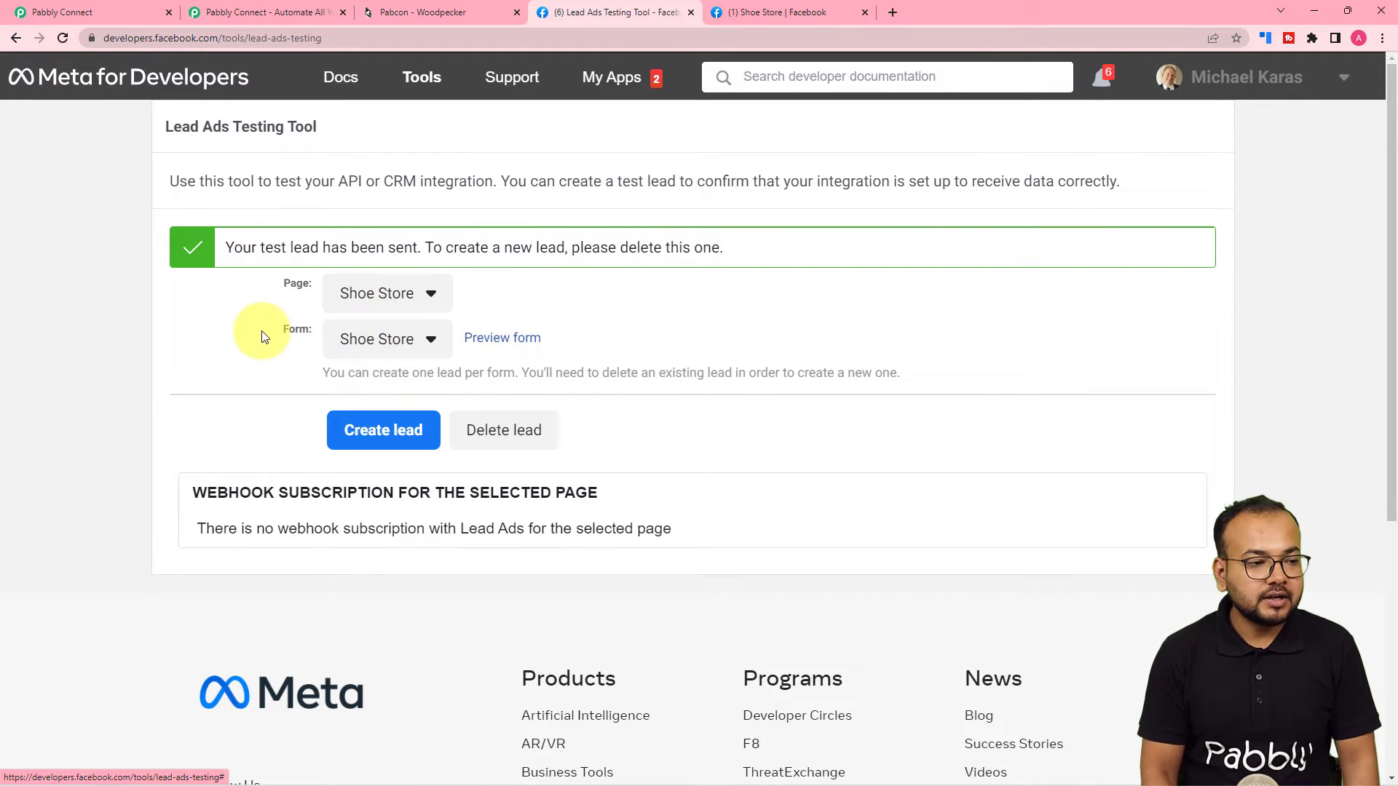
# Review the test lead's name, email, phone and lead IDs in the trigger response.
pyautogui.click(102, 11)
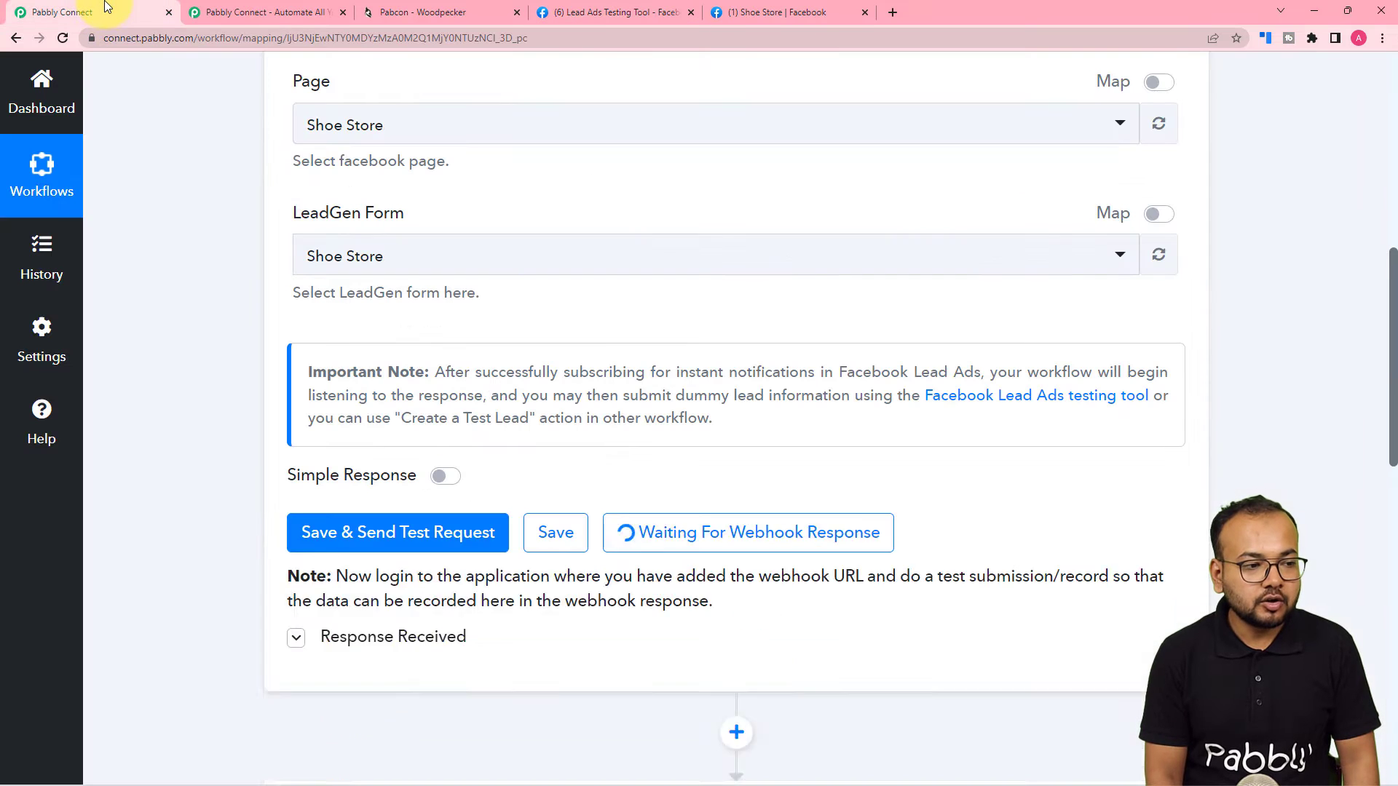
pyautogui.scroll(-5, 216, 457)
pyautogui.scroll(-2, 215, 457)
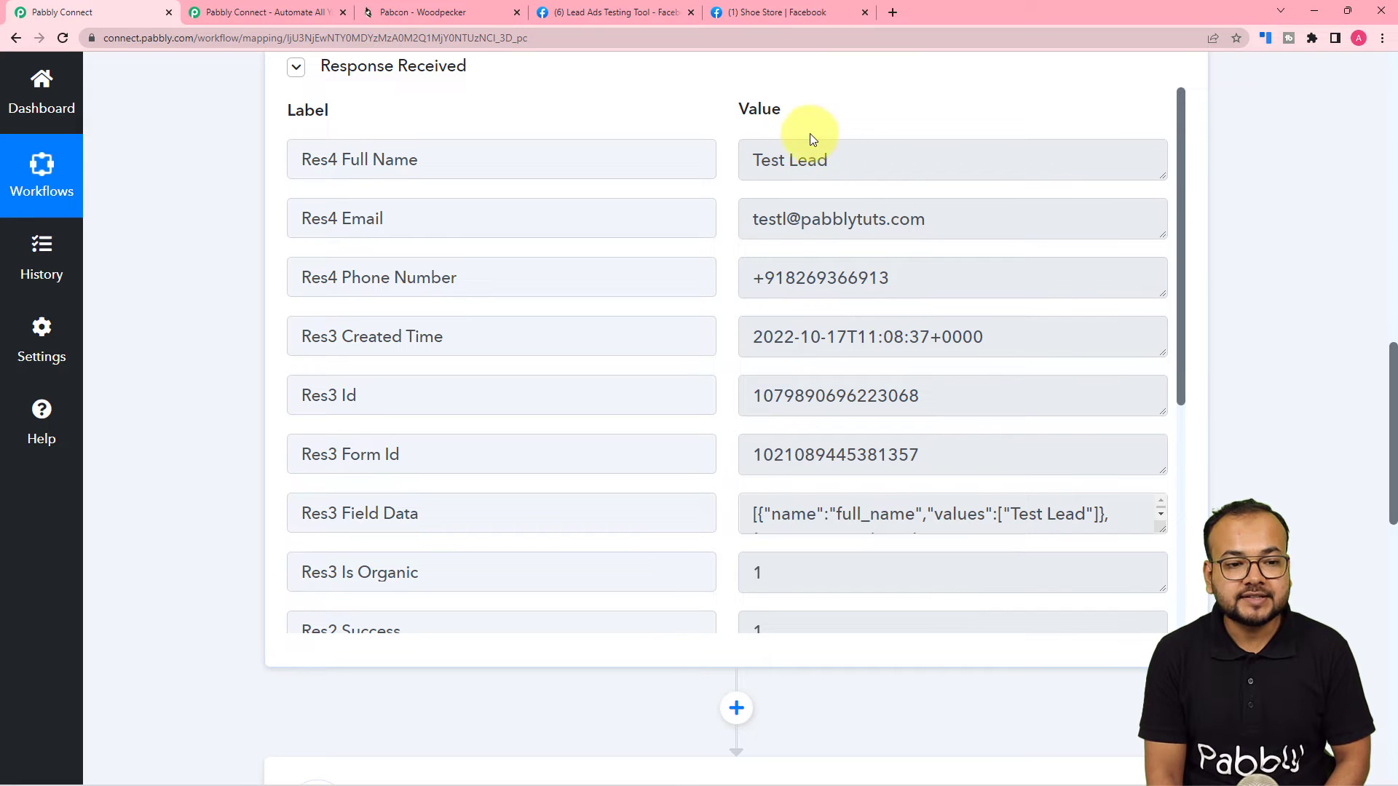
pyautogui.scroll(-5, 562, 448)
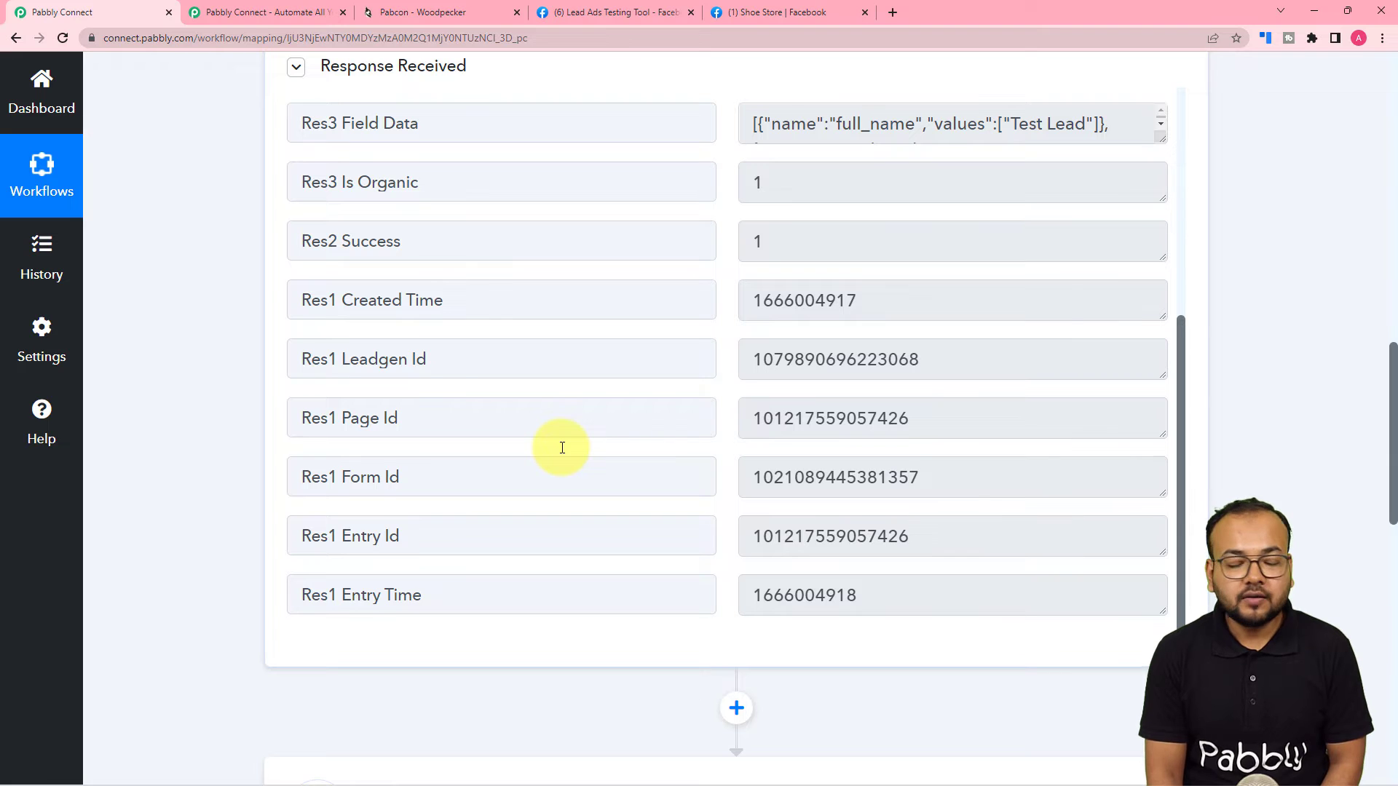
pyautogui.scroll(-4, 176, 372)
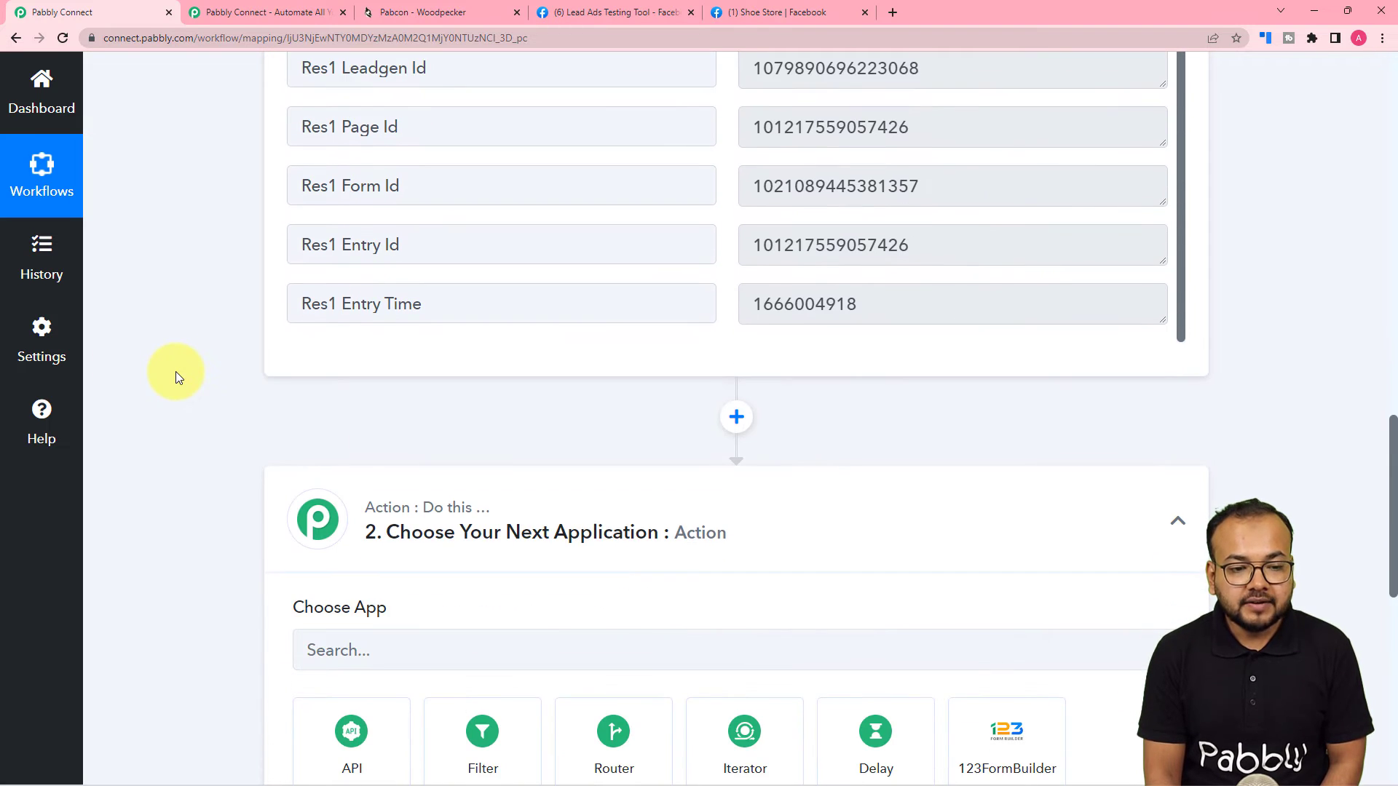
pyautogui.scroll(-5, 176, 371)
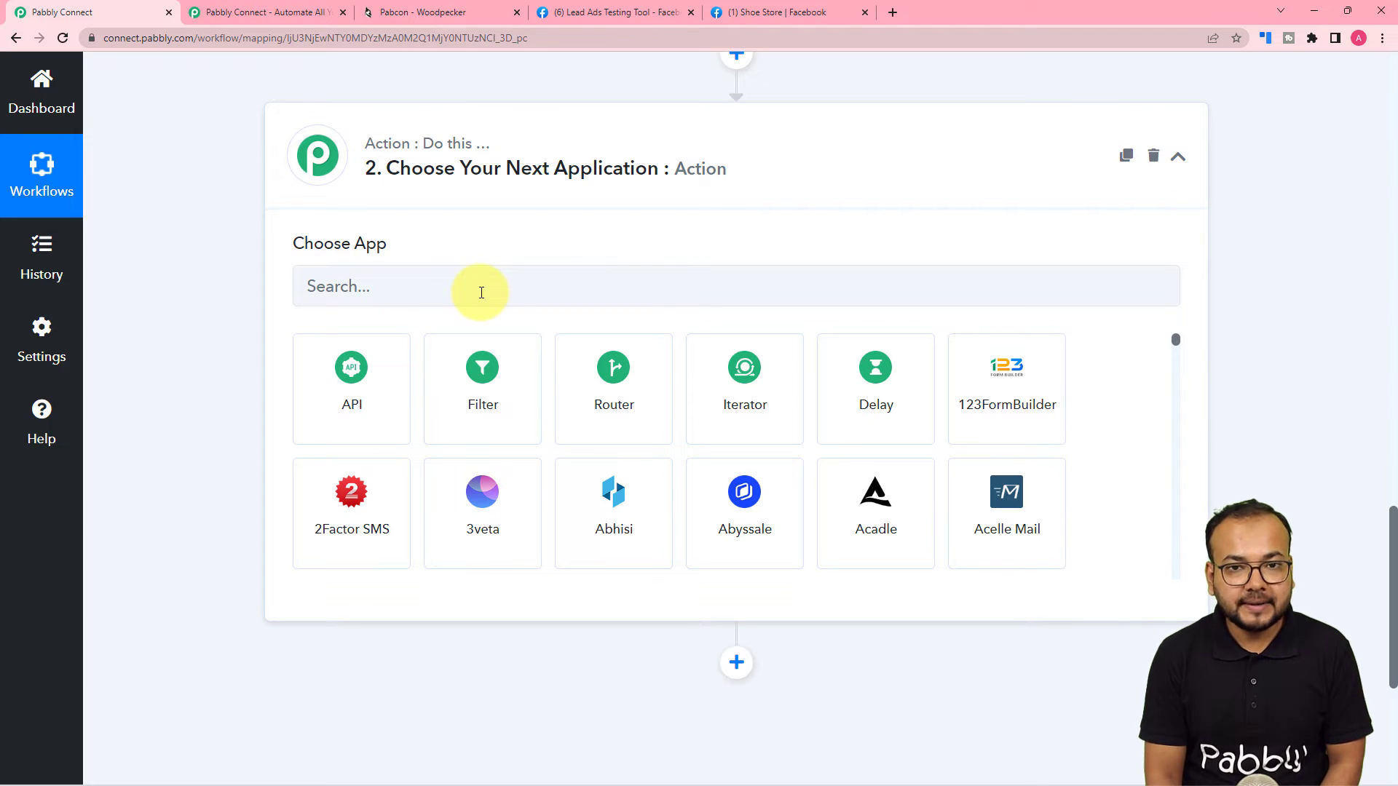
# Add a Woodpecker.co action step using the Create a Prospect event.
pyautogui.click(481, 292)
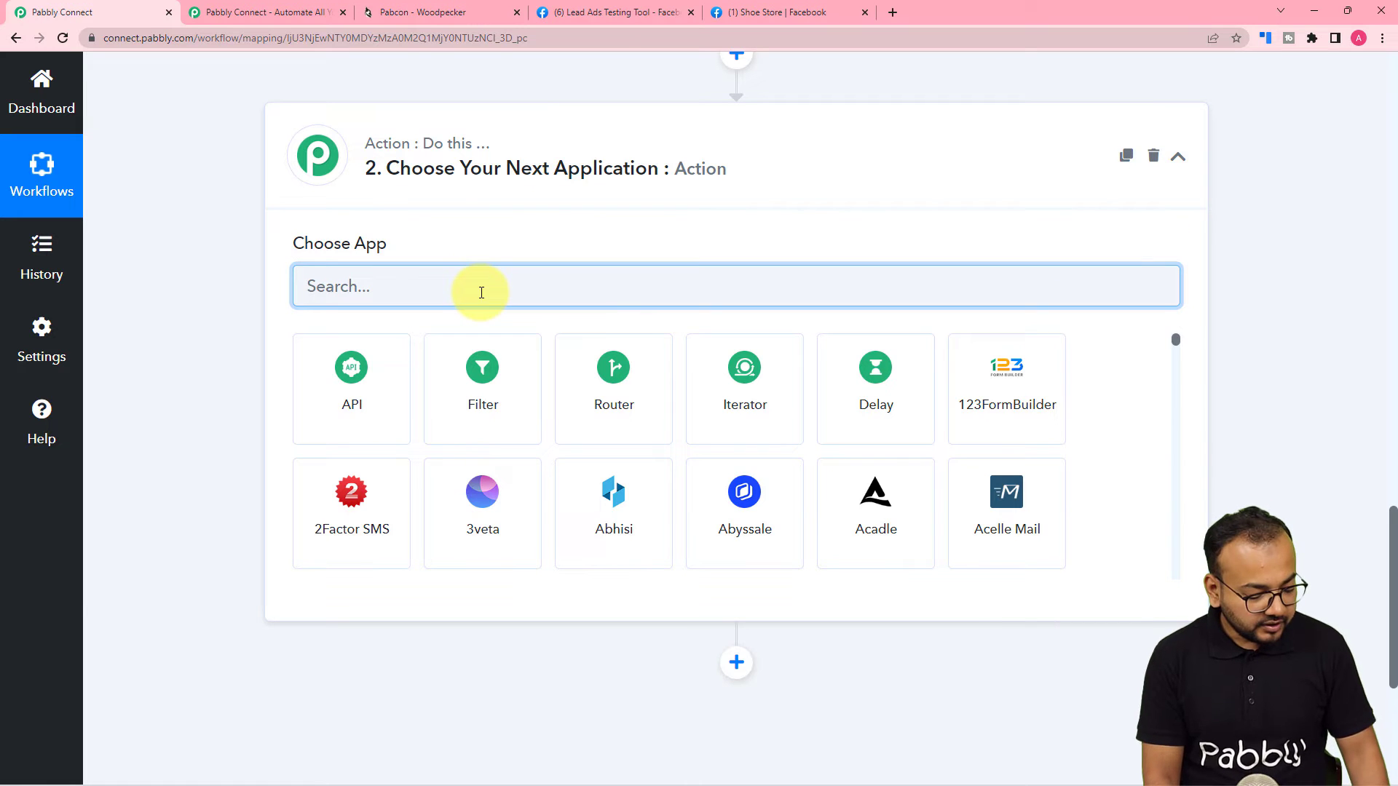
pyautogui.write('woo')
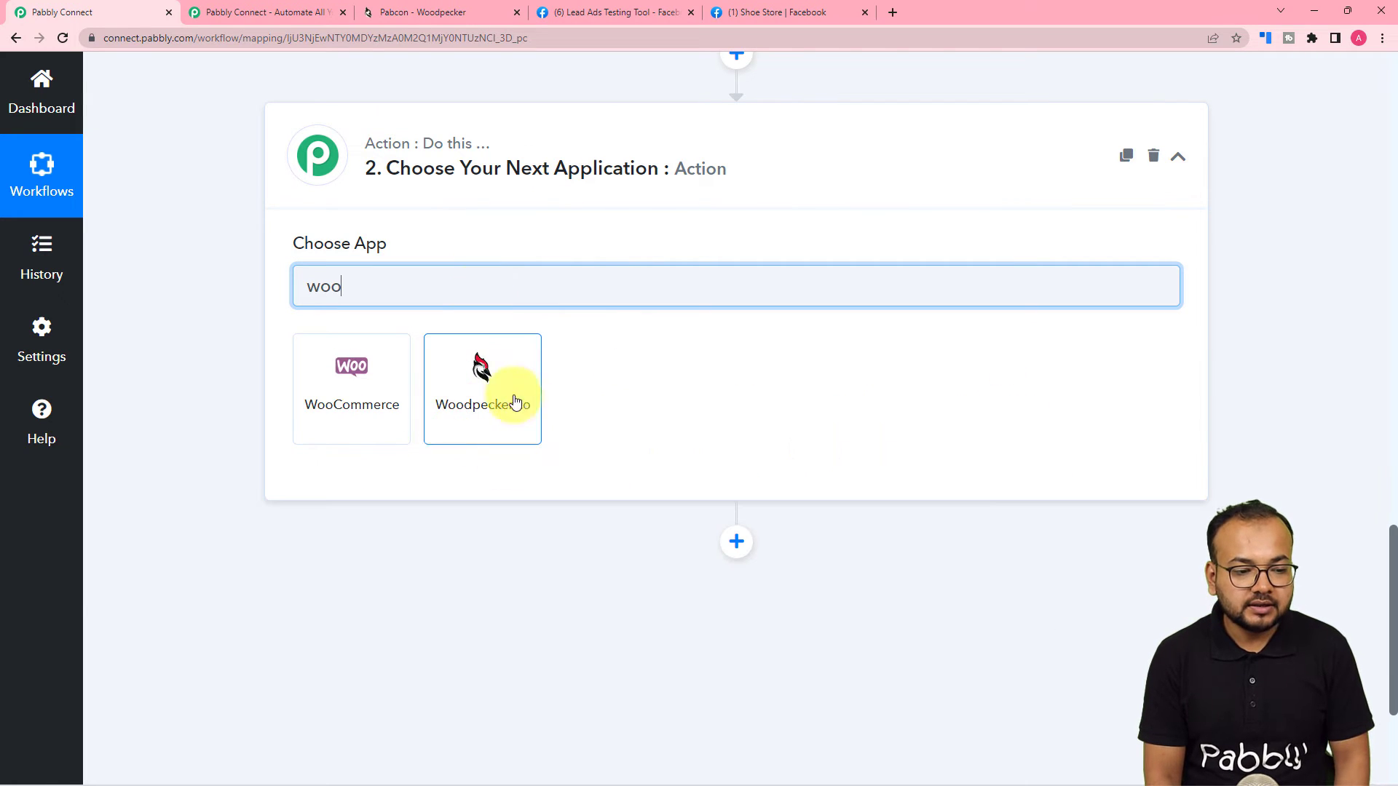
pyautogui.click(486, 418)
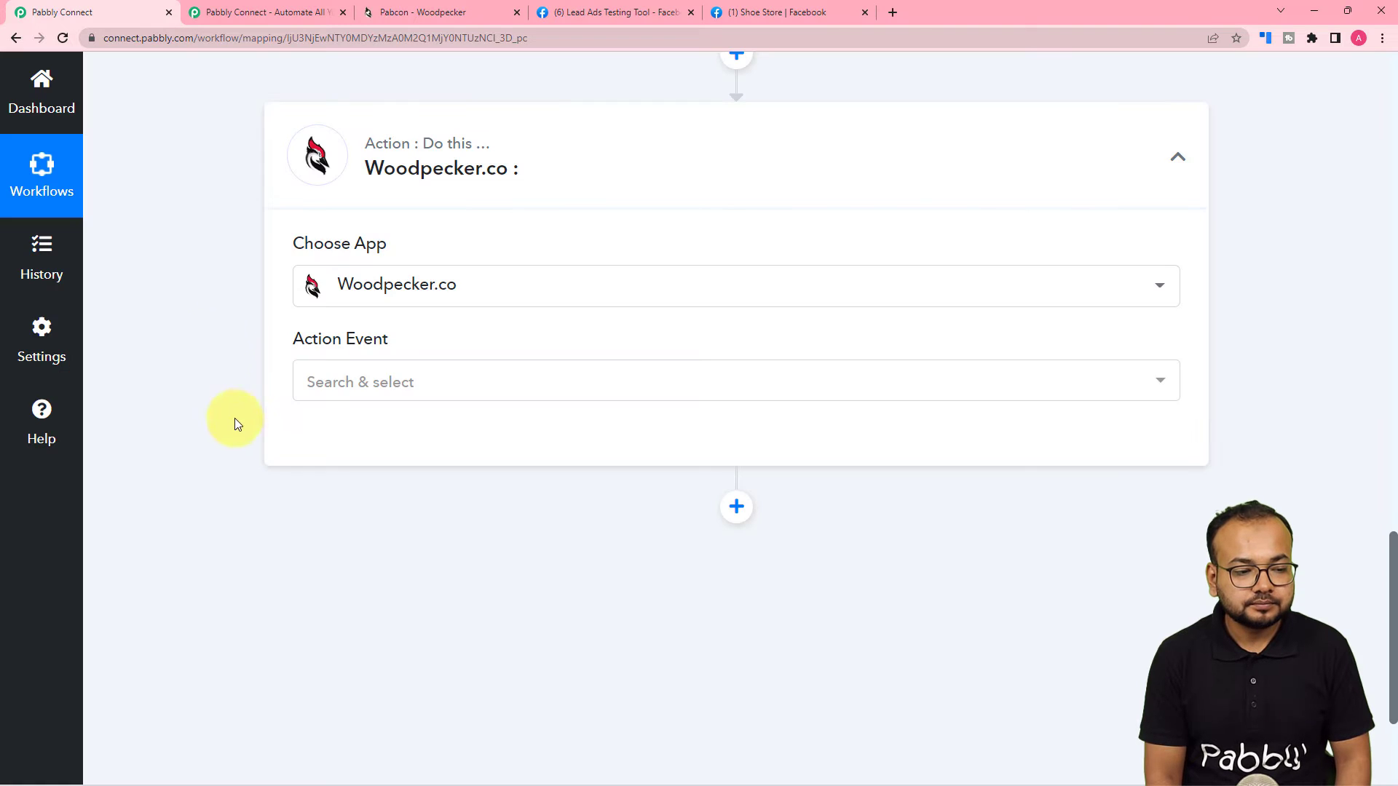
pyautogui.click(346, 380)
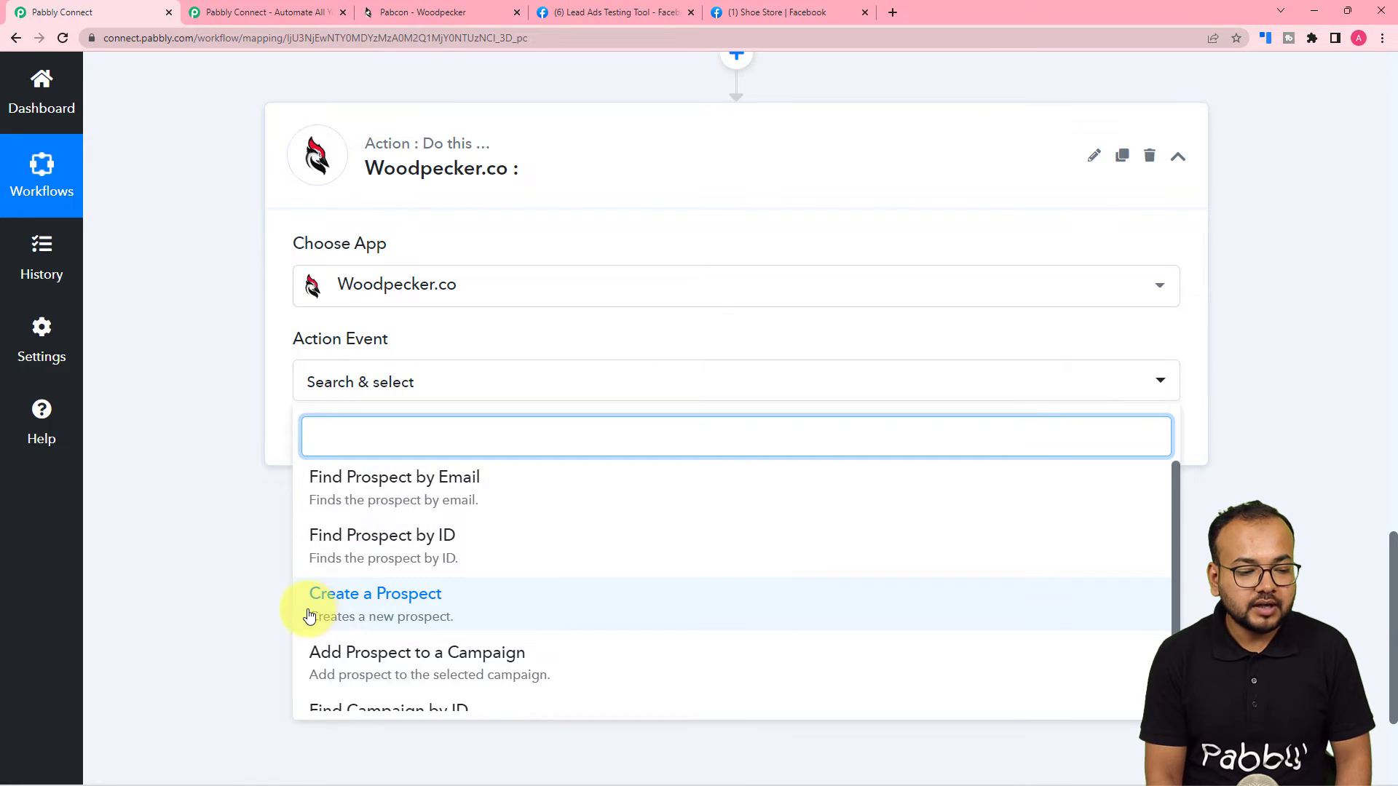
pyautogui.scroll(-2, 343, 616)
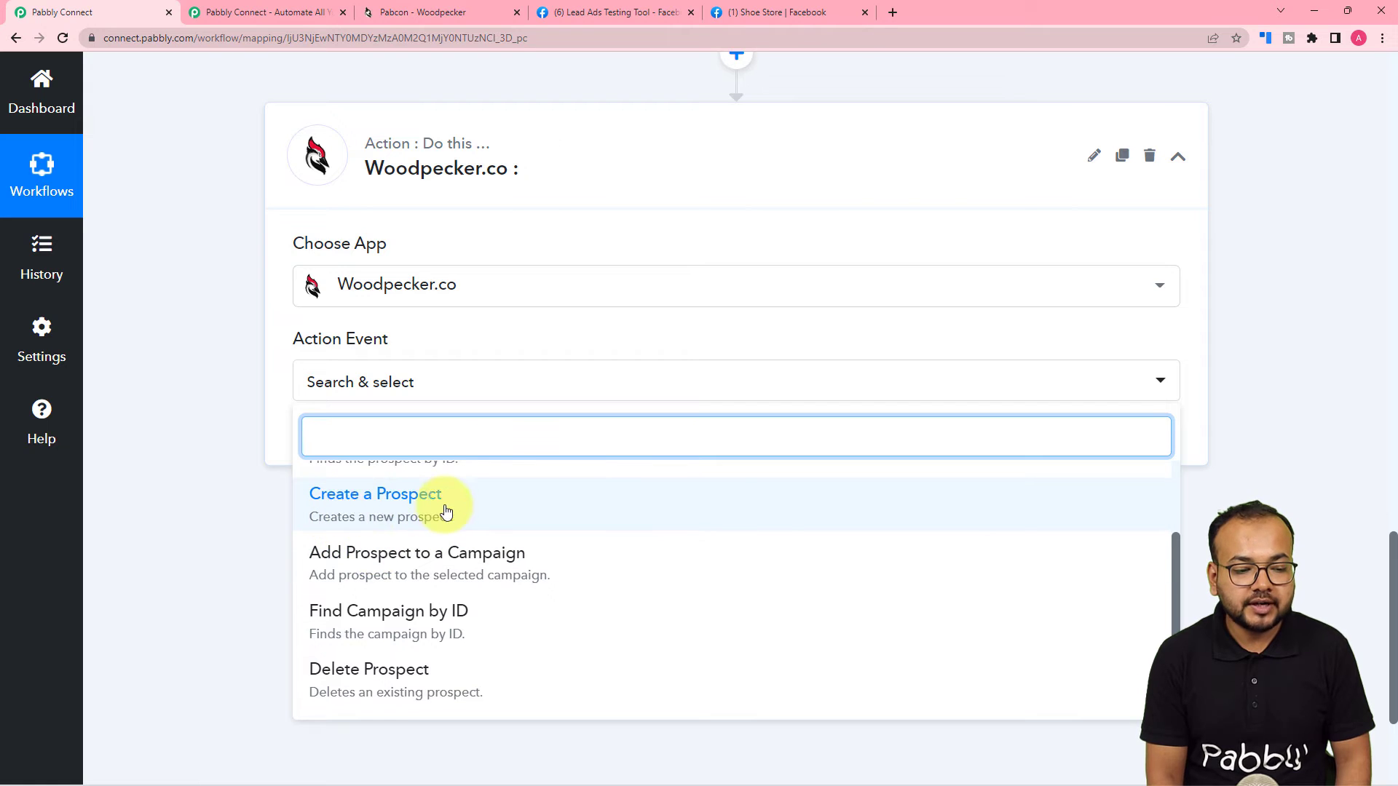
pyautogui.click(407, 514)
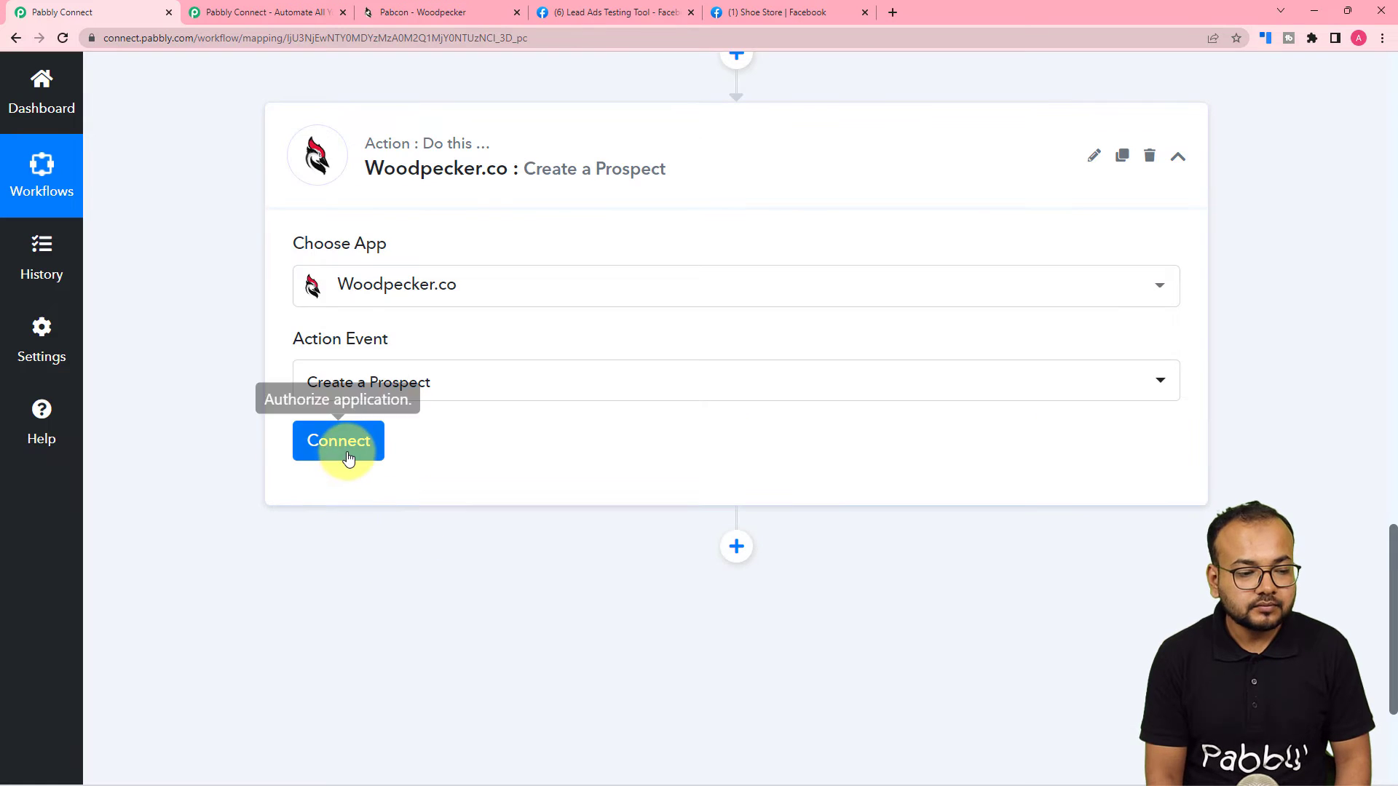
pyautogui.click(342, 445)
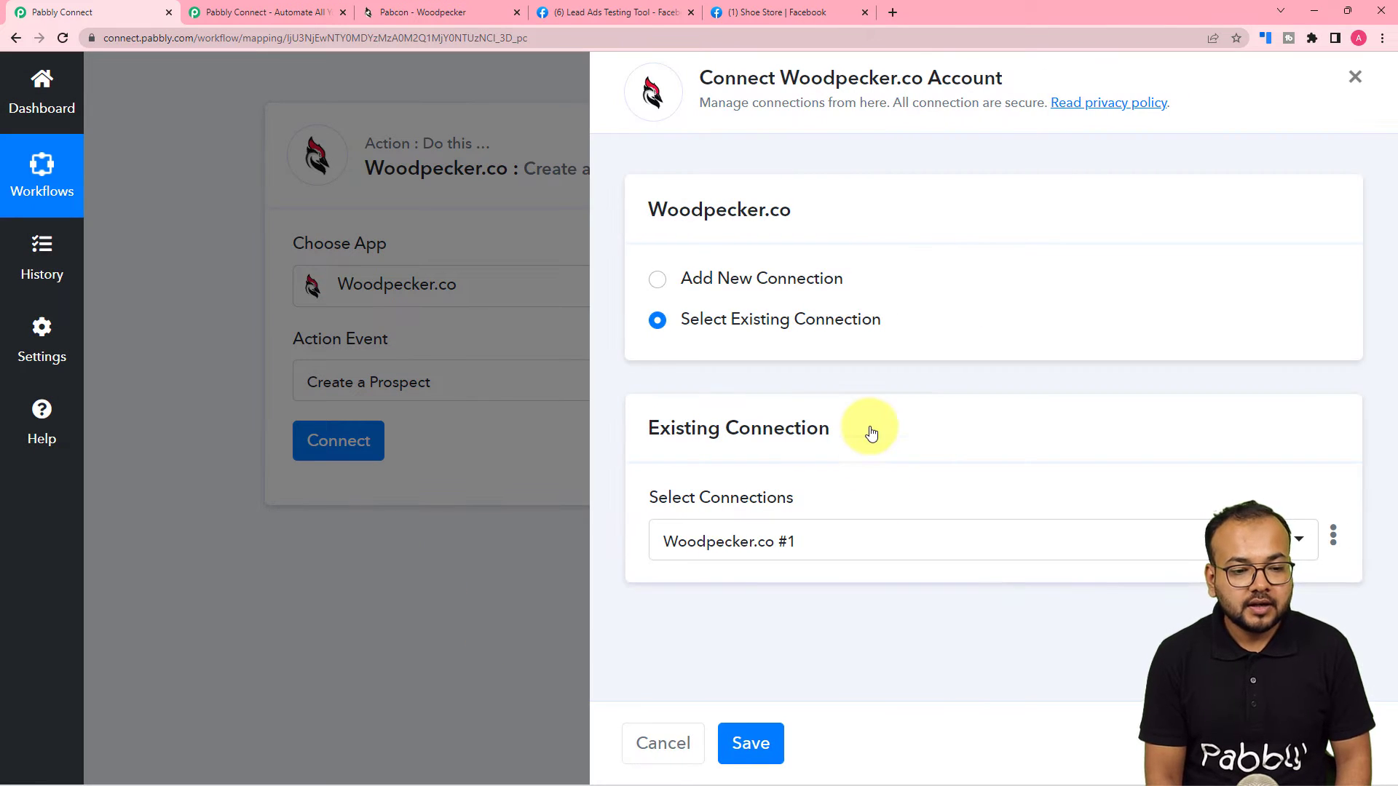
# Start a new Woodpecker.co connection, then switch to the Woodpecker account tab.
pyautogui.click(658, 281)
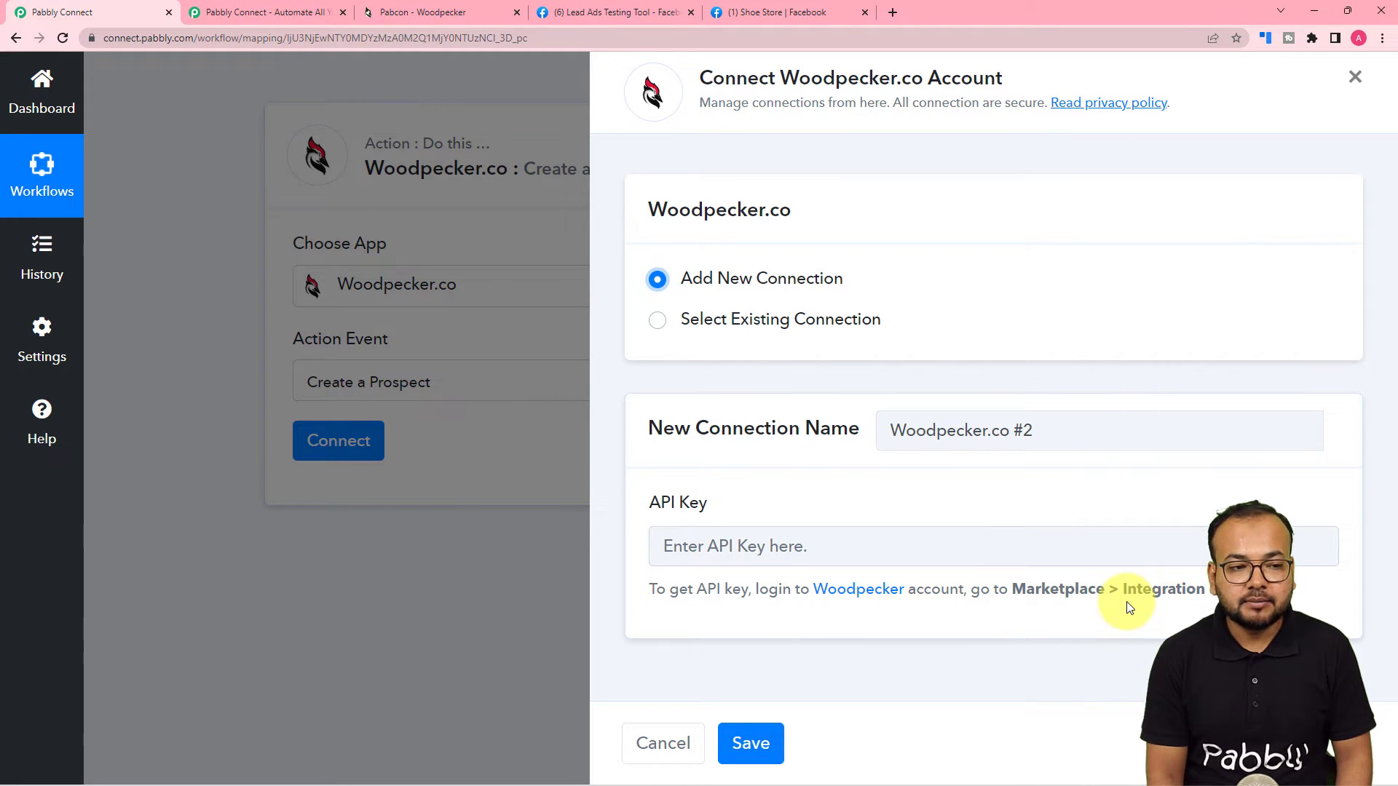
pyautogui.click(422, 11)
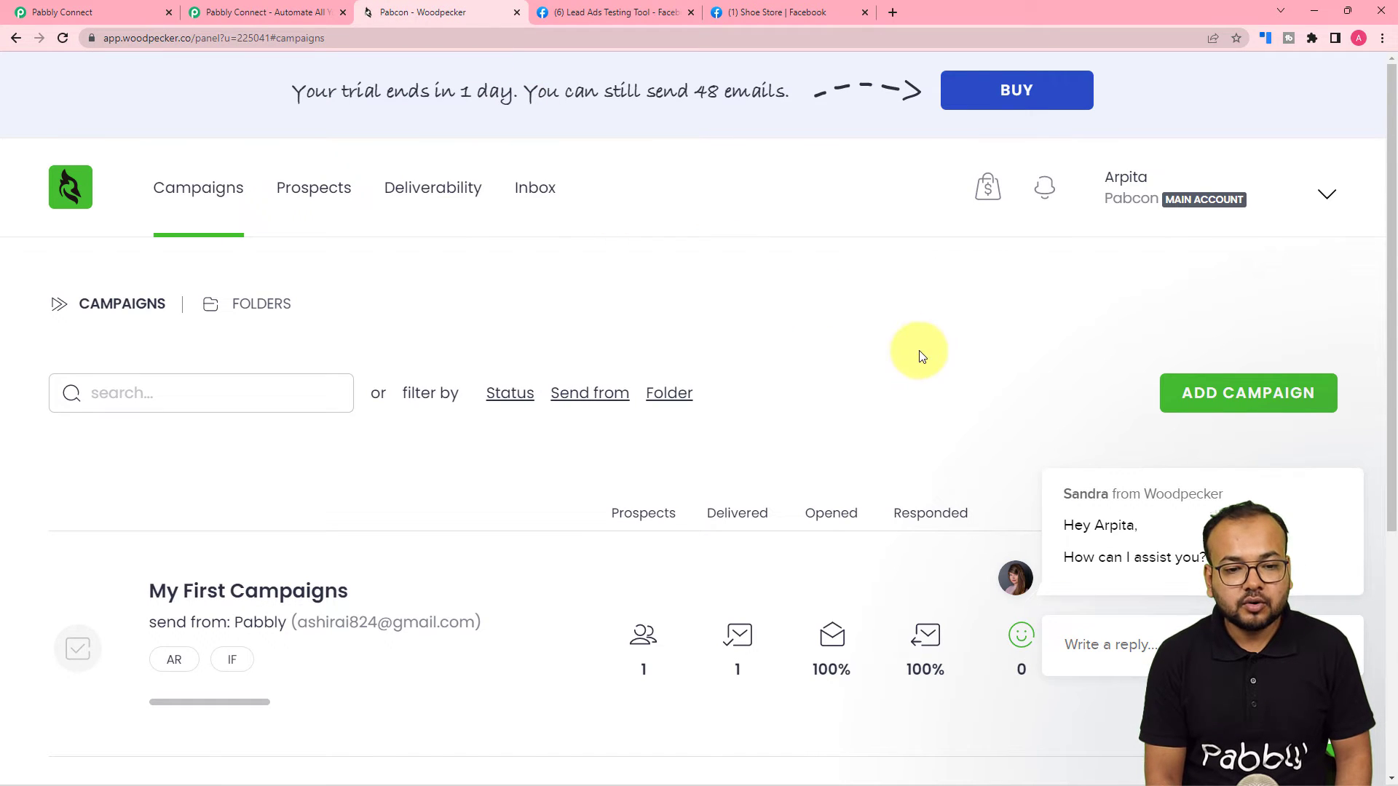
# Copy the account's API key from Woodpecker's Marketplace > Integrations > API keys page.
pyautogui.click(987, 195)
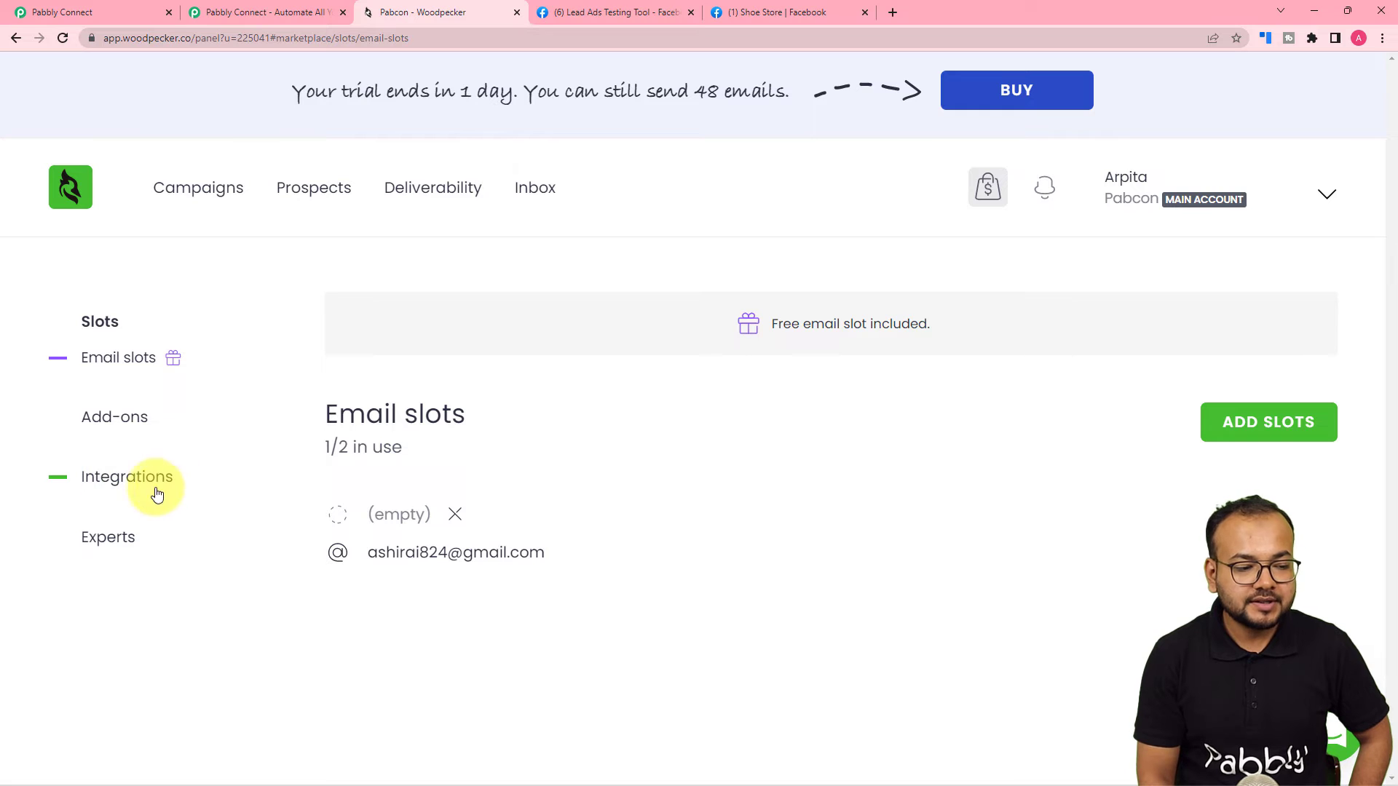
pyautogui.click(132, 481)
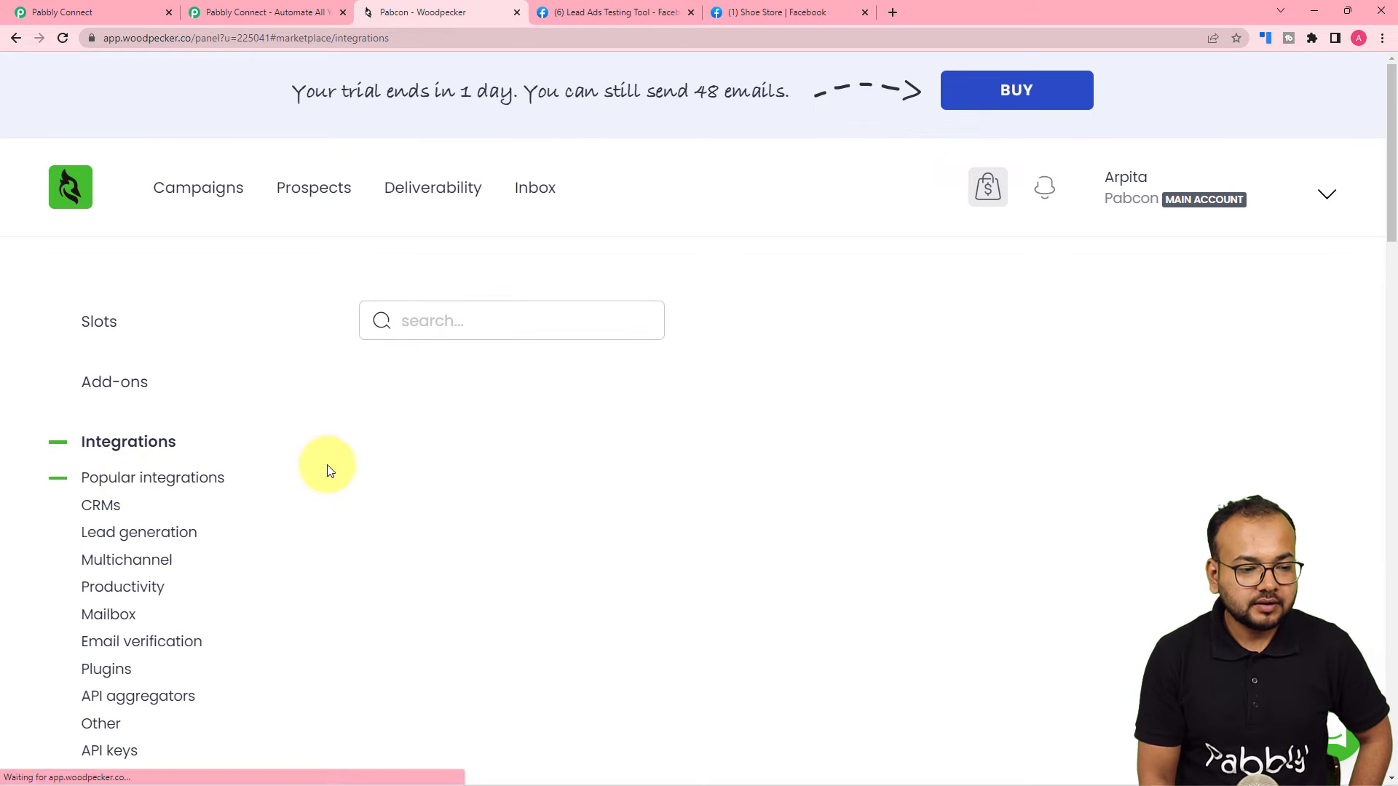
pyautogui.scroll(-3, 116, 485)
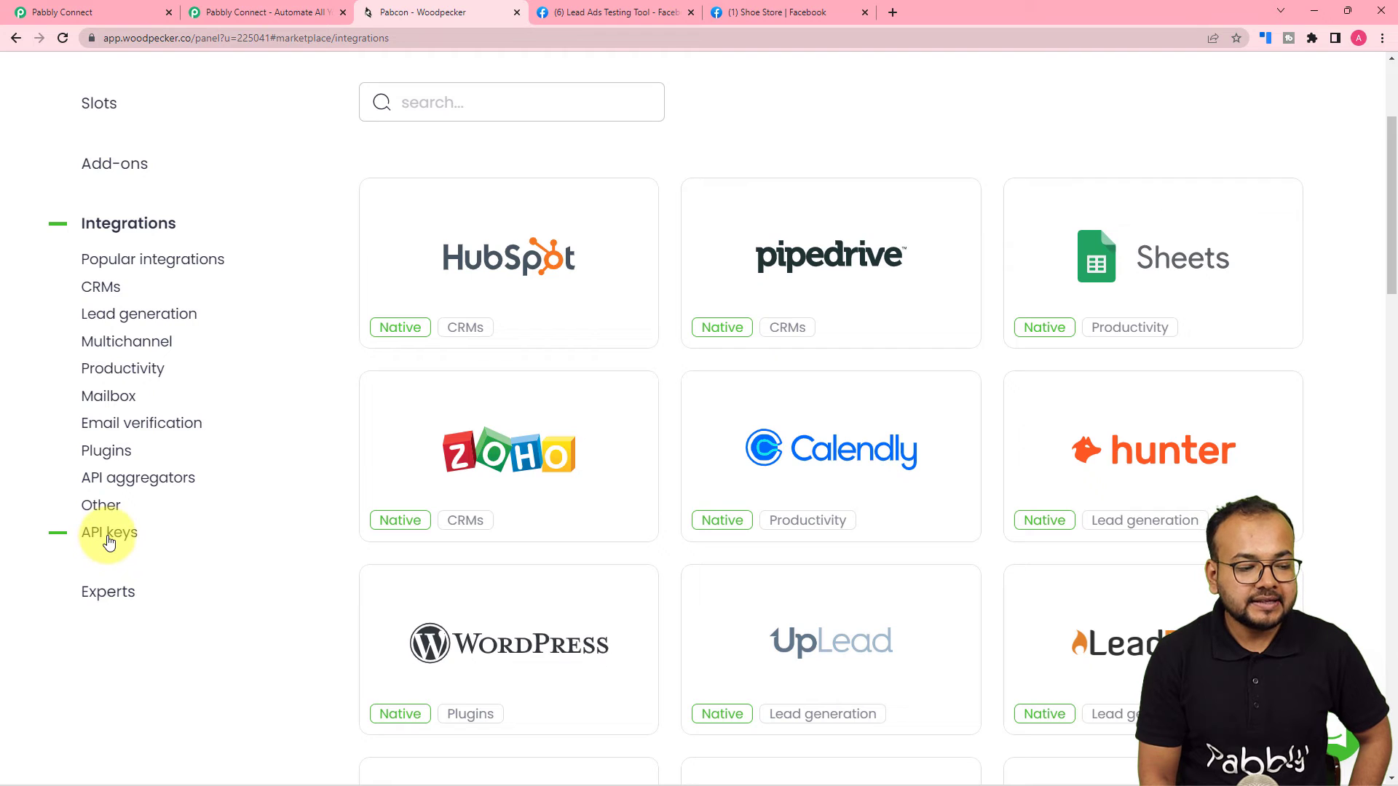
pyautogui.click(110, 540)
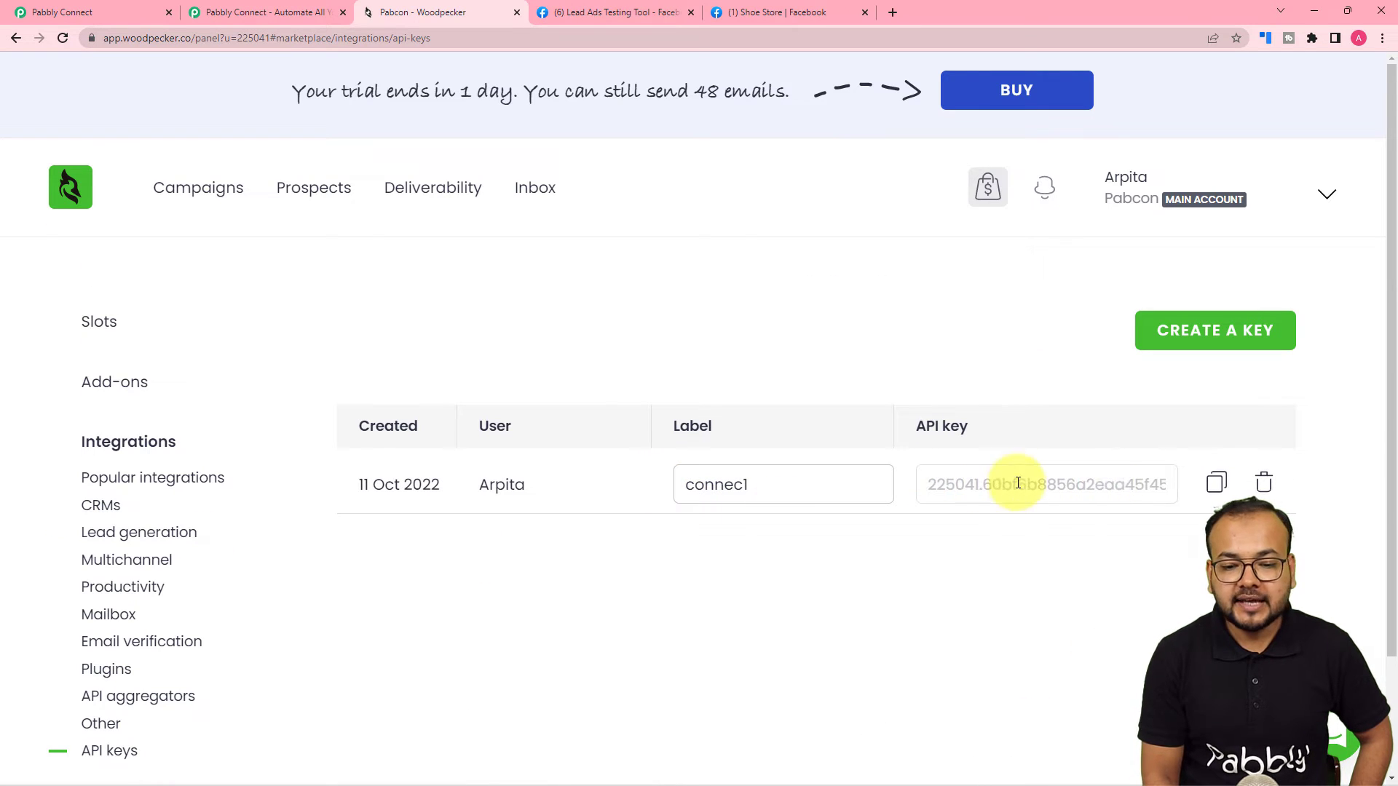
pyautogui.click(1214, 492)
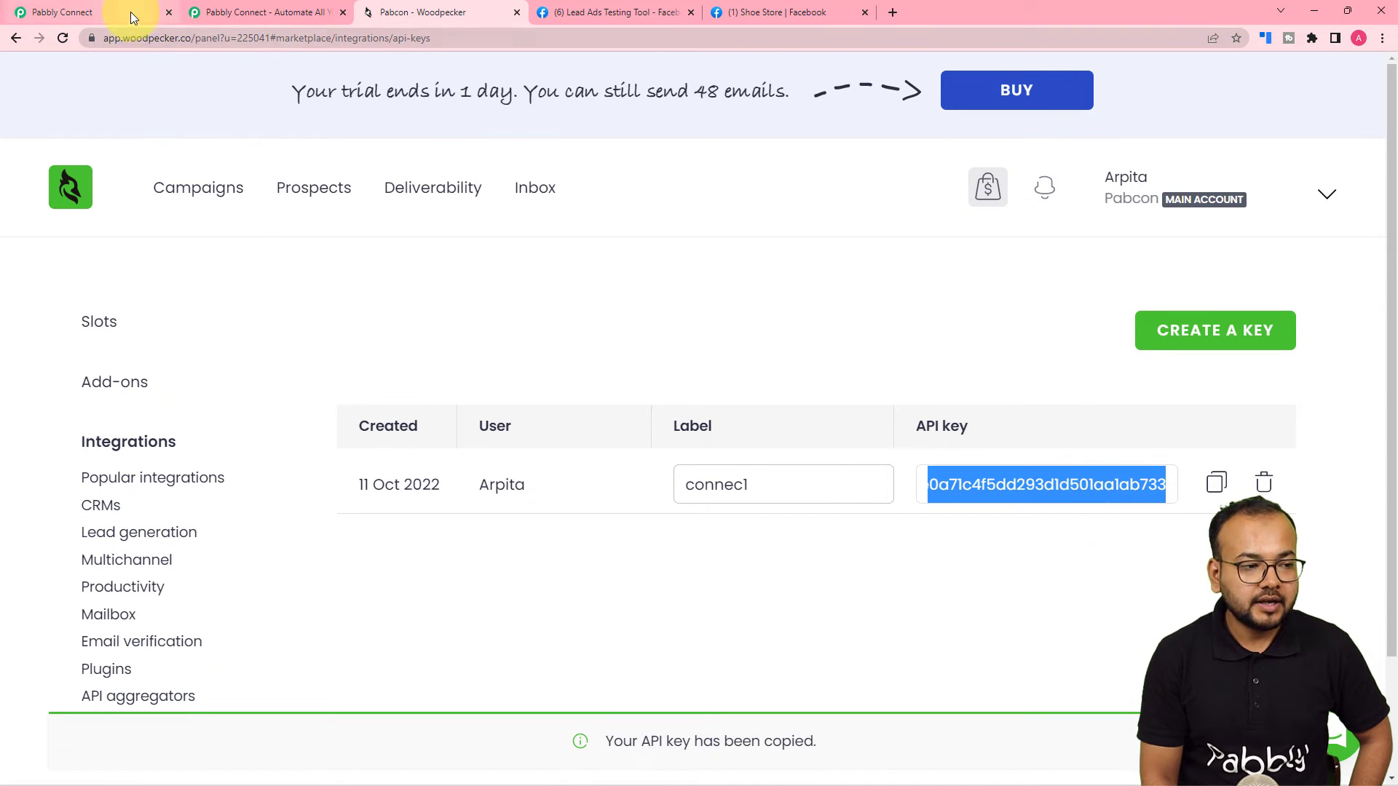
# Paste the API key into Pabbly's new Woodpecker.co connection and save it.
pyautogui.click(129, 12)
pyautogui.rightClick(720, 543)
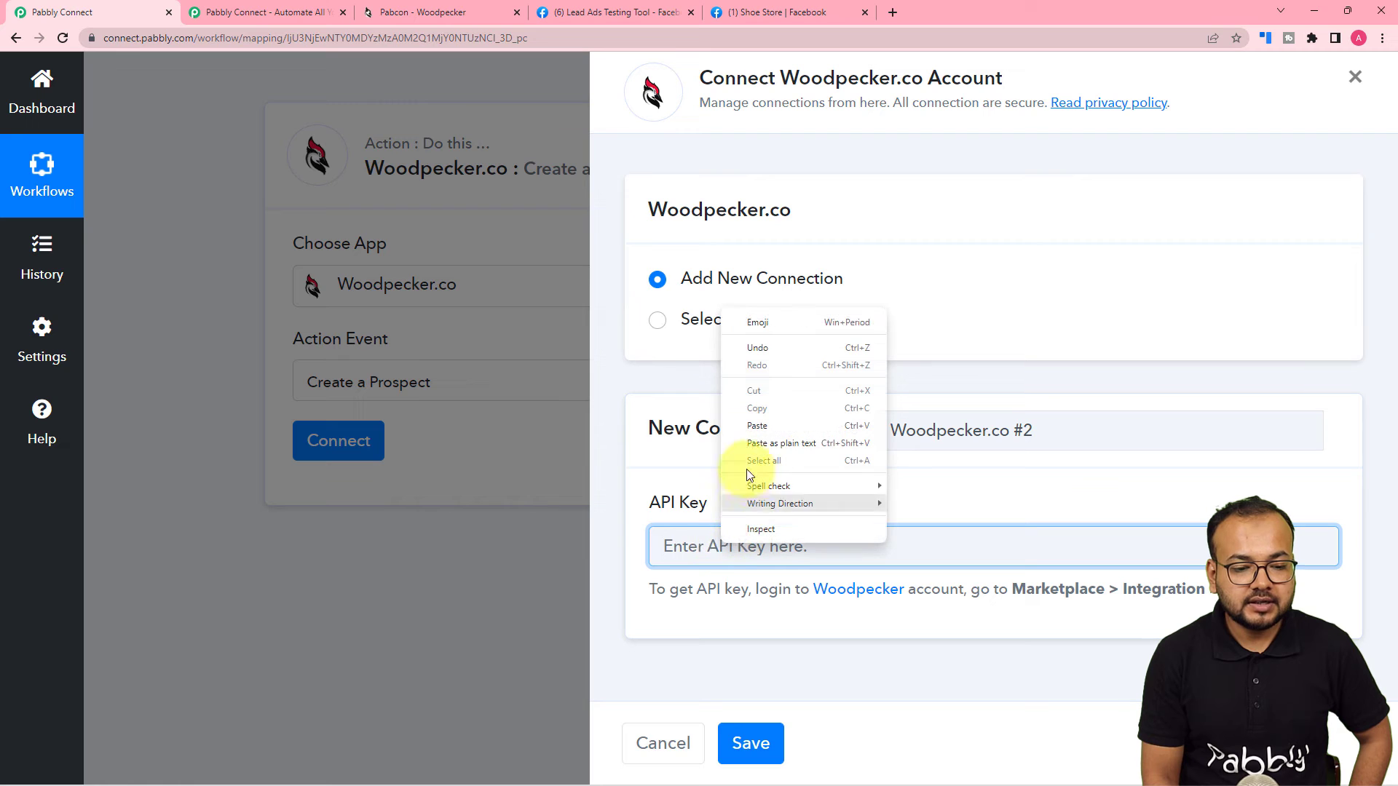
pyautogui.click(745, 442)
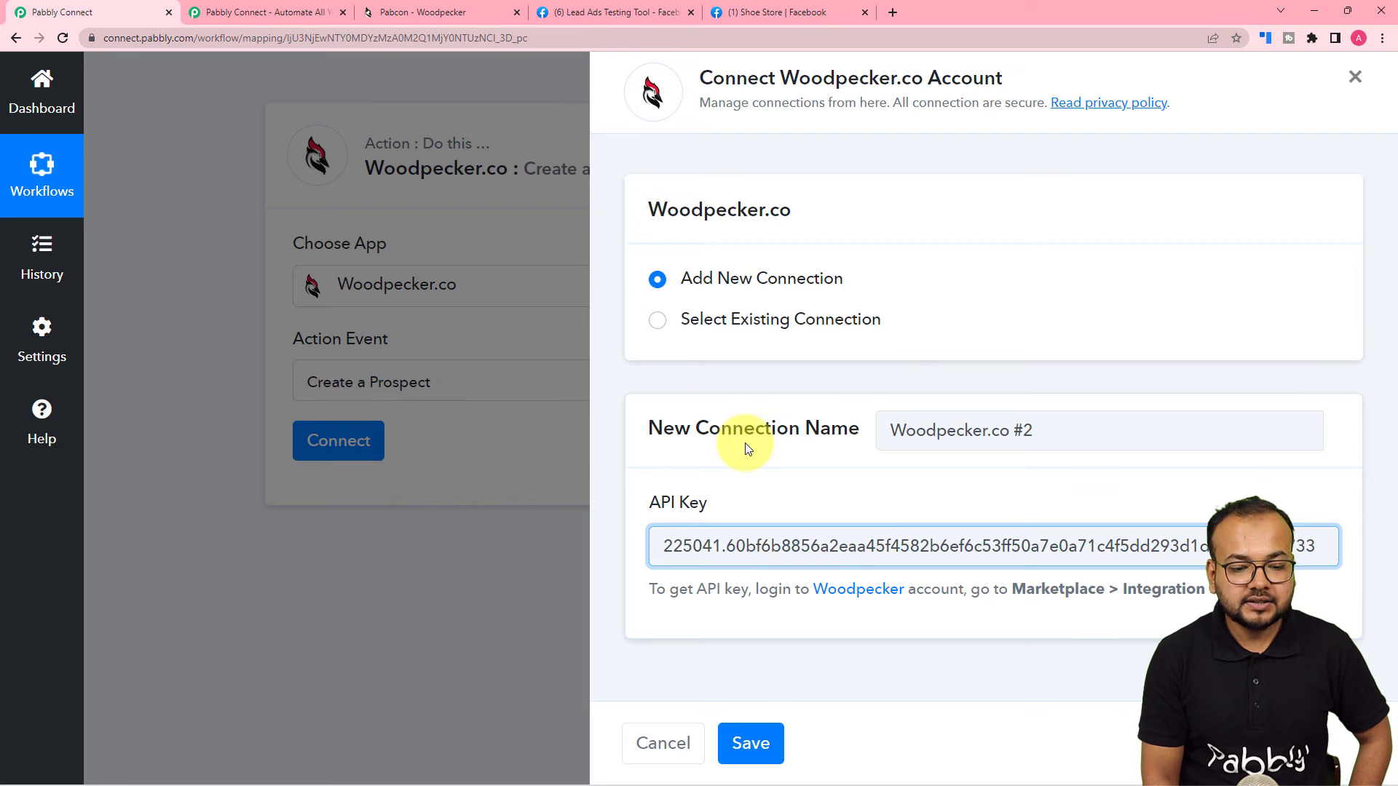
pyautogui.click(750, 741)
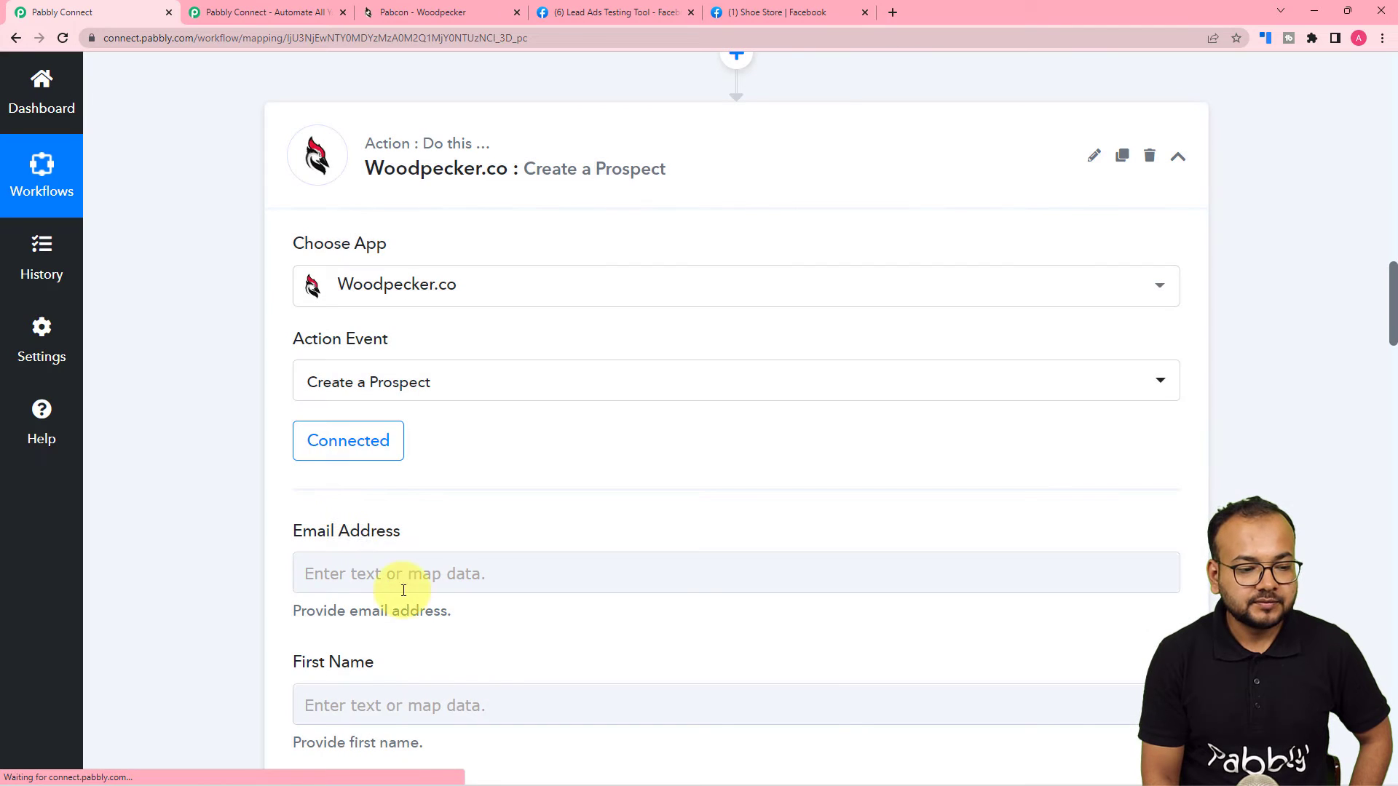
pyautogui.scroll(-4, 298, 489)
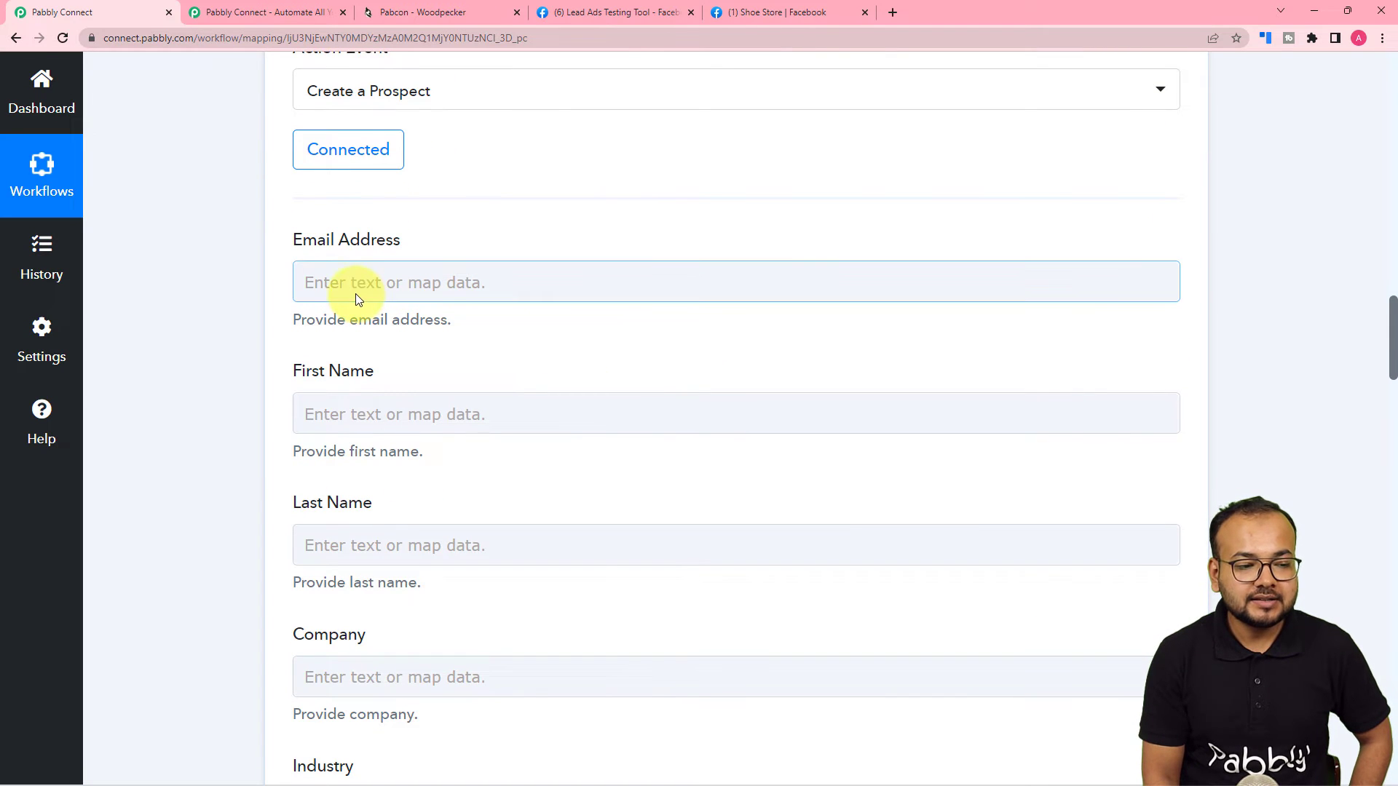
pyautogui.click(342, 413)
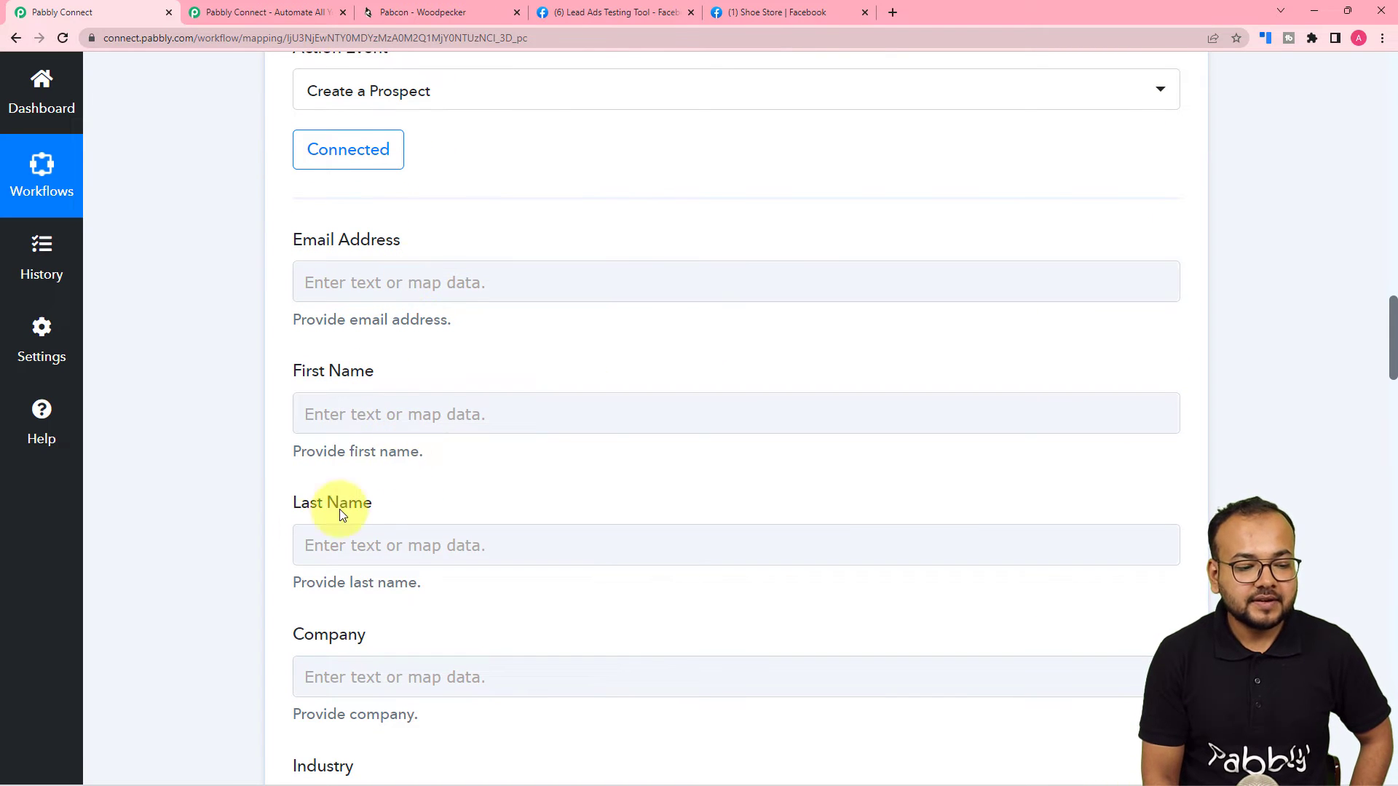
pyautogui.scroll(-2, 372, 533)
pyautogui.scroll(-5, 251, 489)
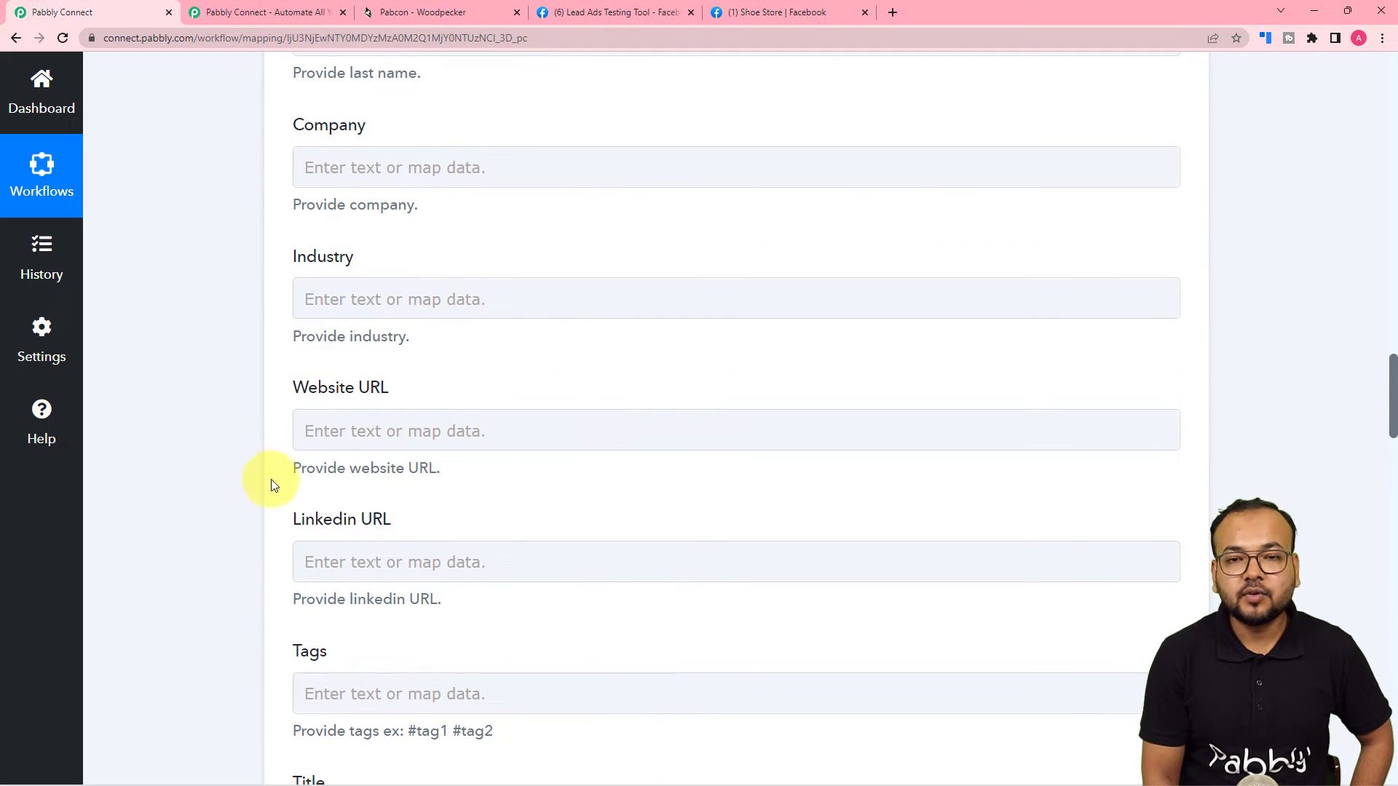
pyautogui.scroll(4, 447, 543)
pyautogui.scroll(16, 447, 539)
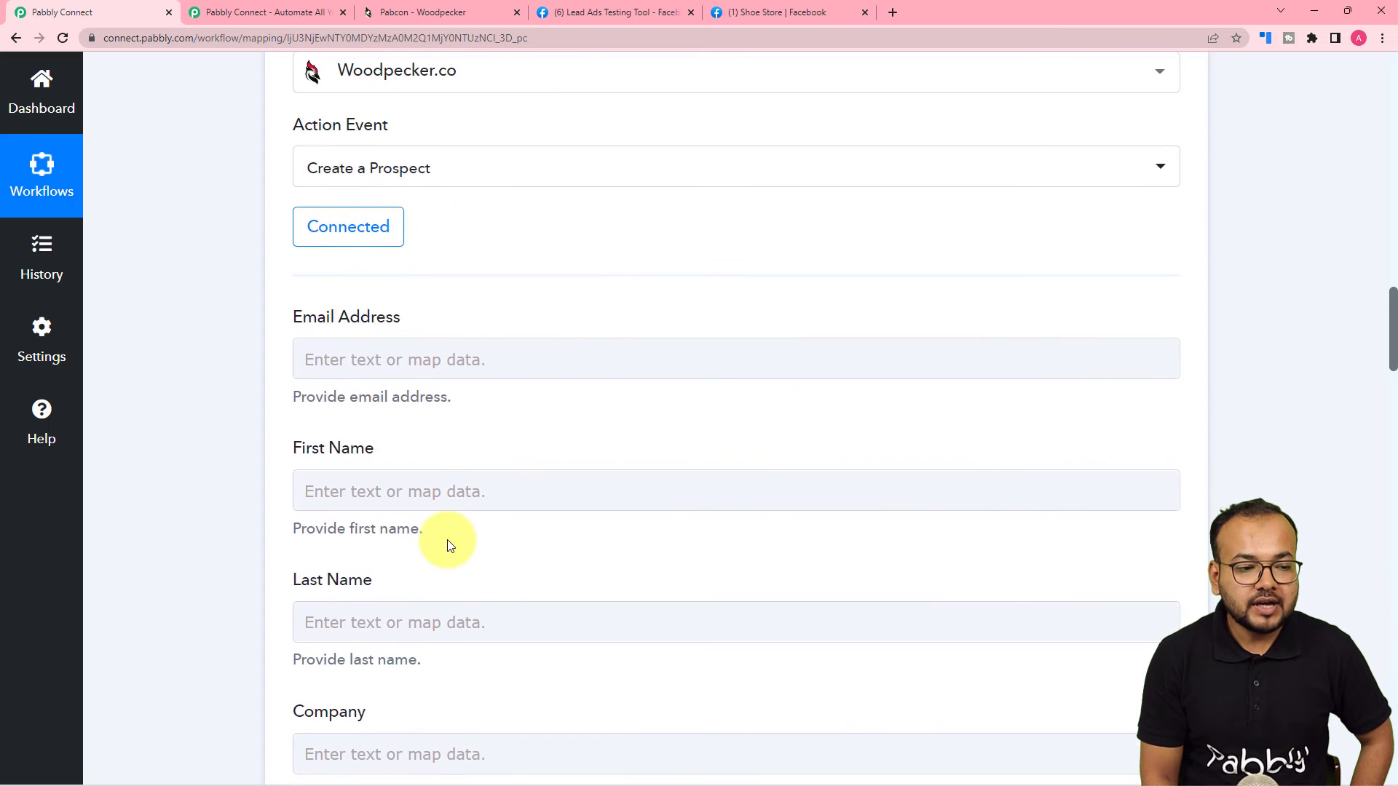
pyautogui.scroll(8, 447, 540)
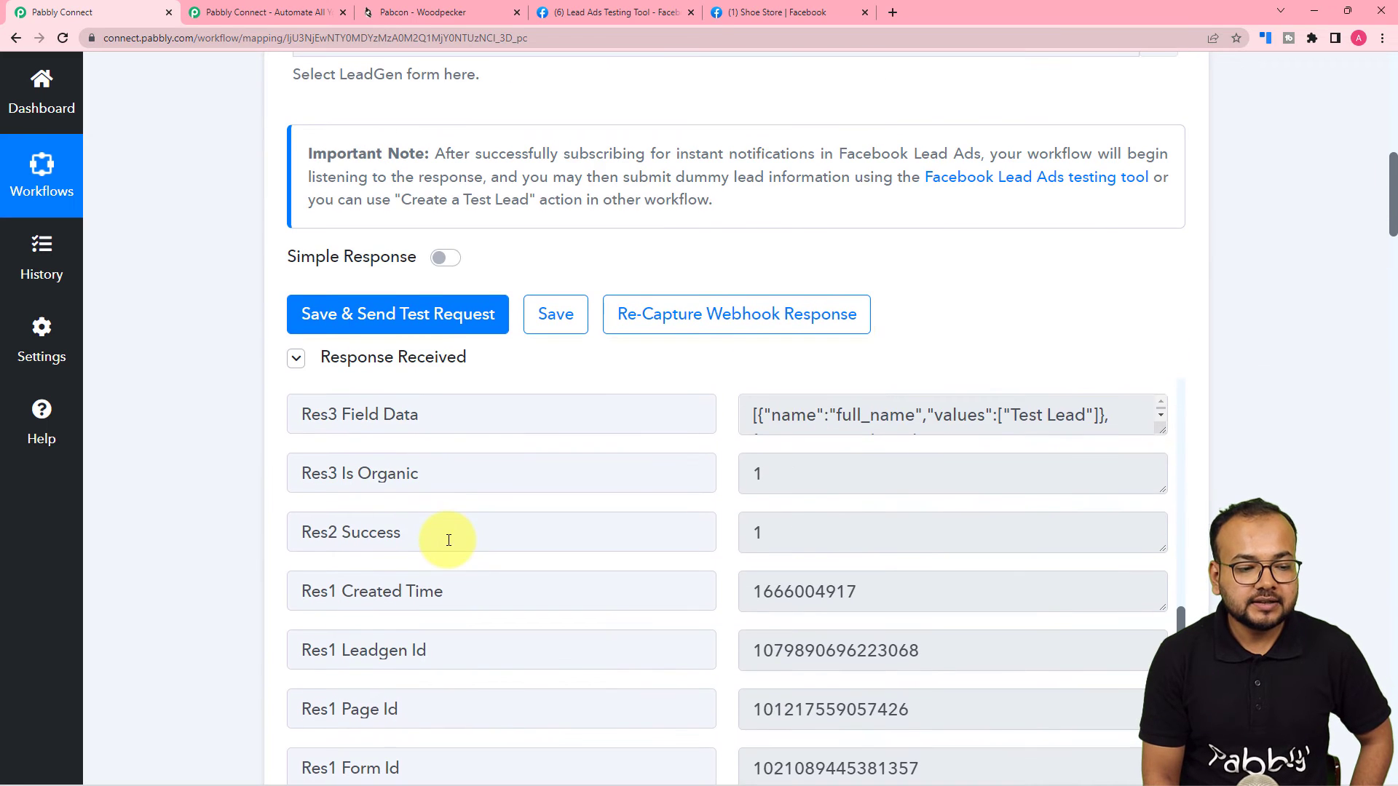
pyautogui.scroll(-3, 244, 533)
pyautogui.scroll(-15, 244, 533)
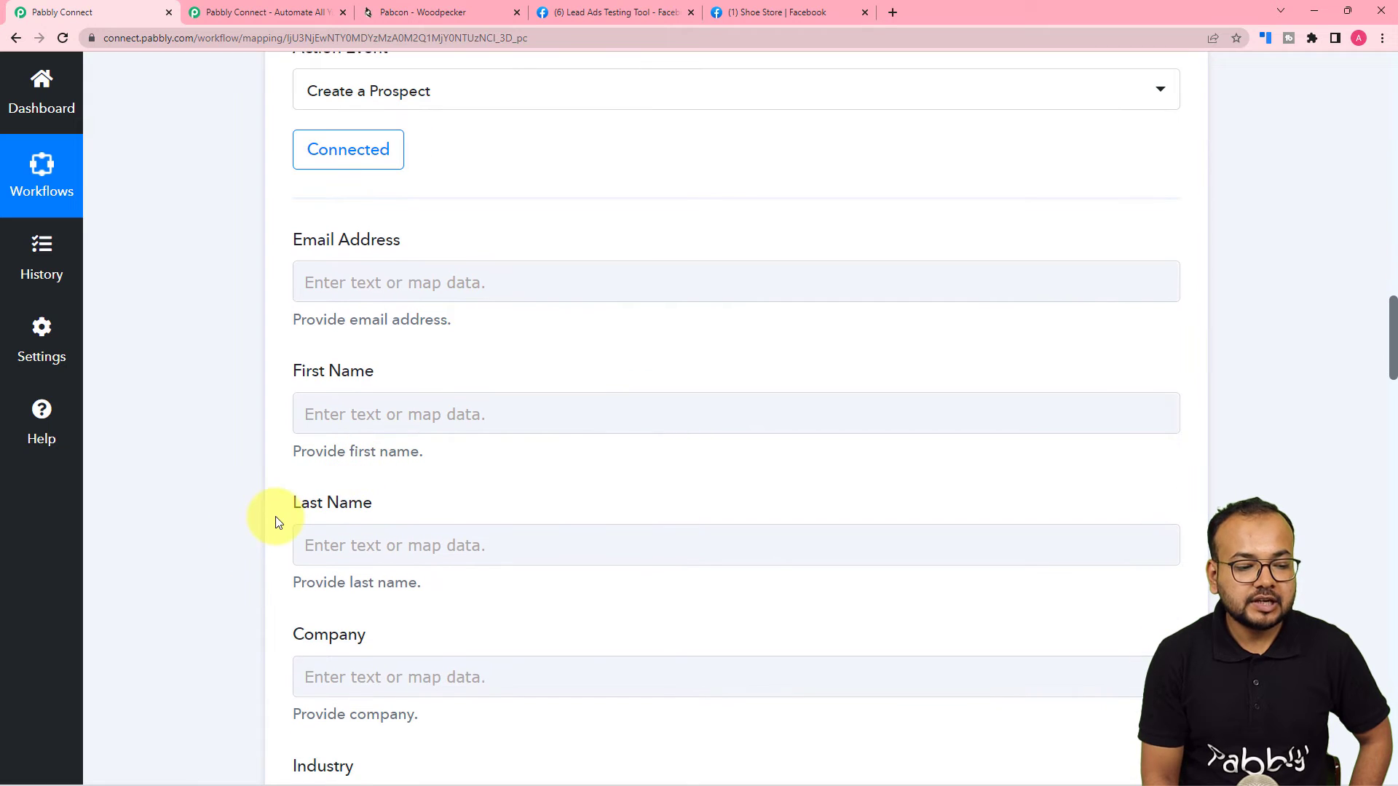
pyautogui.scroll(2, 719, 508)
pyautogui.scroll(10, 719, 508)
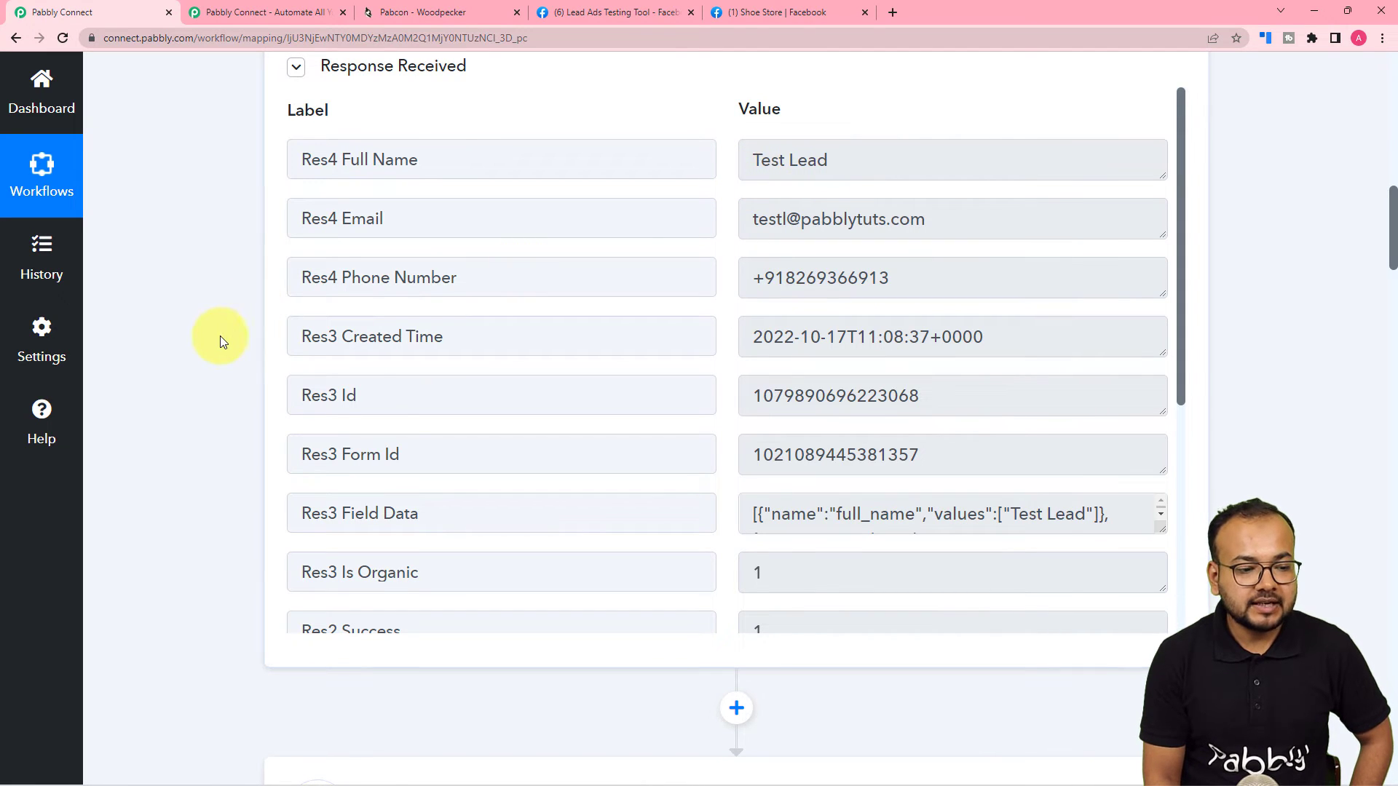
pyautogui.scroll(-4, 219, 338)
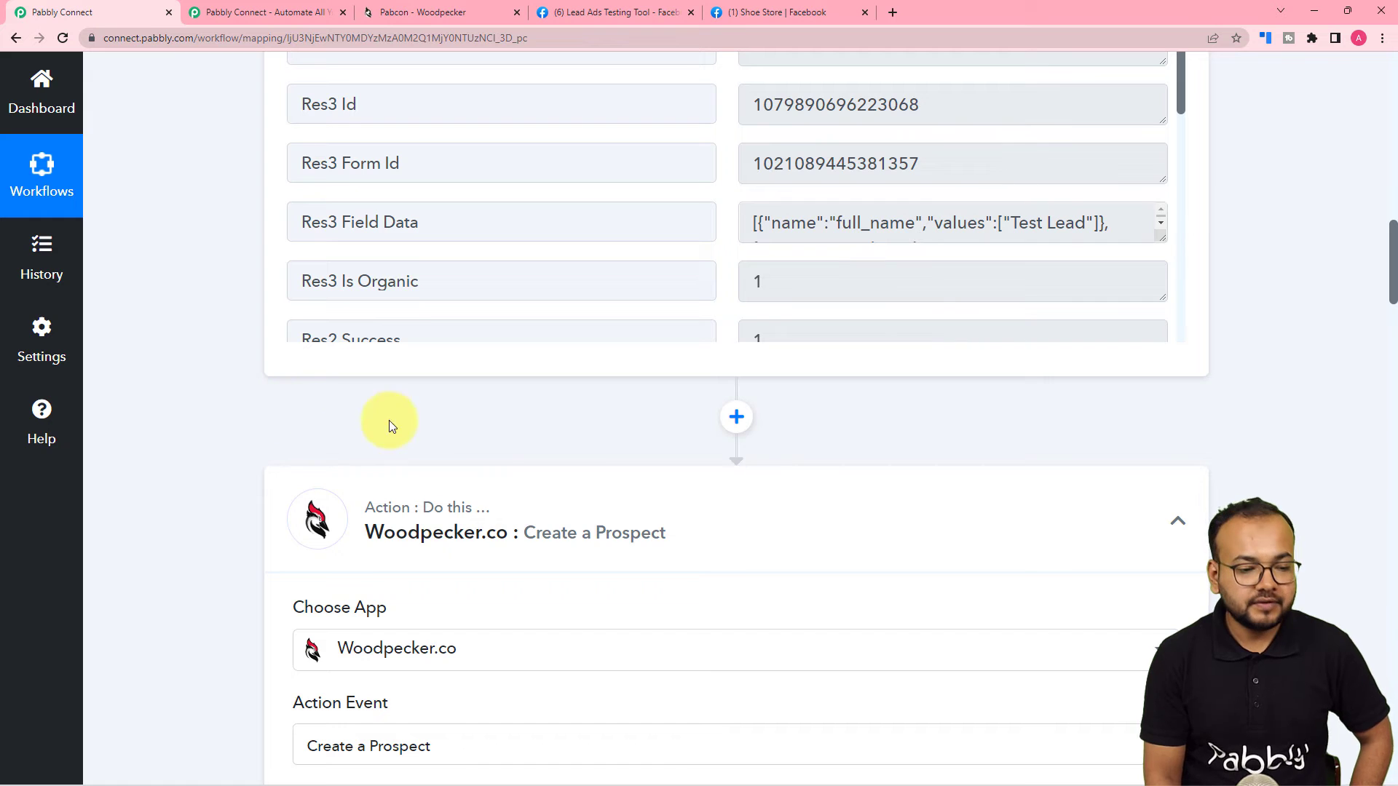
# Insert a Text Formatter by Pabbly step with the Split Text action before Woodpecker.co and connect it.
pyautogui.click(735, 419)
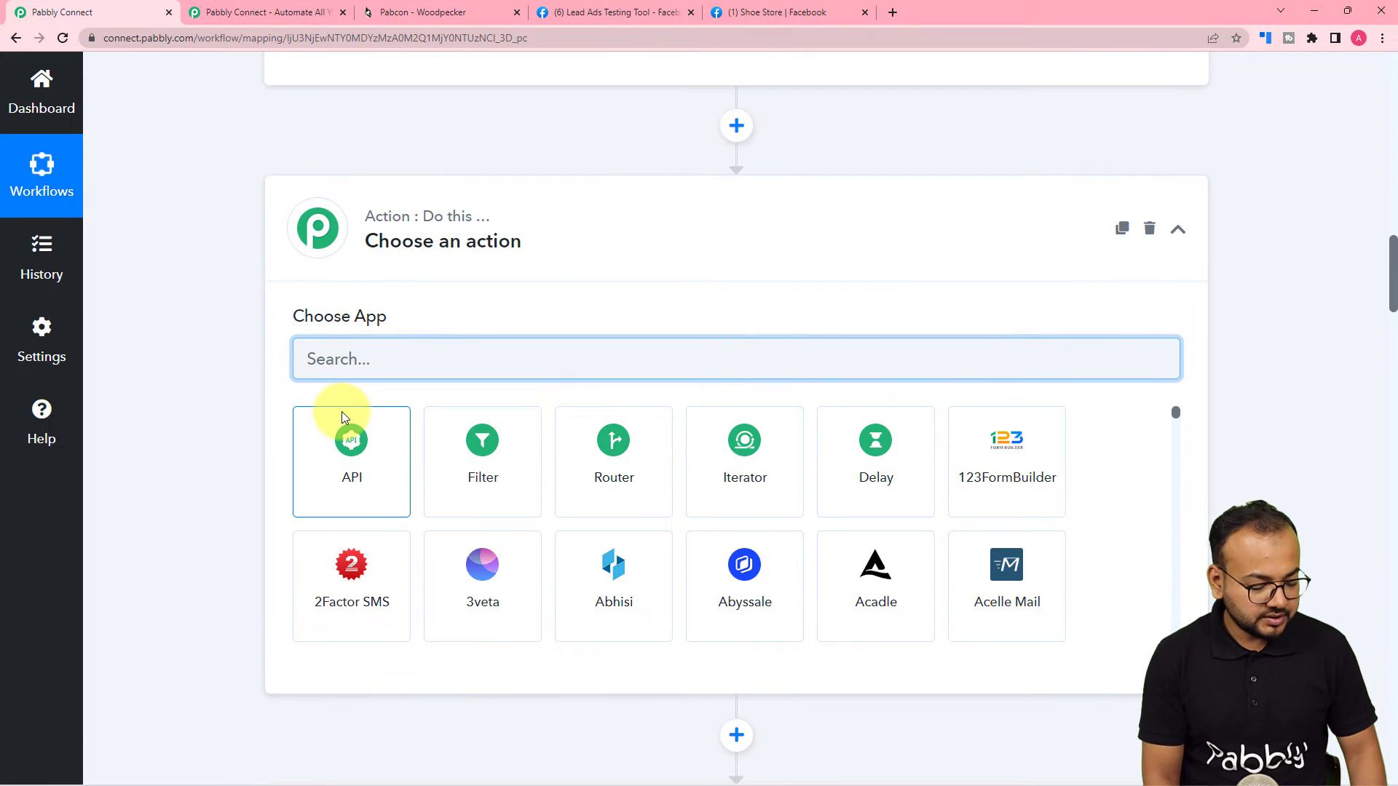
pyautogui.write('text')
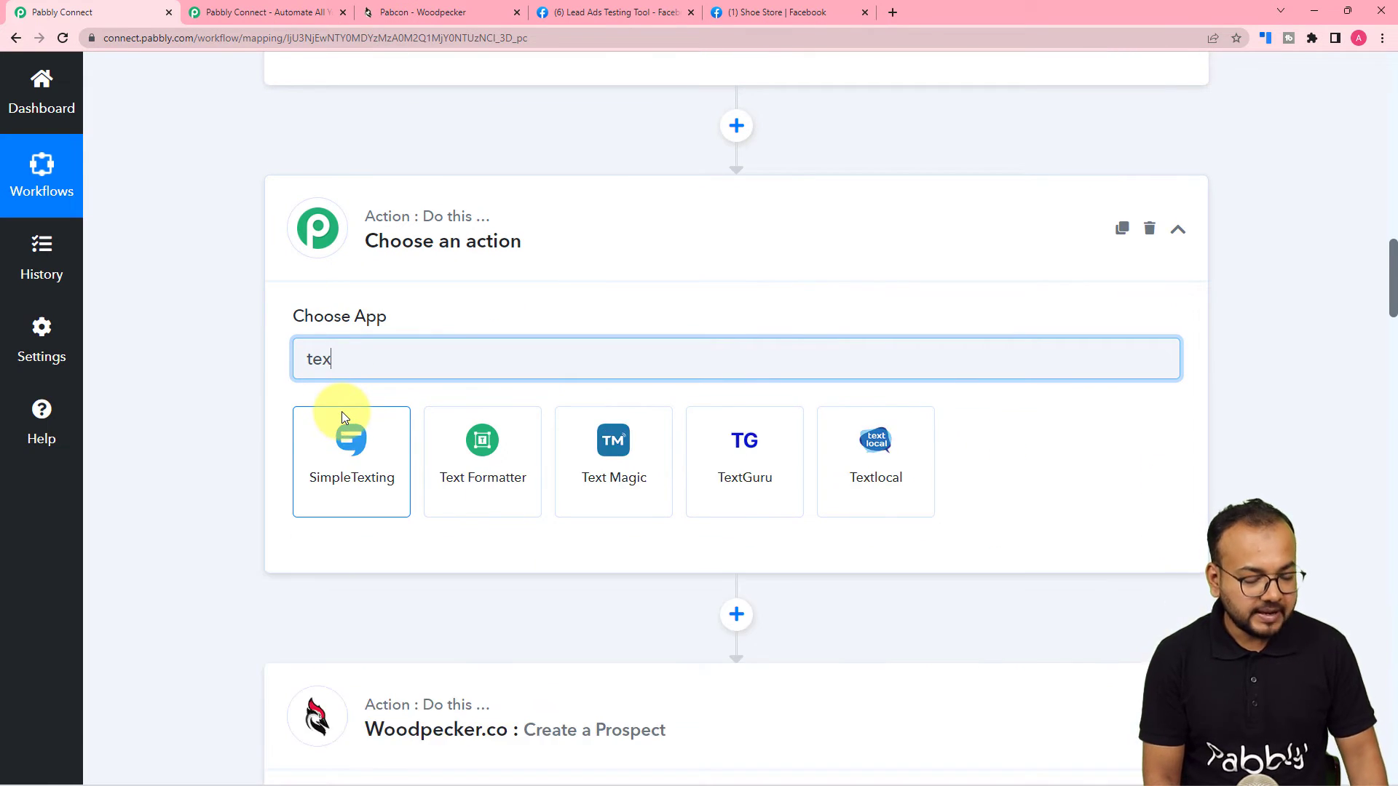
pyautogui.click(486, 482)
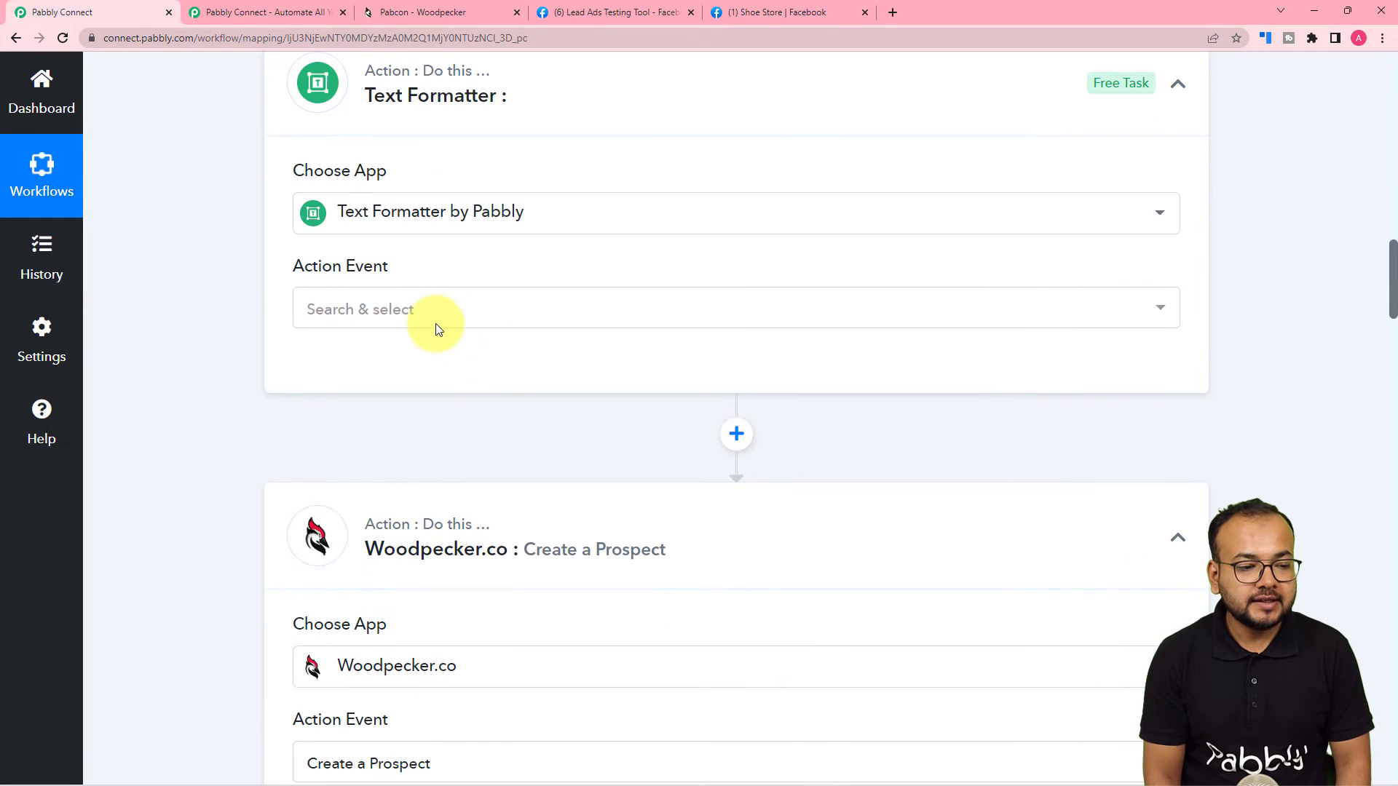
pyautogui.click(436, 319)
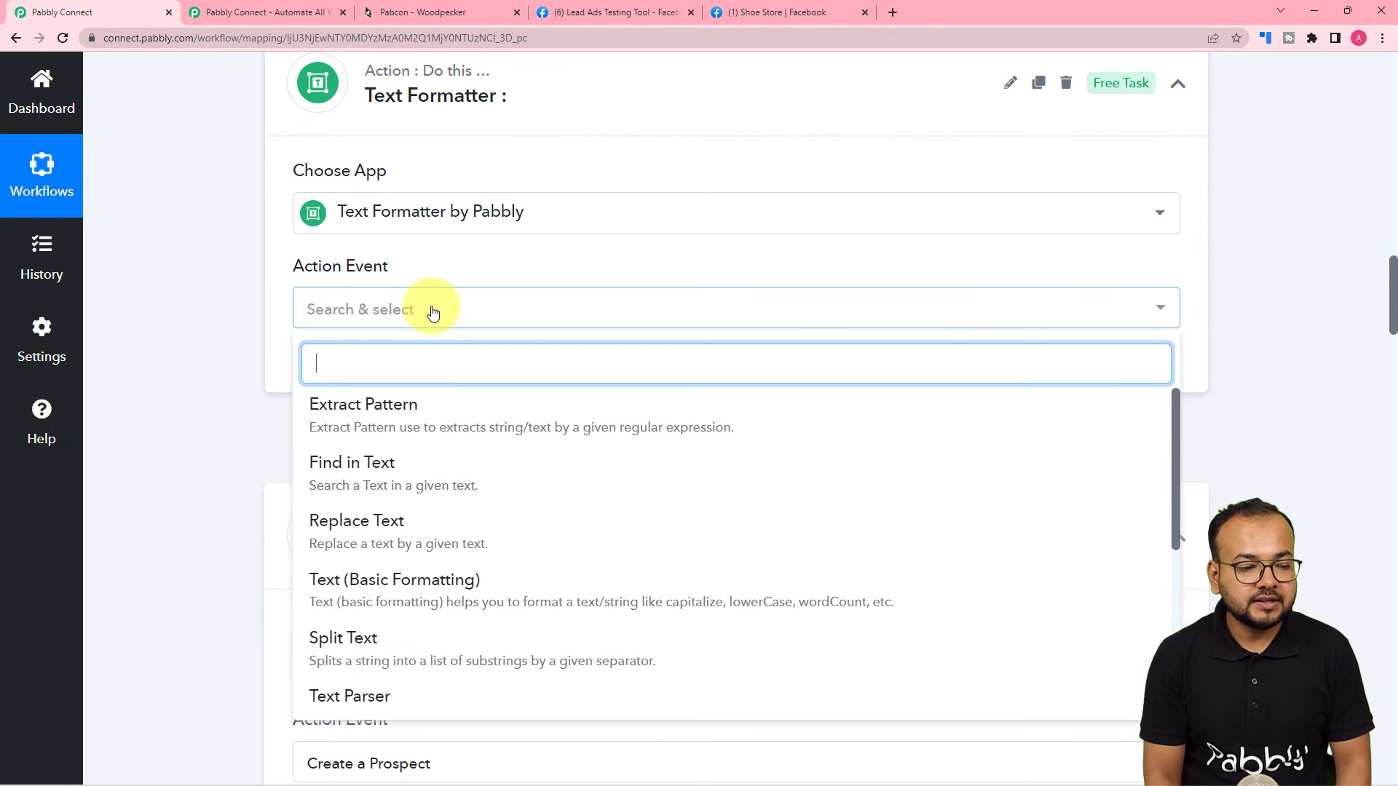
pyautogui.click(368, 642)
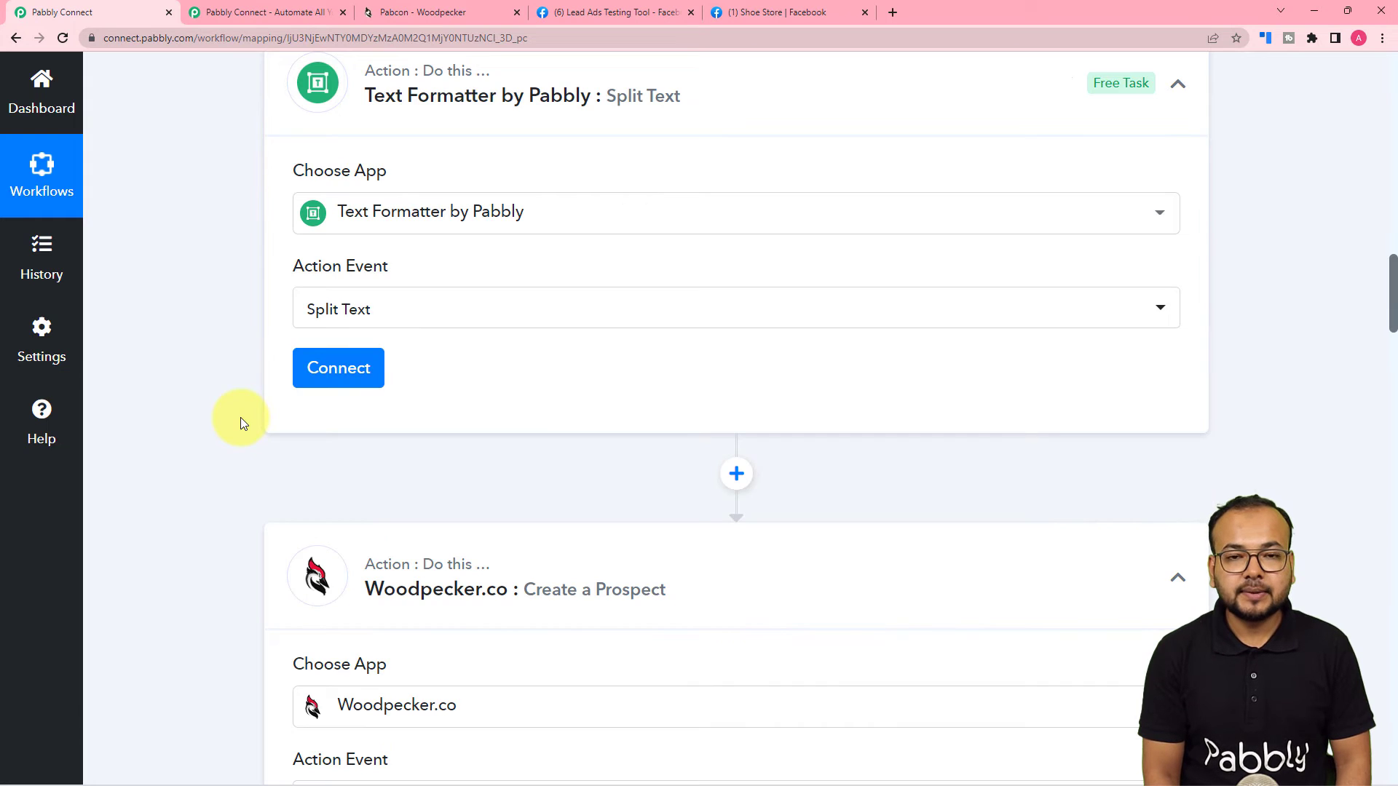
pyautogui.click(307, 379)
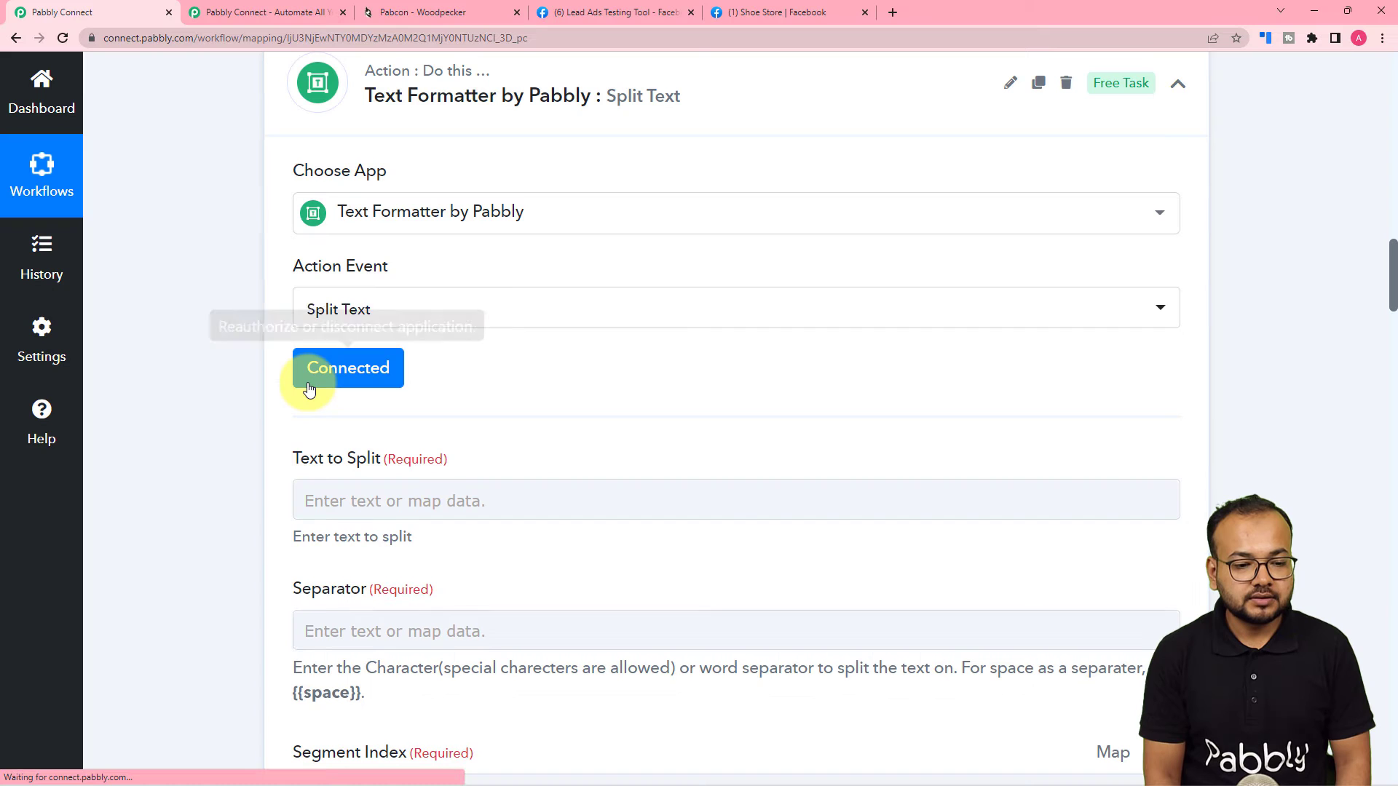
# Map the Facebook lead's Full Name into the Text to Split field.
pyautogui.scroll(-4, 255, 448)
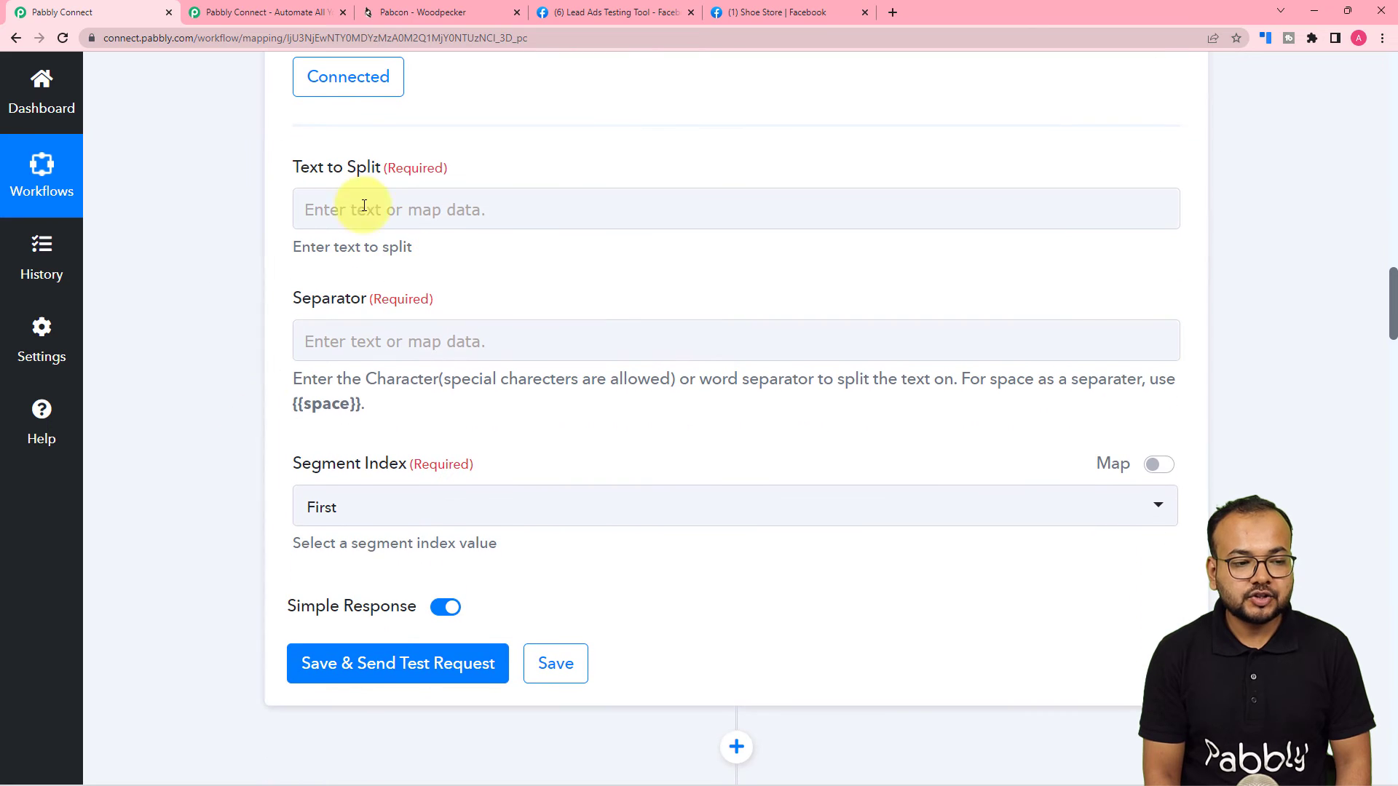
pyautogui.click(369, 336)
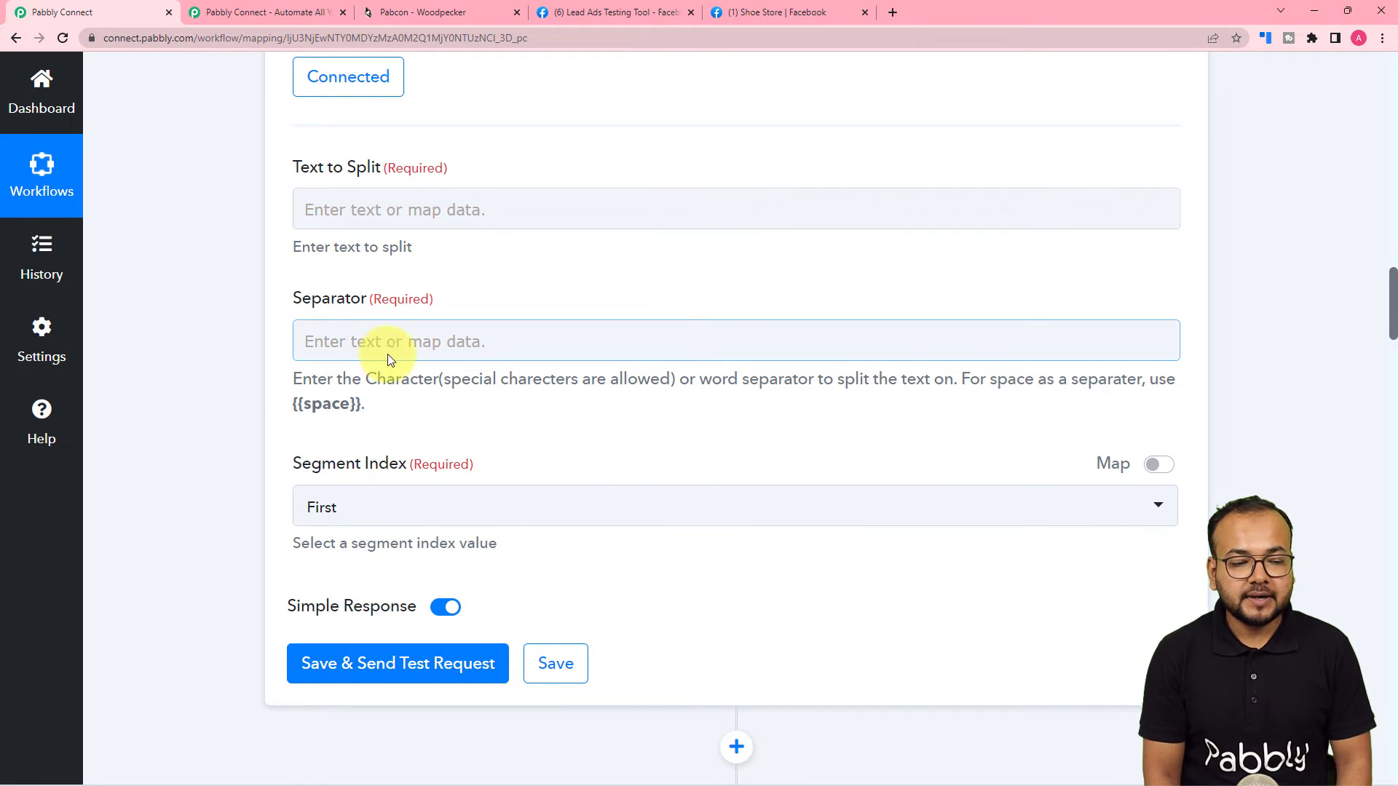
pyautogui.click(475, 210)
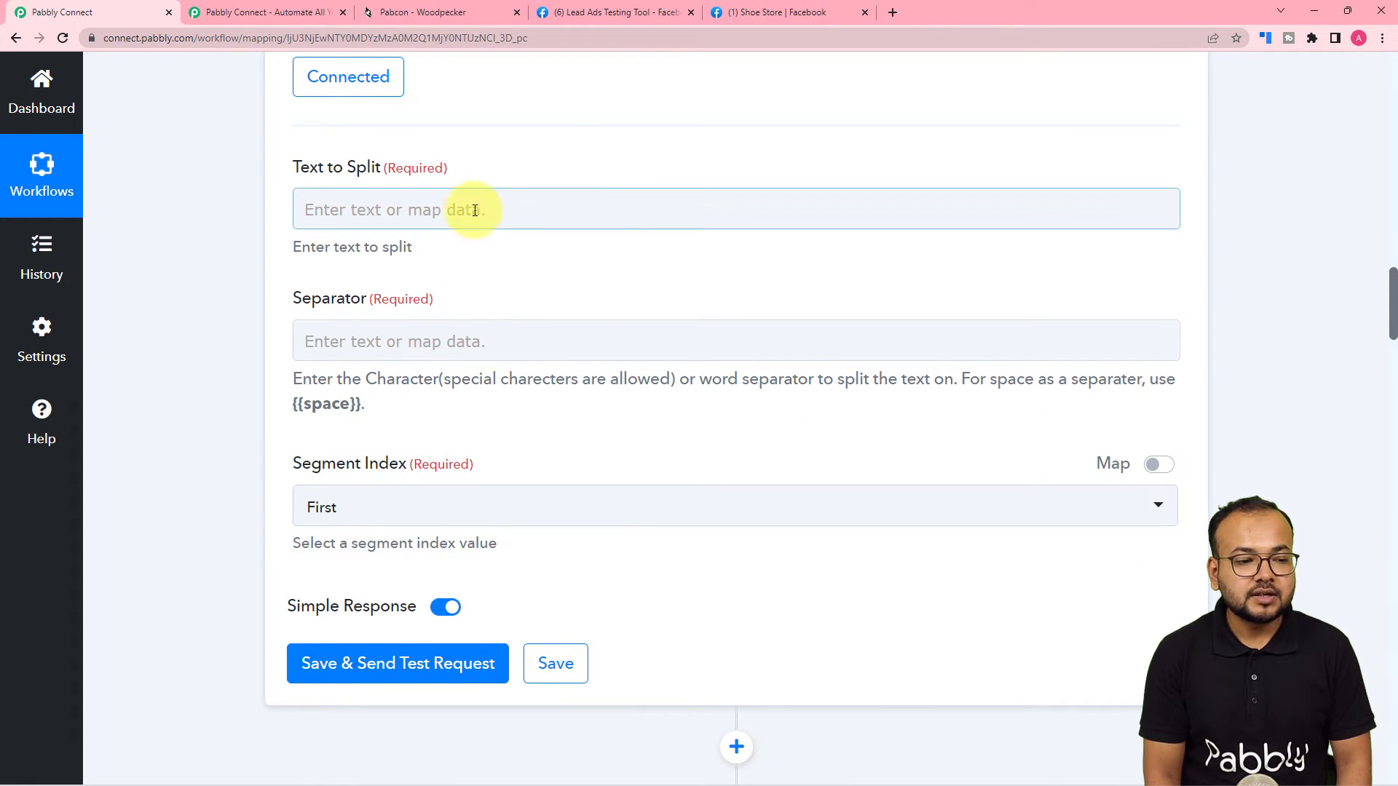
pyautogui.click(456, 213)
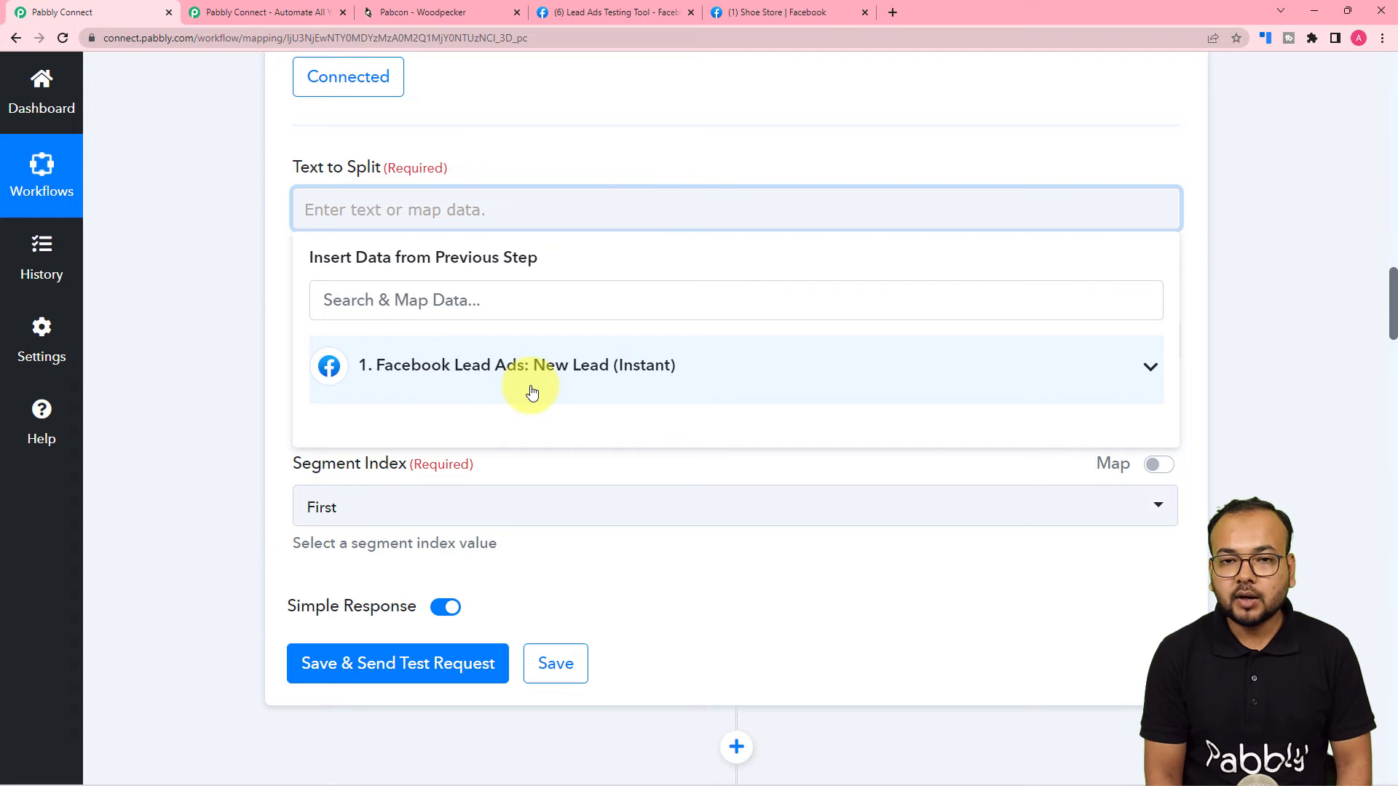
pyautogui.click(470, 392)
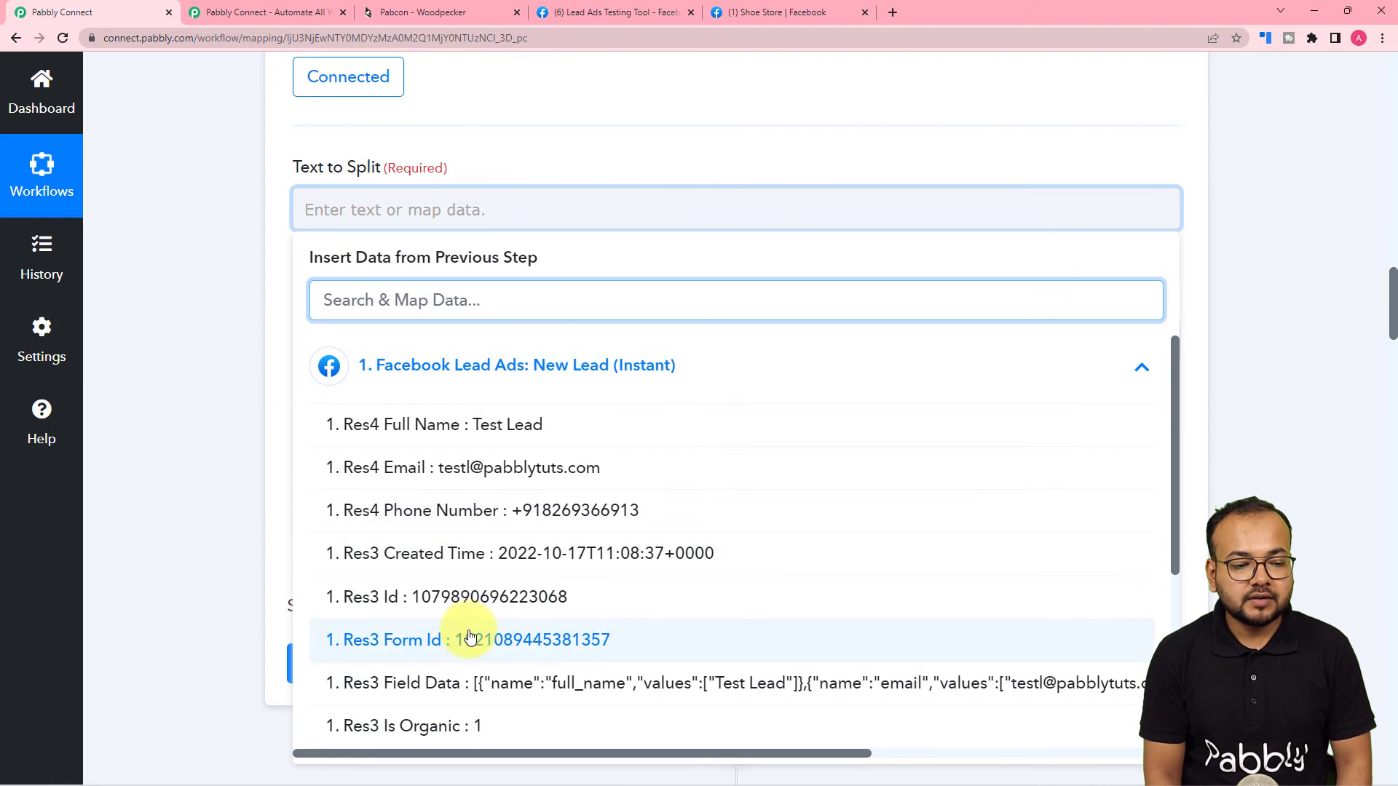
pyautogui.click(510, 428)
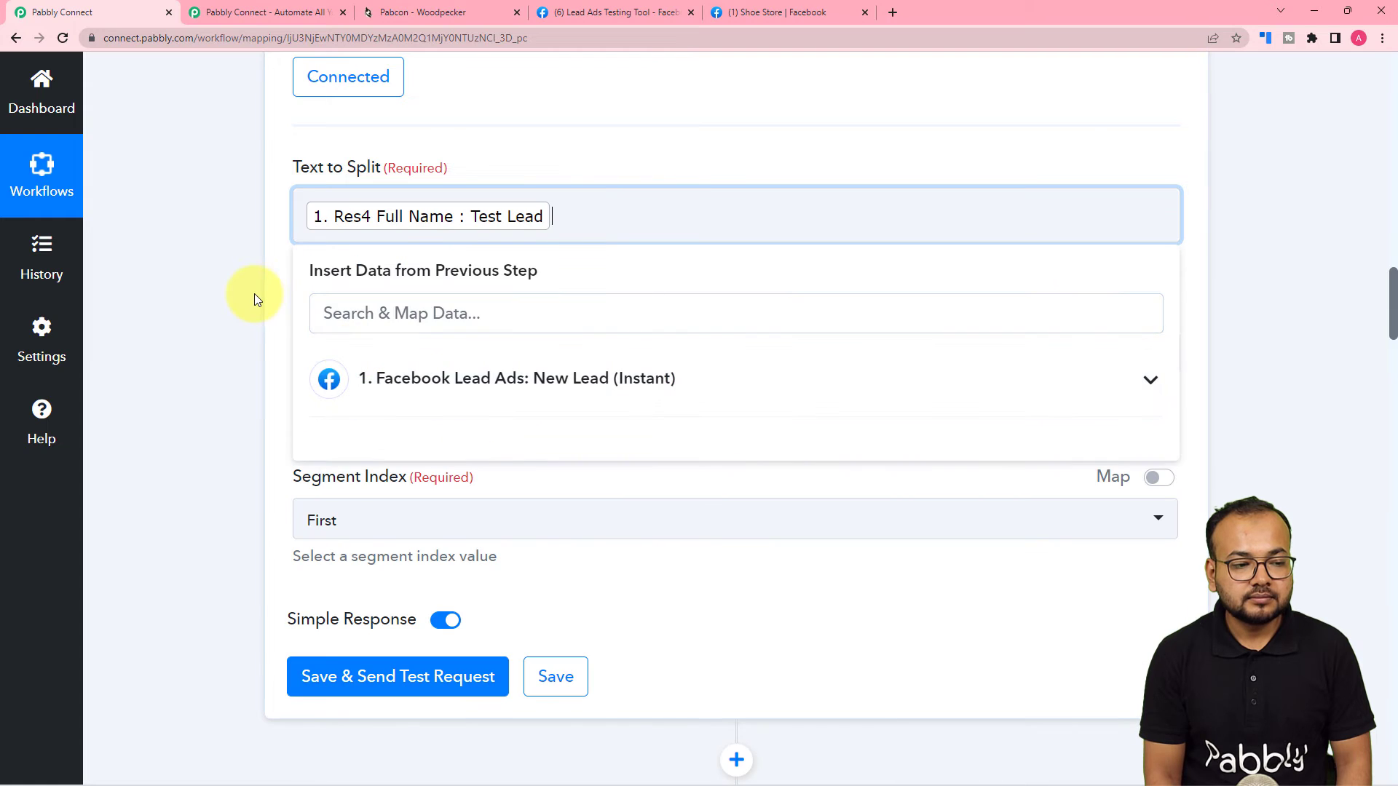
pyautogui.click(255, 294)
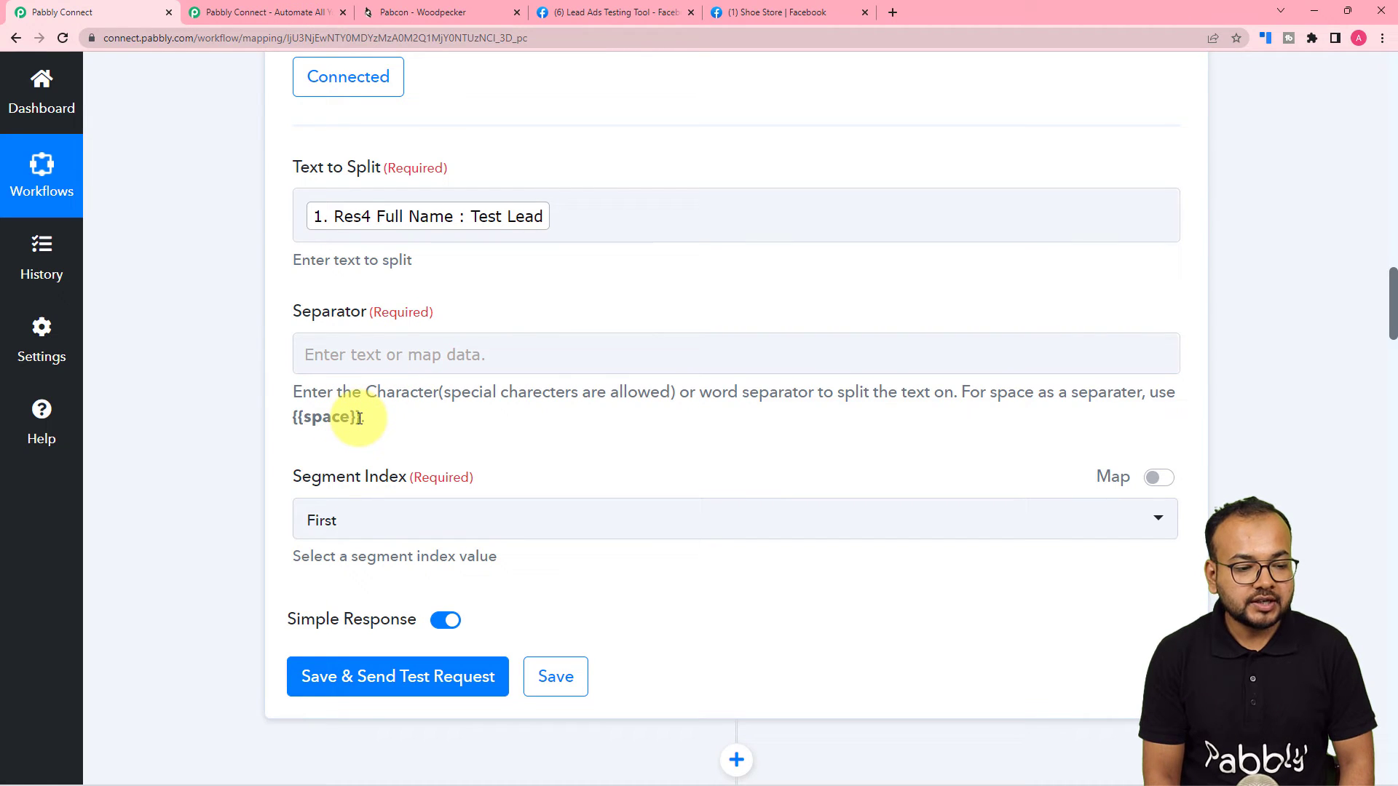
# Copy the {{space}} placeholder from the help text into the Separator field.
pyautogui.moveTo(357, 418); pyautogui.dragTo(318, 420)
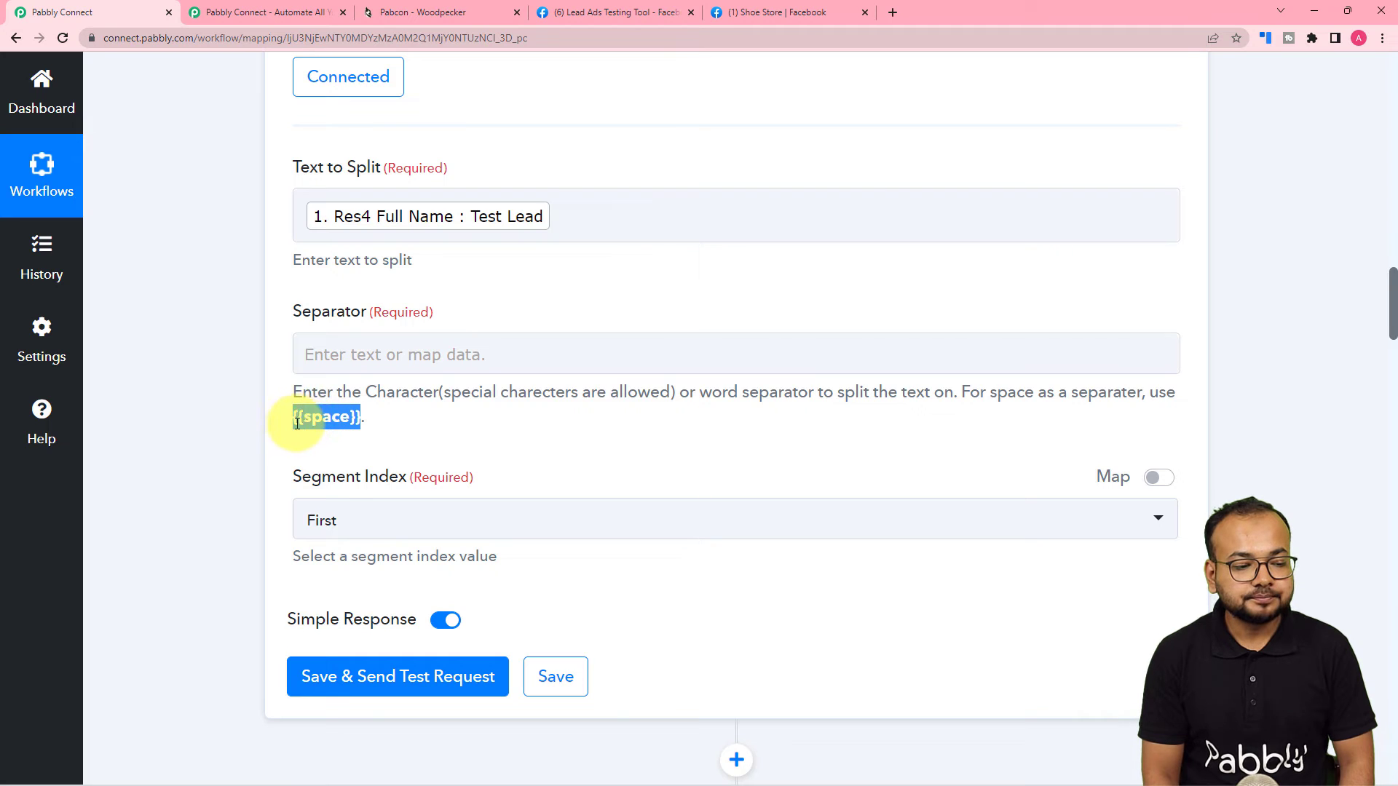
pyautogui.rightClick(297, 422)
pyautogui.click(325, 440)
pyautogui.rightClick(323, 352)
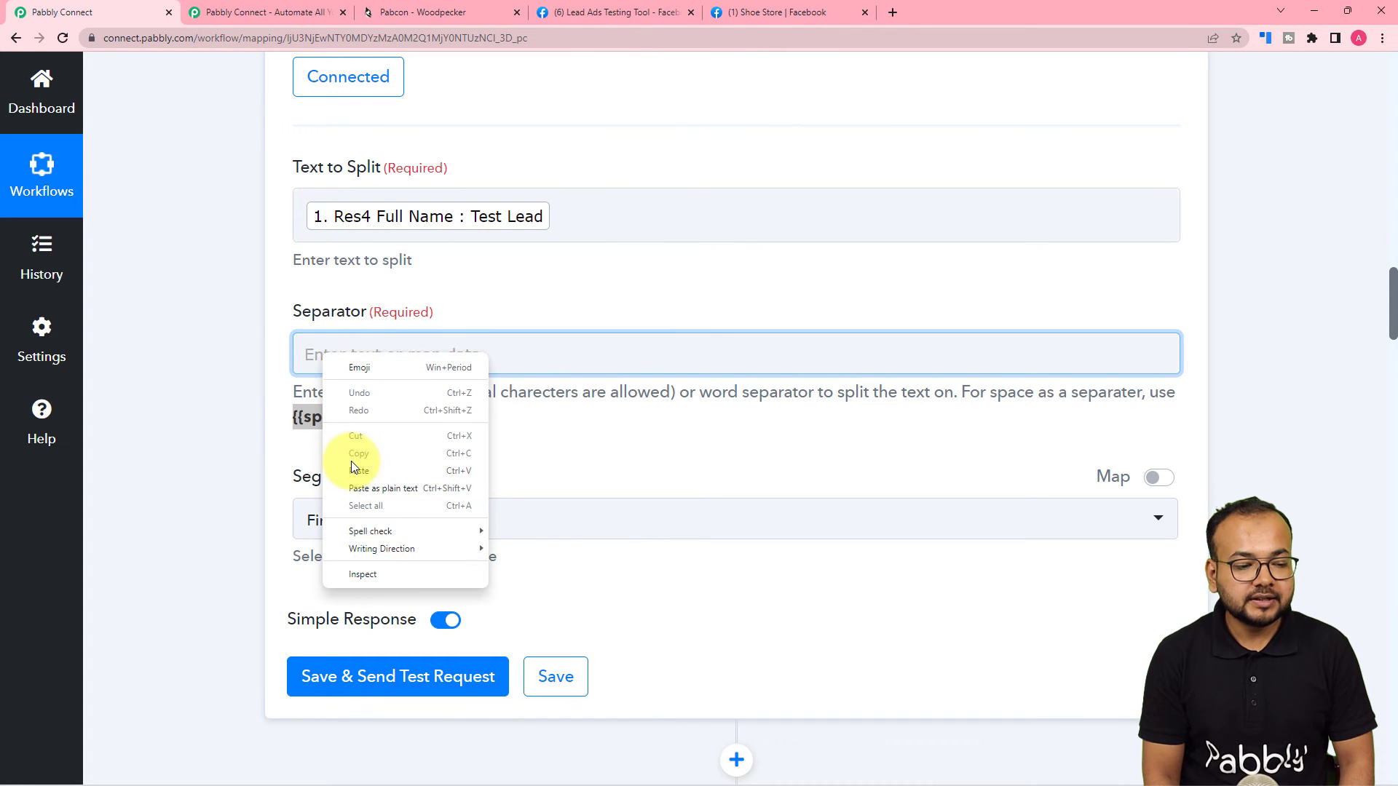
pyautogui.click(353, 469)
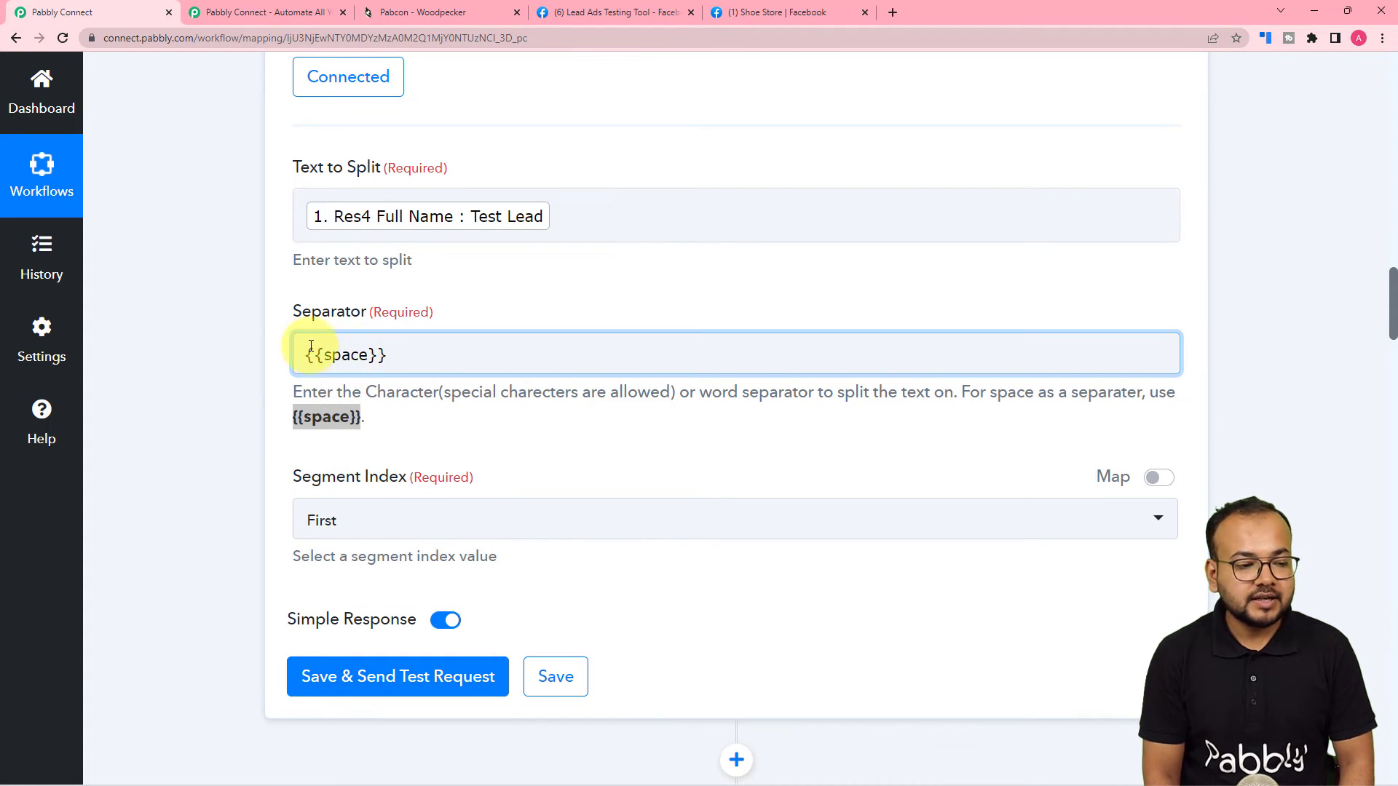
# Set Segment Index to All, then save and send a test request.
pyautogui.scroll(-2, 399, 406)
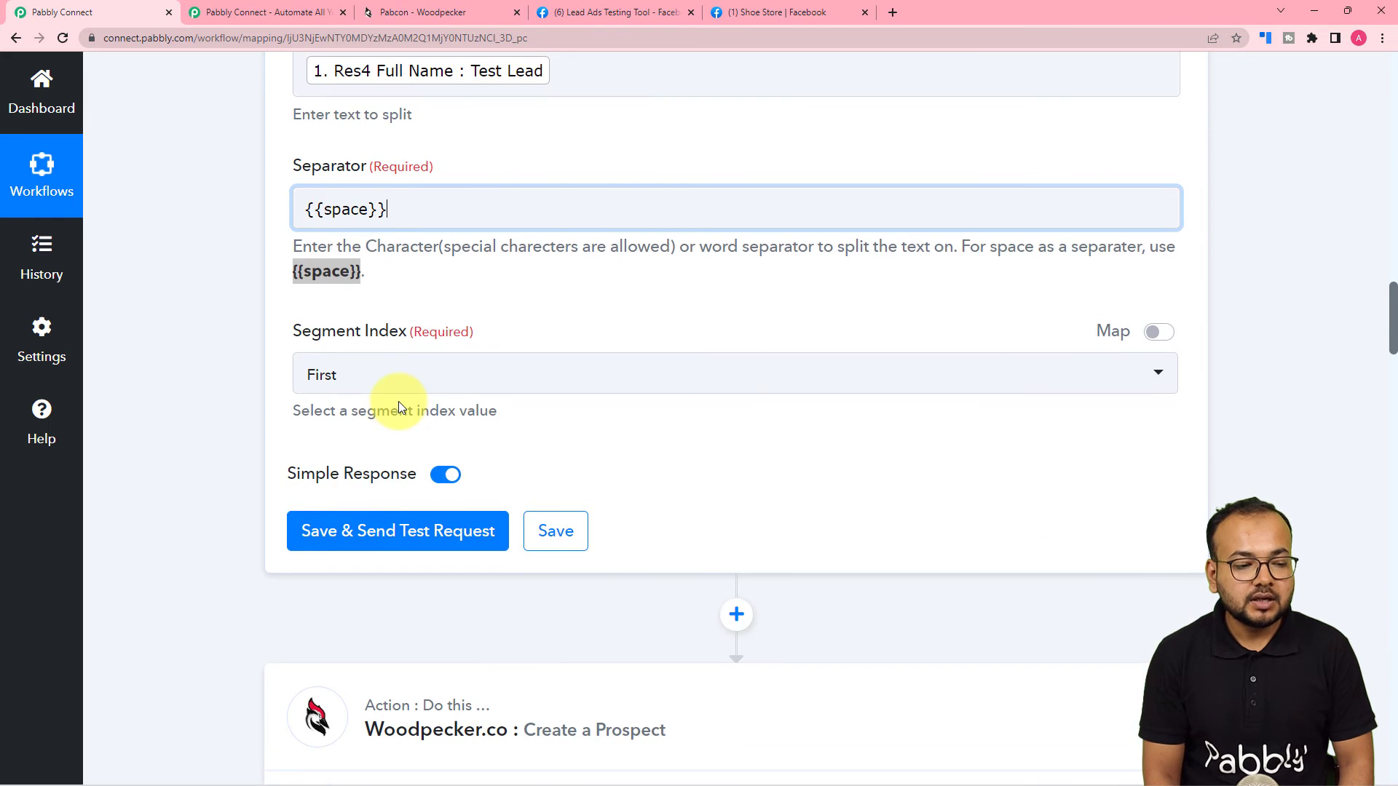
pyautogui.click(378, 373)
pyautogui.click(316, 477)
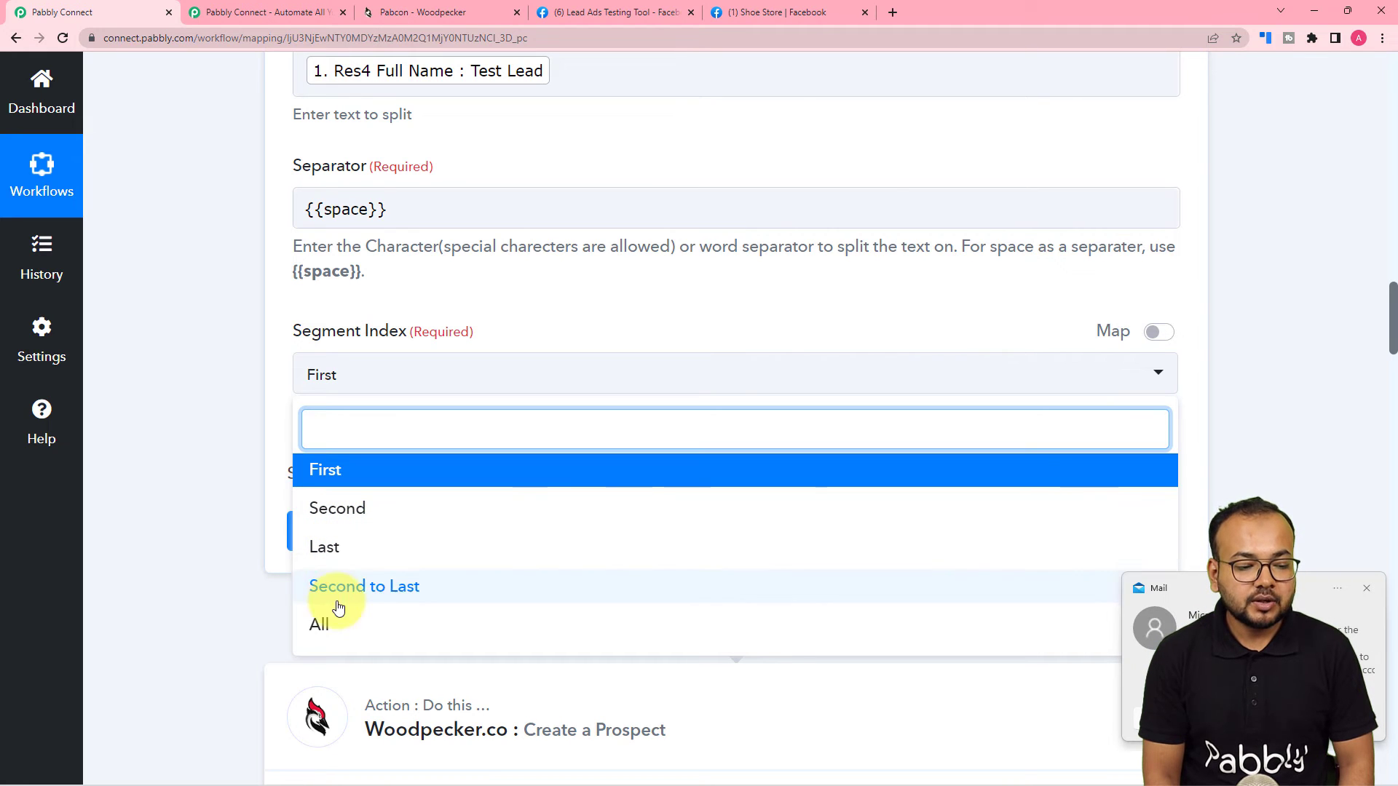
pyautogui.click(1367, 590)
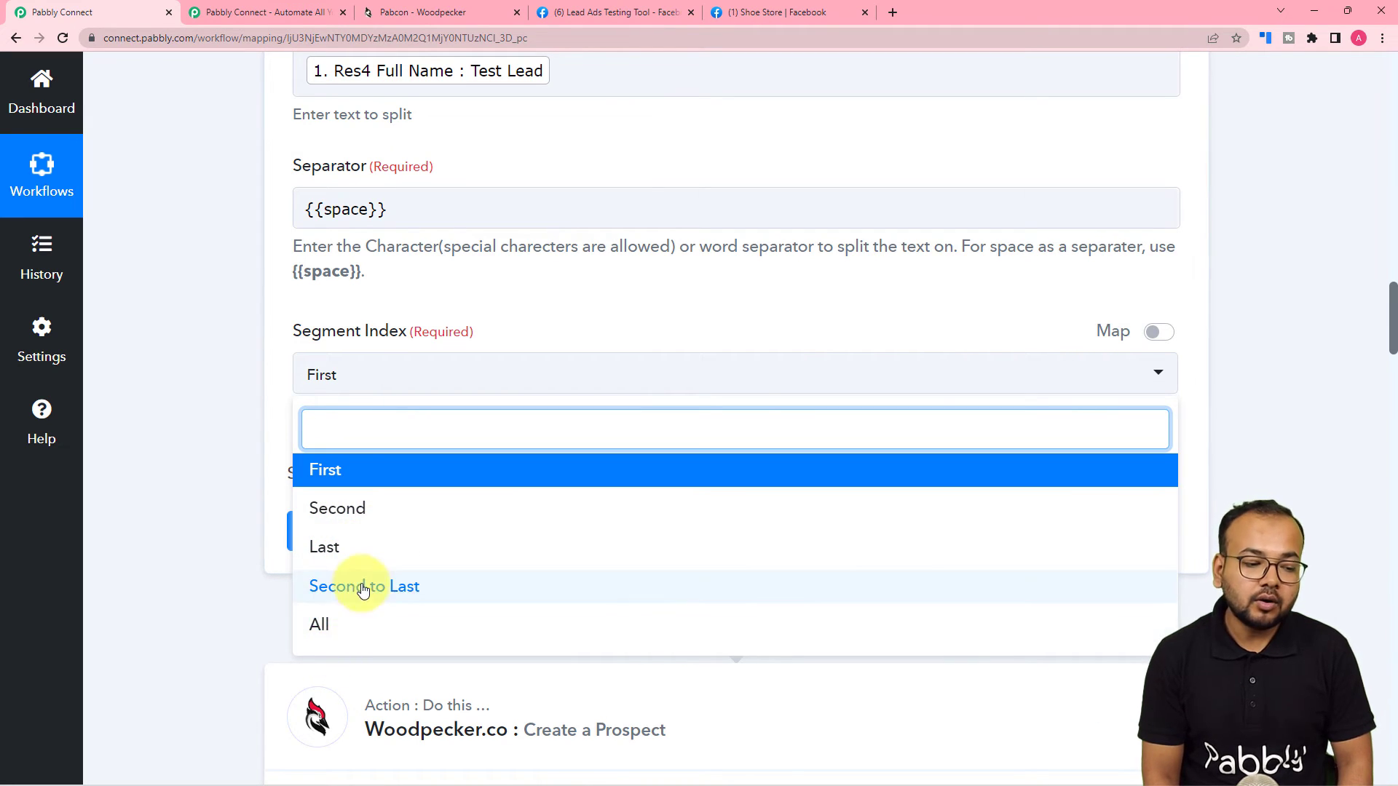
pyautogui.click(343, 630)
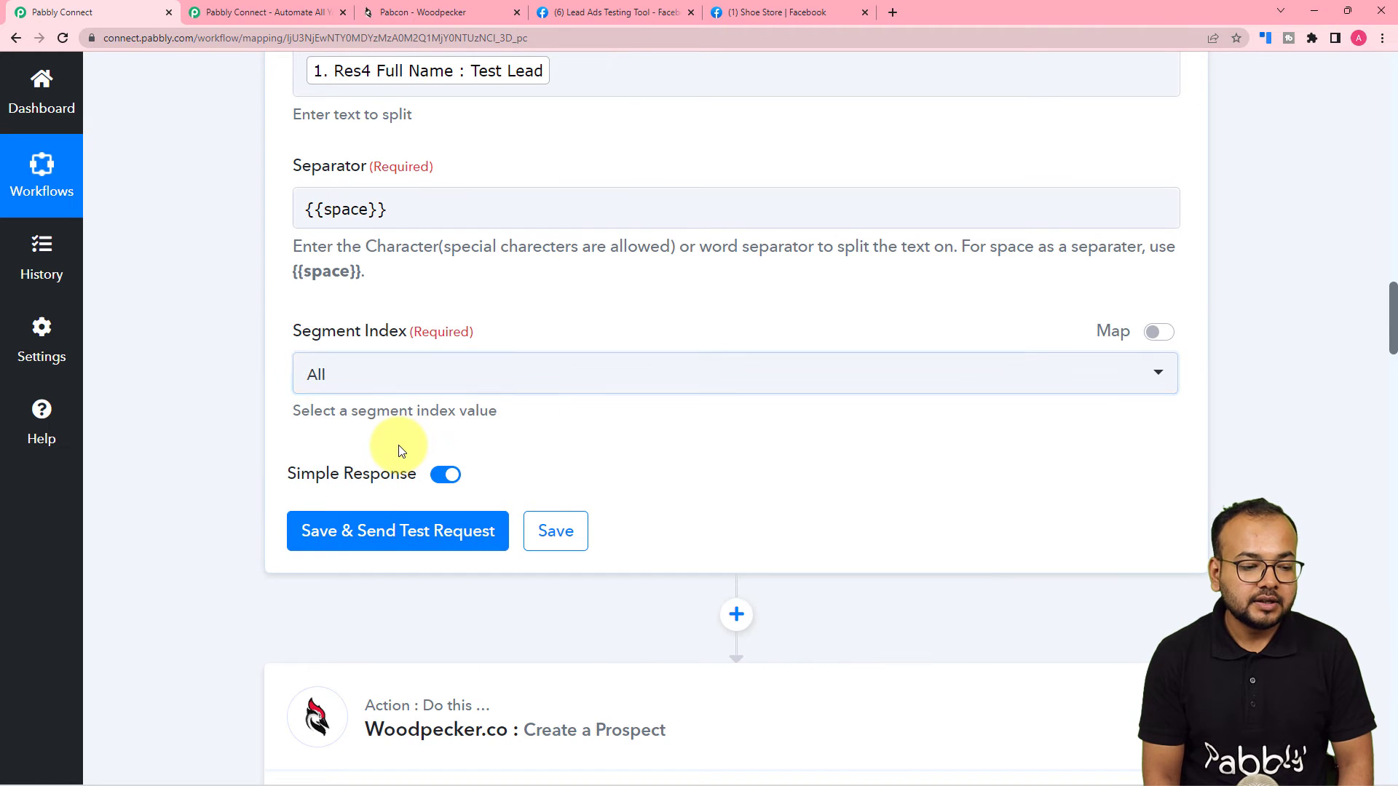
pyautogui.click(370, 531)
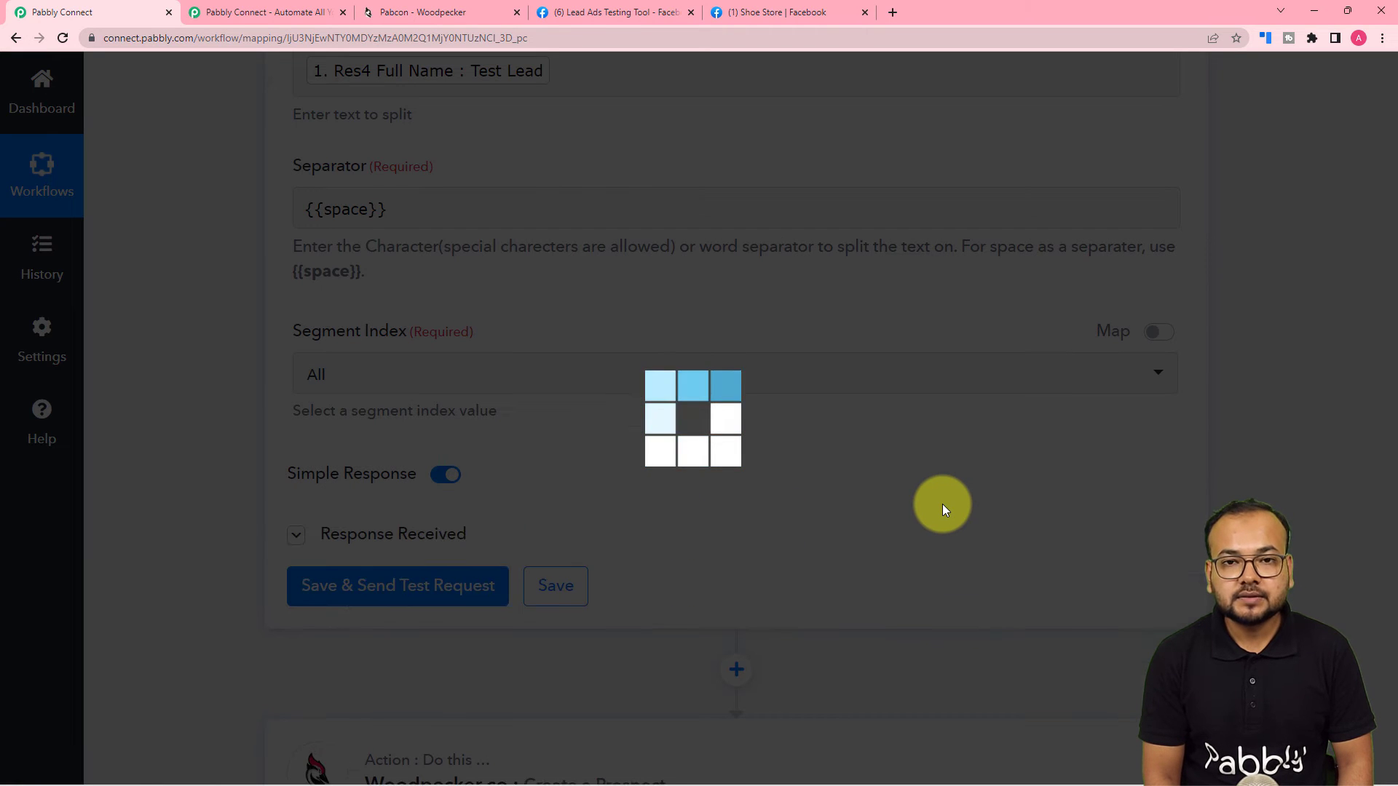
# Review the Split Text results (Result 0 'Test', Result 1 'Lead') and check Woodpecker's empty Email Address field.
pyautogui.scroll(-3, 942, 504)
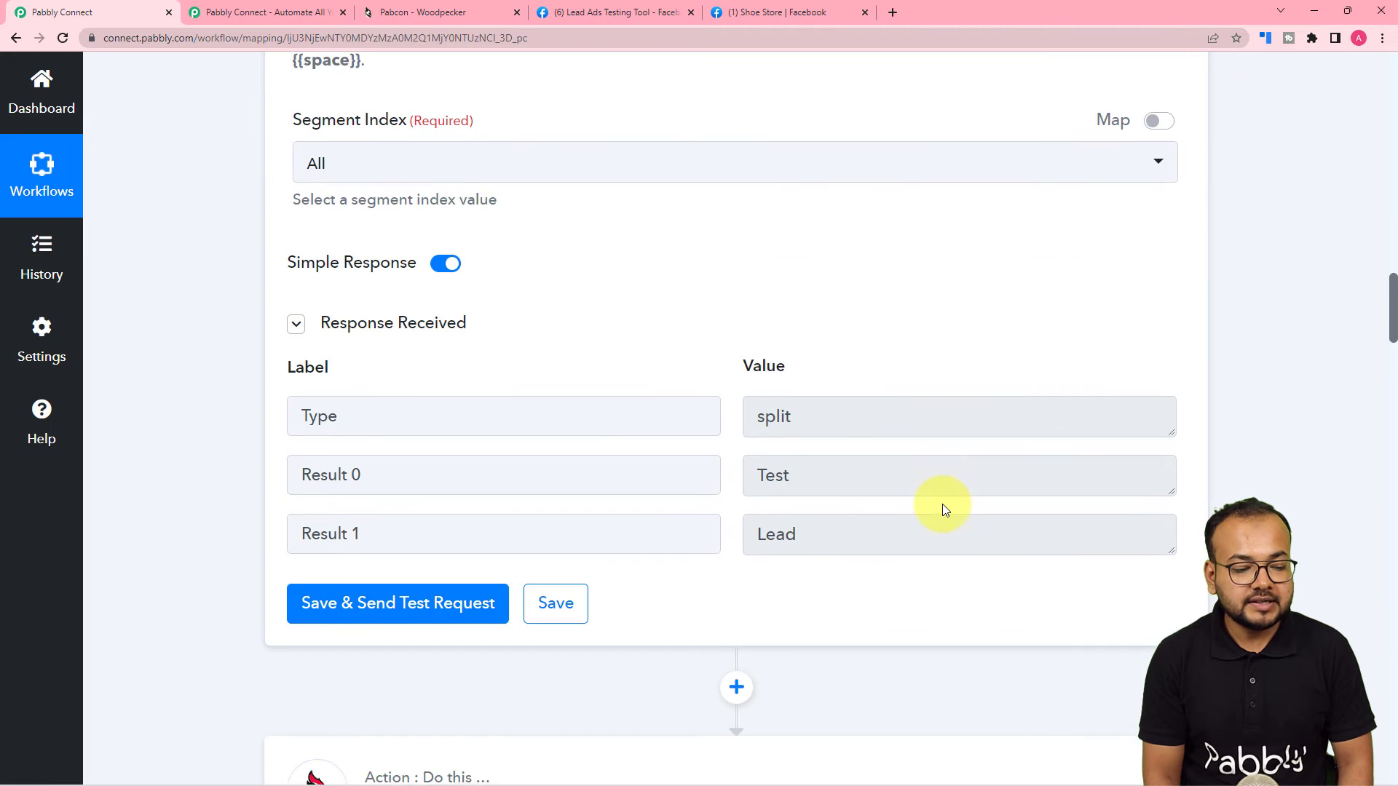
pyautogui.scroll(-2, 943, 504)
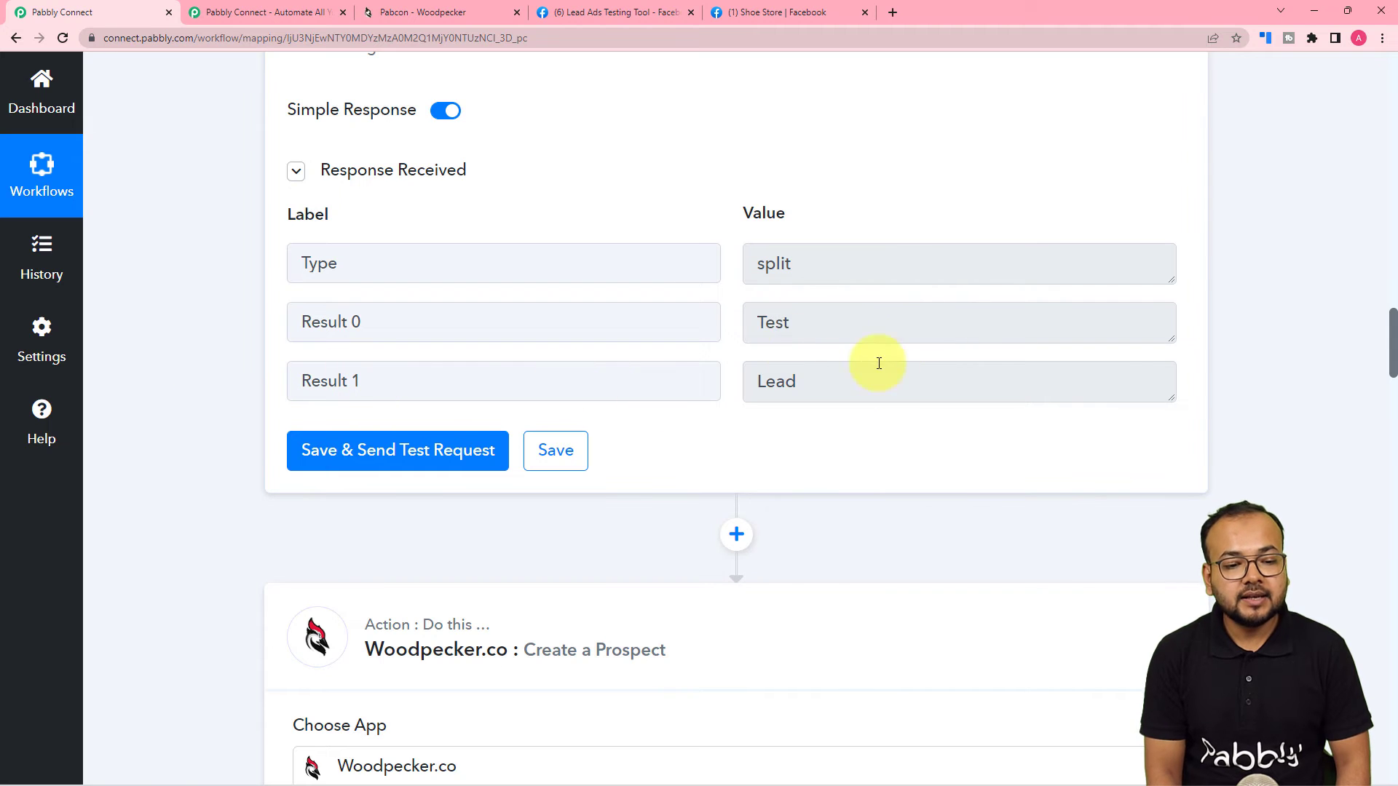
pyautogui.scroll(-10, 827, 378)
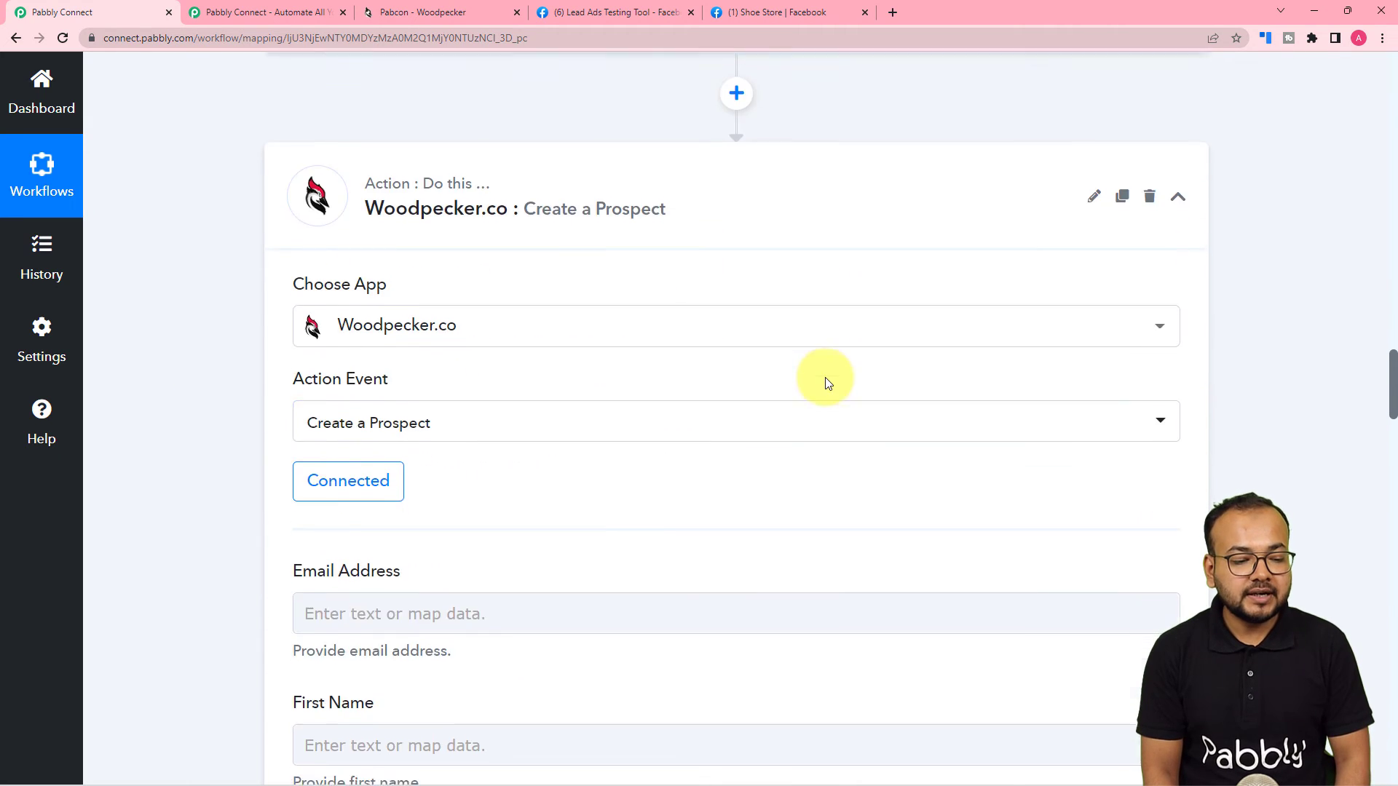
pyautogui.click(477, 181)
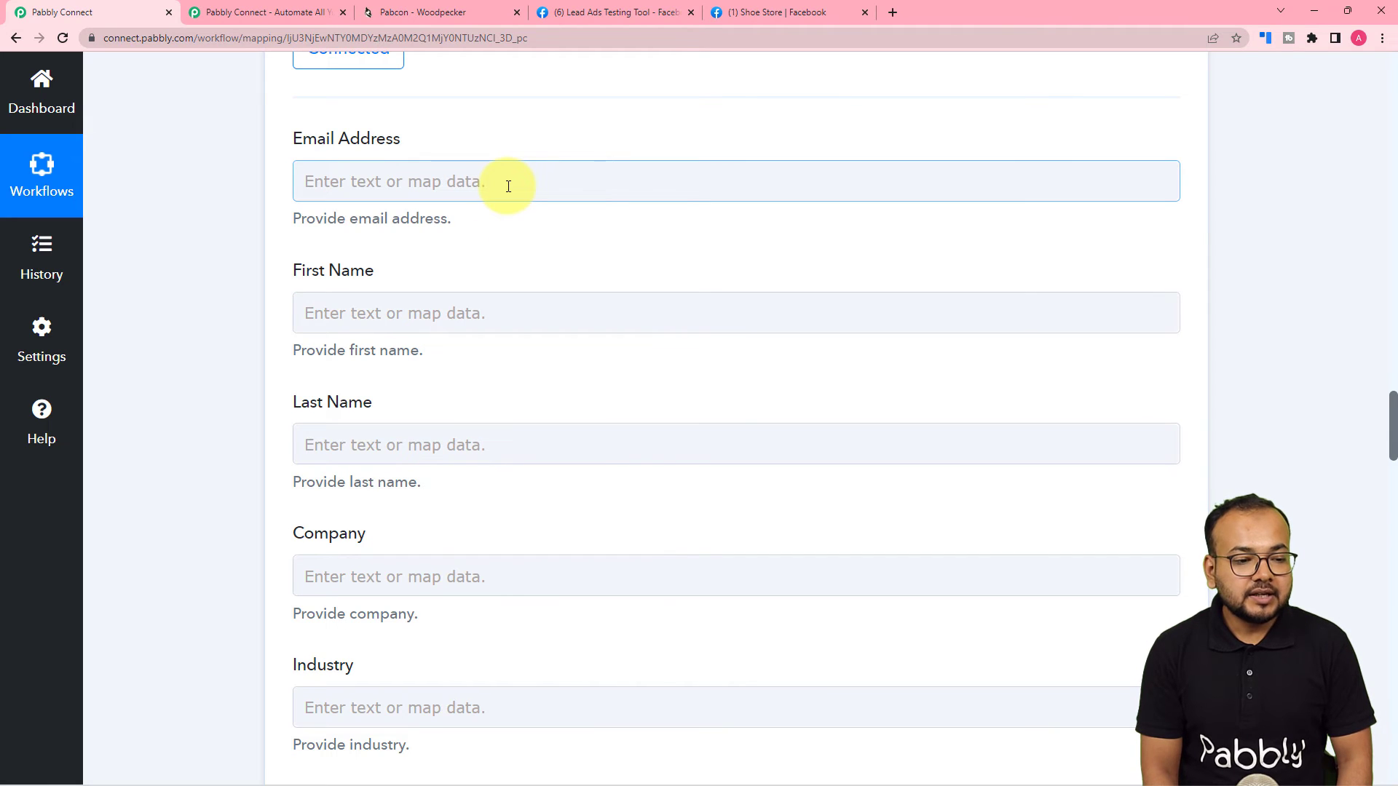
pyautogui.click(508, 186)
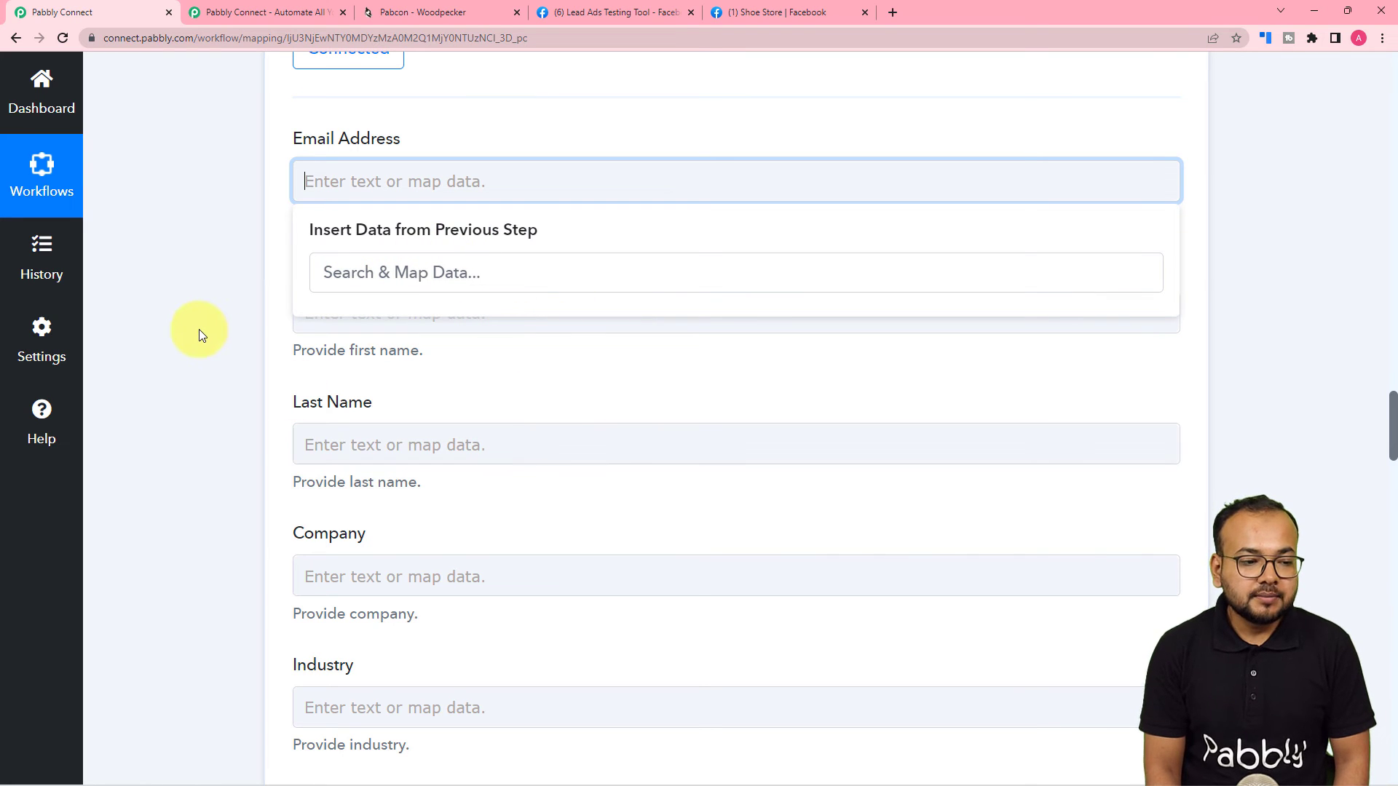
pyautogui.scroll(10, 198, 329)
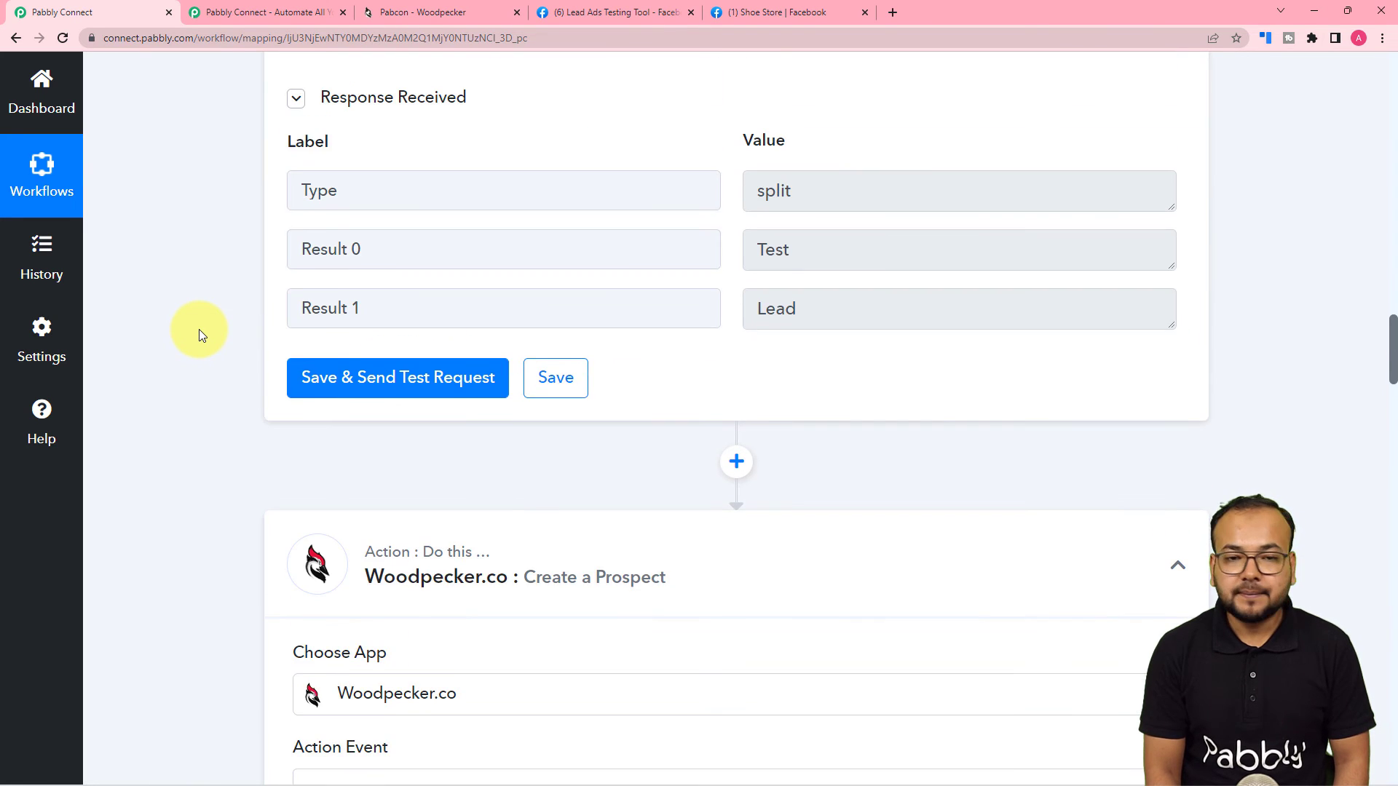
pyautogui.scroll(-6, 199, 330)
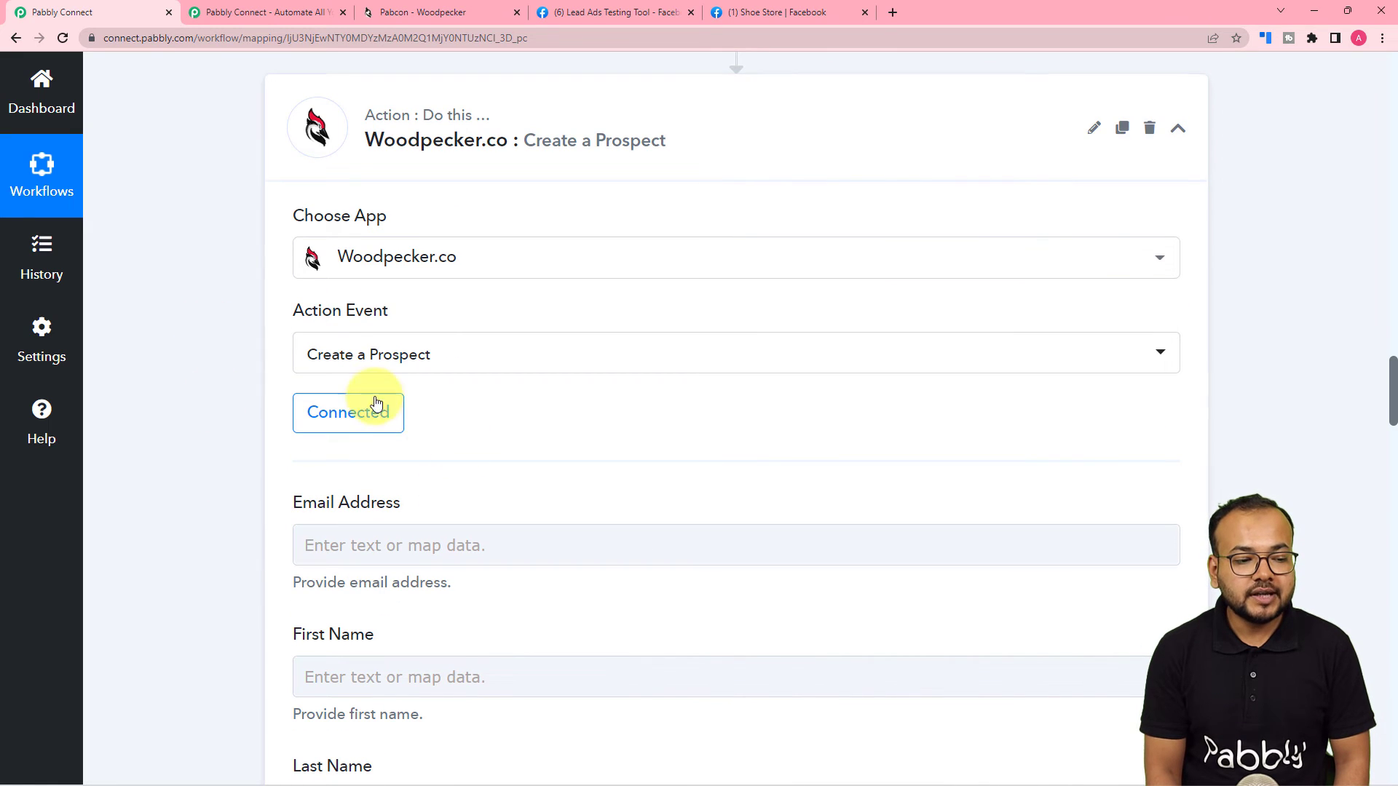
# Reconnect the Woodpecker.co action through the existing Woodpecker.co #2 connection.
pyautogui.click(348, 420)
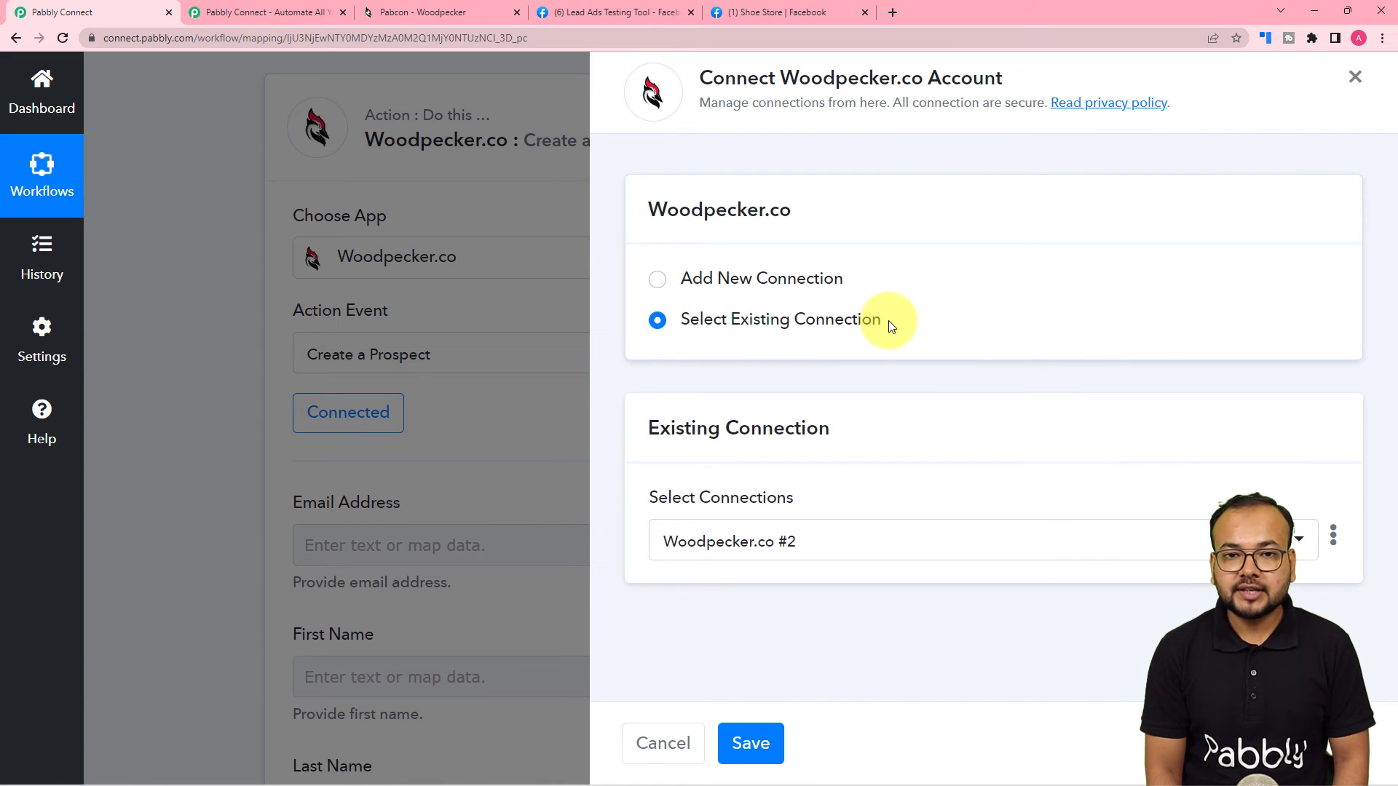
pyautogui.click(751, 742)
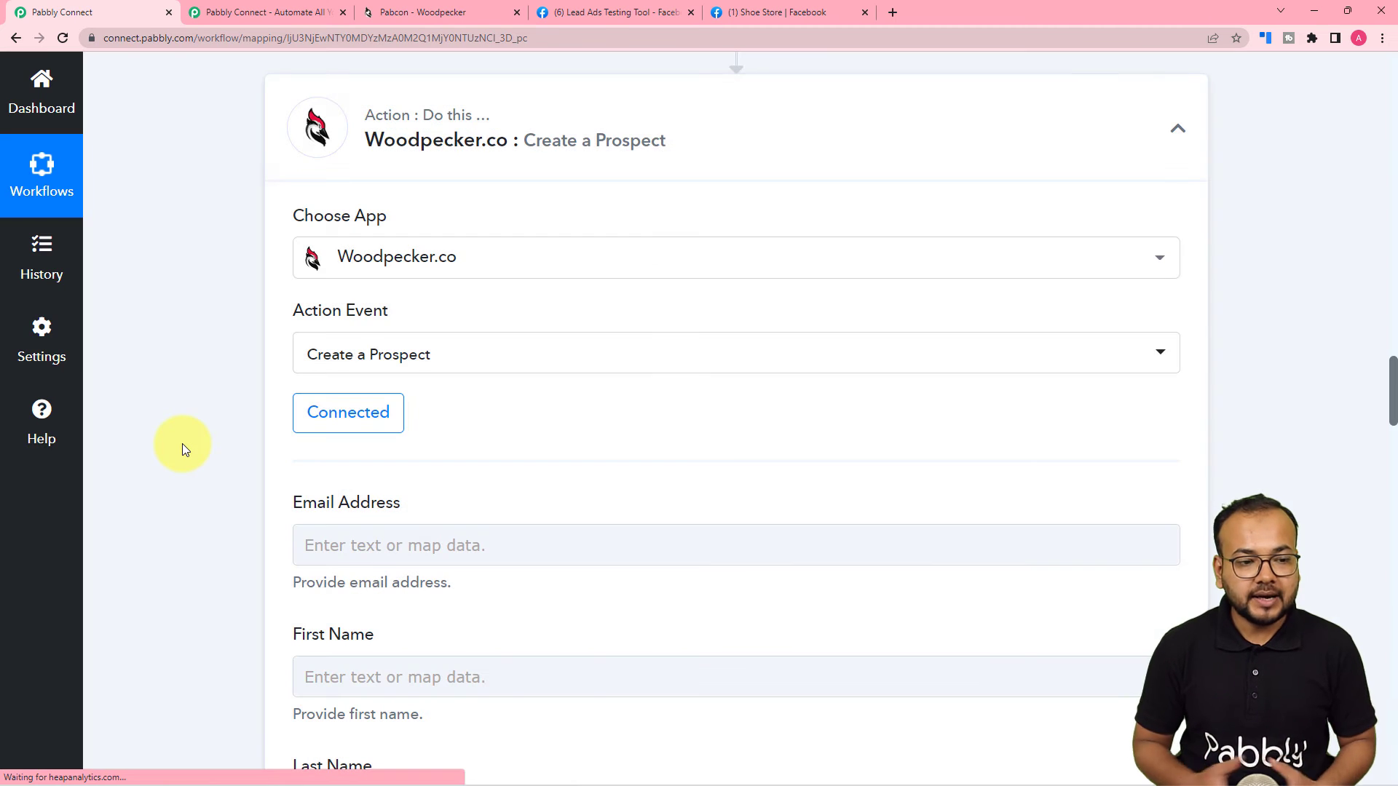
pyautogui.scroll(-4, 182, 444)
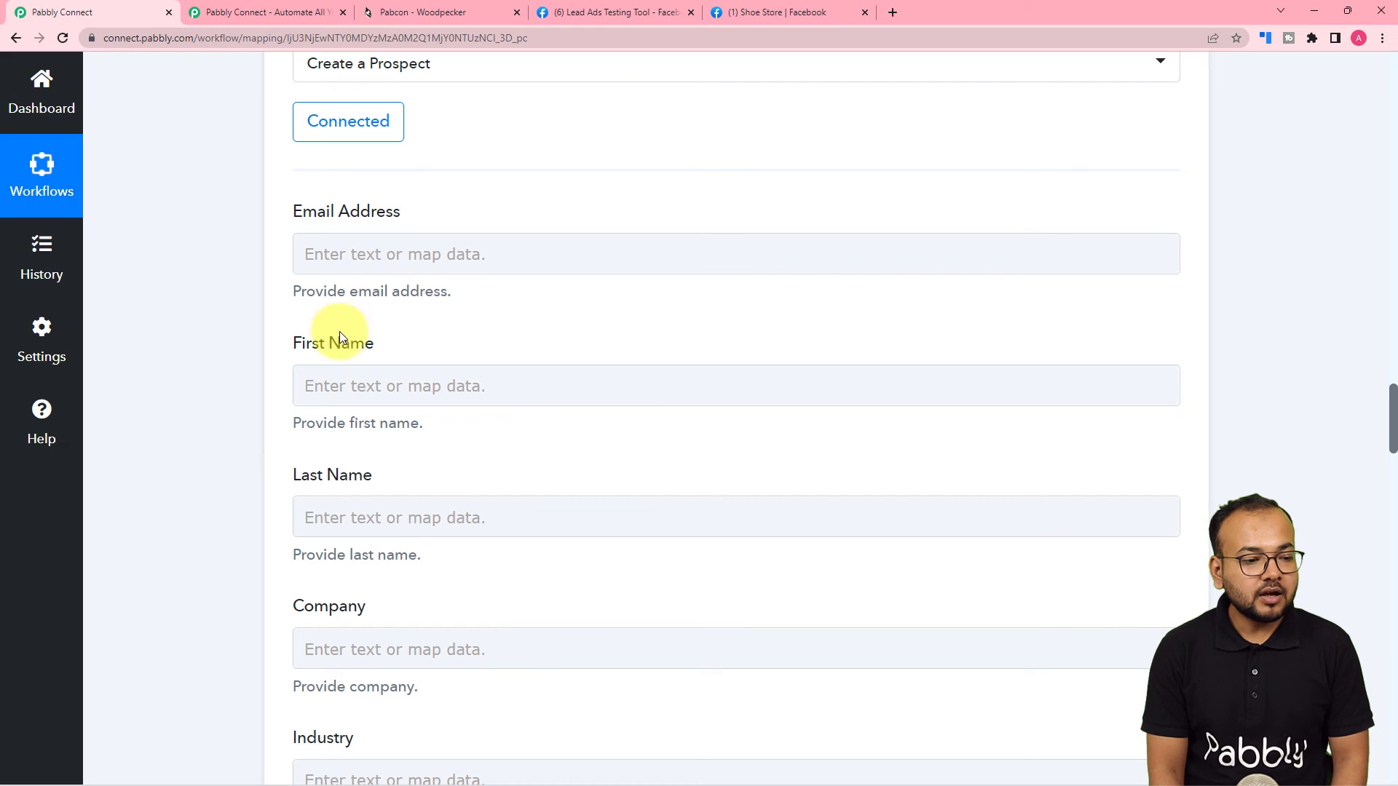
# Map the Facebook lead's Email into the Email Address field.
pyautogui.click(328, 257)
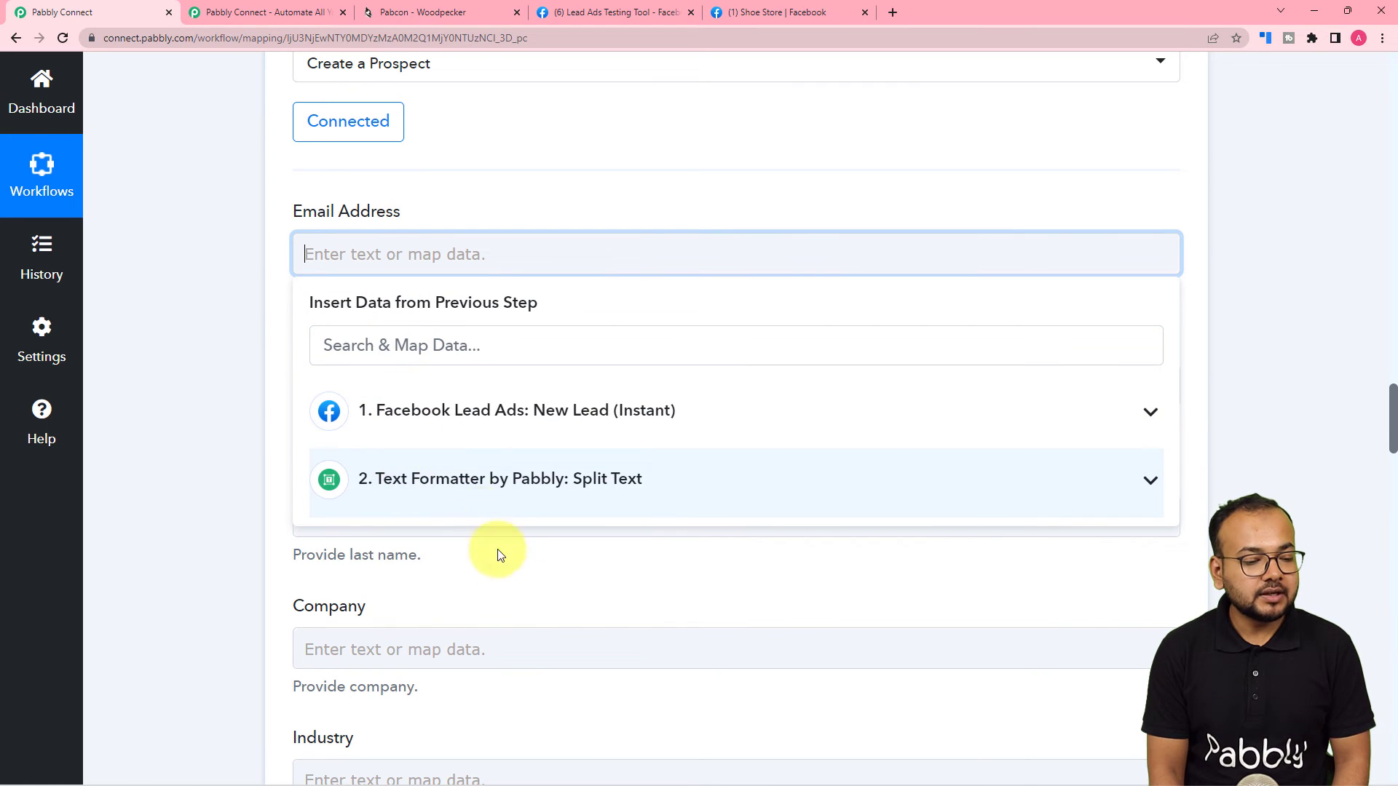
pyautogui.click(486, 442)
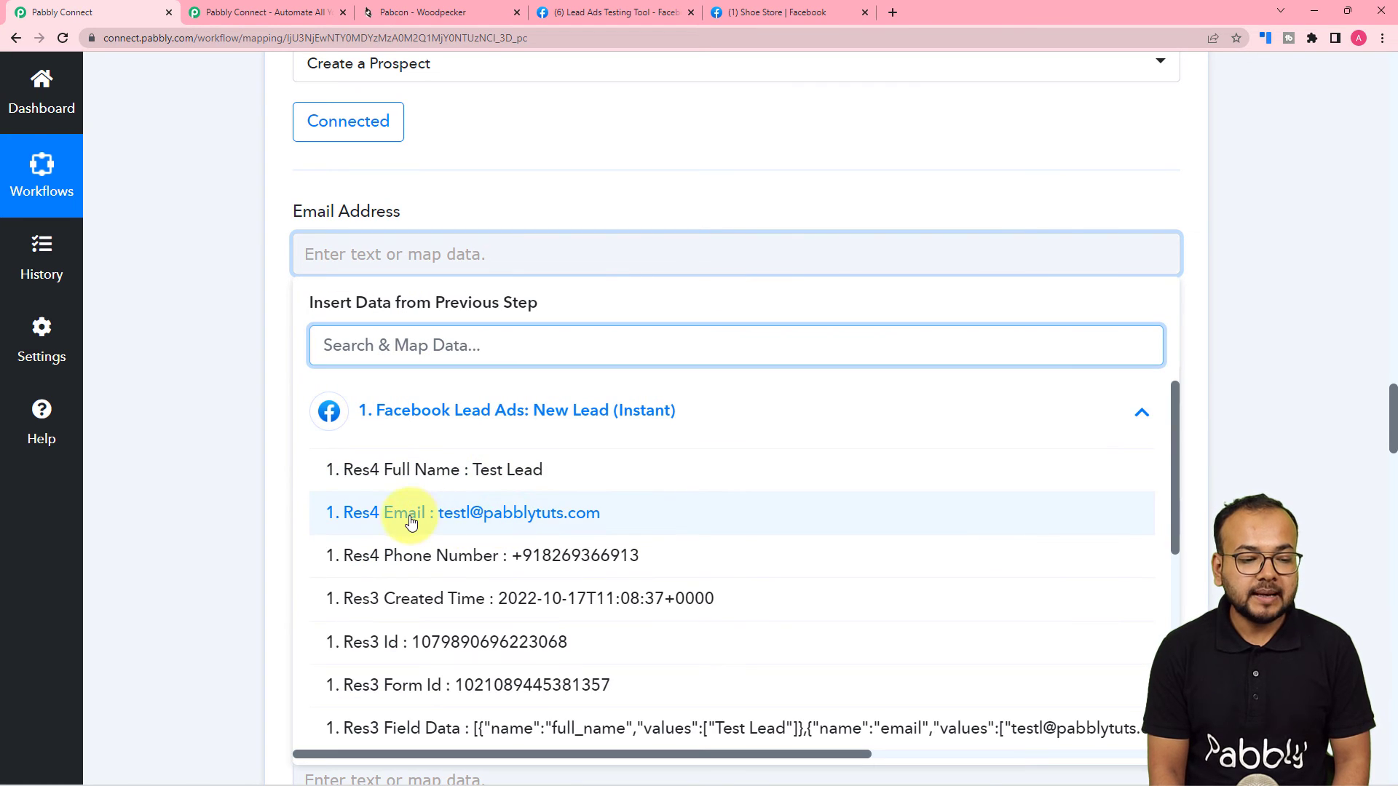
pyautogui.click(411, 522)
pyautogui.click(170, 357)
pyautogui.scroll(-3, 486, 223)
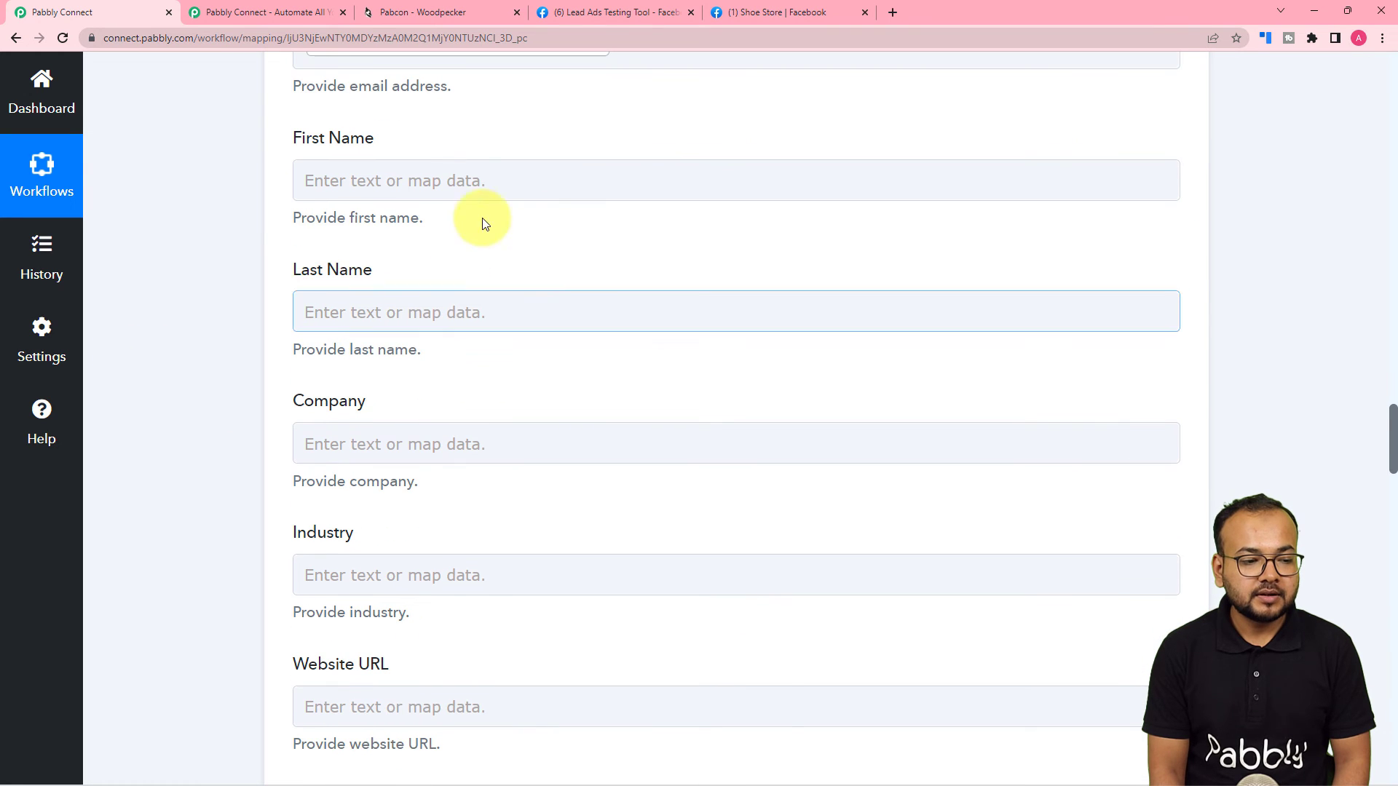
# Map Split Text Result 0 to First Name and Result 1 to Last Name.
pyautogui.click(462, 178)
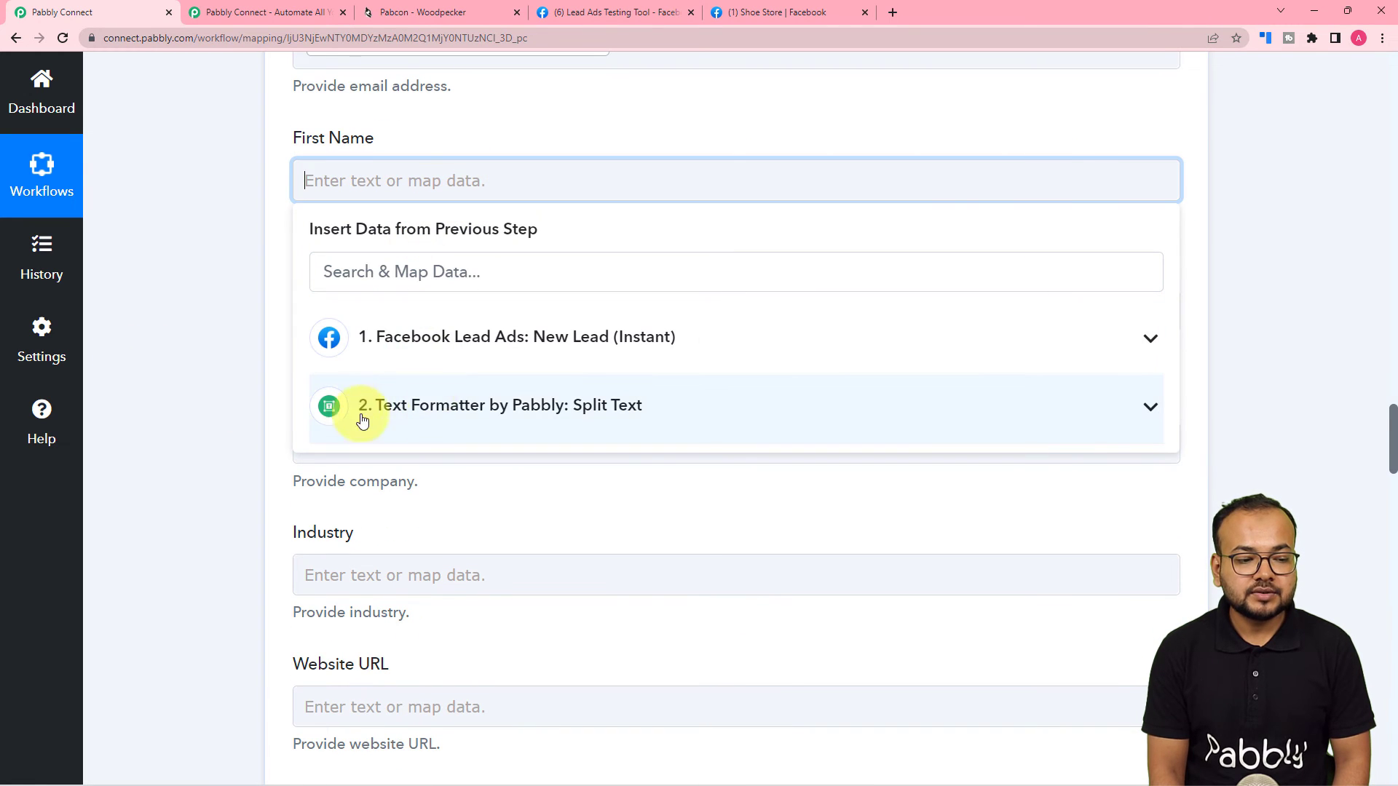
pyautogui.click(467, 421)
pyautogui.click(435, 513)
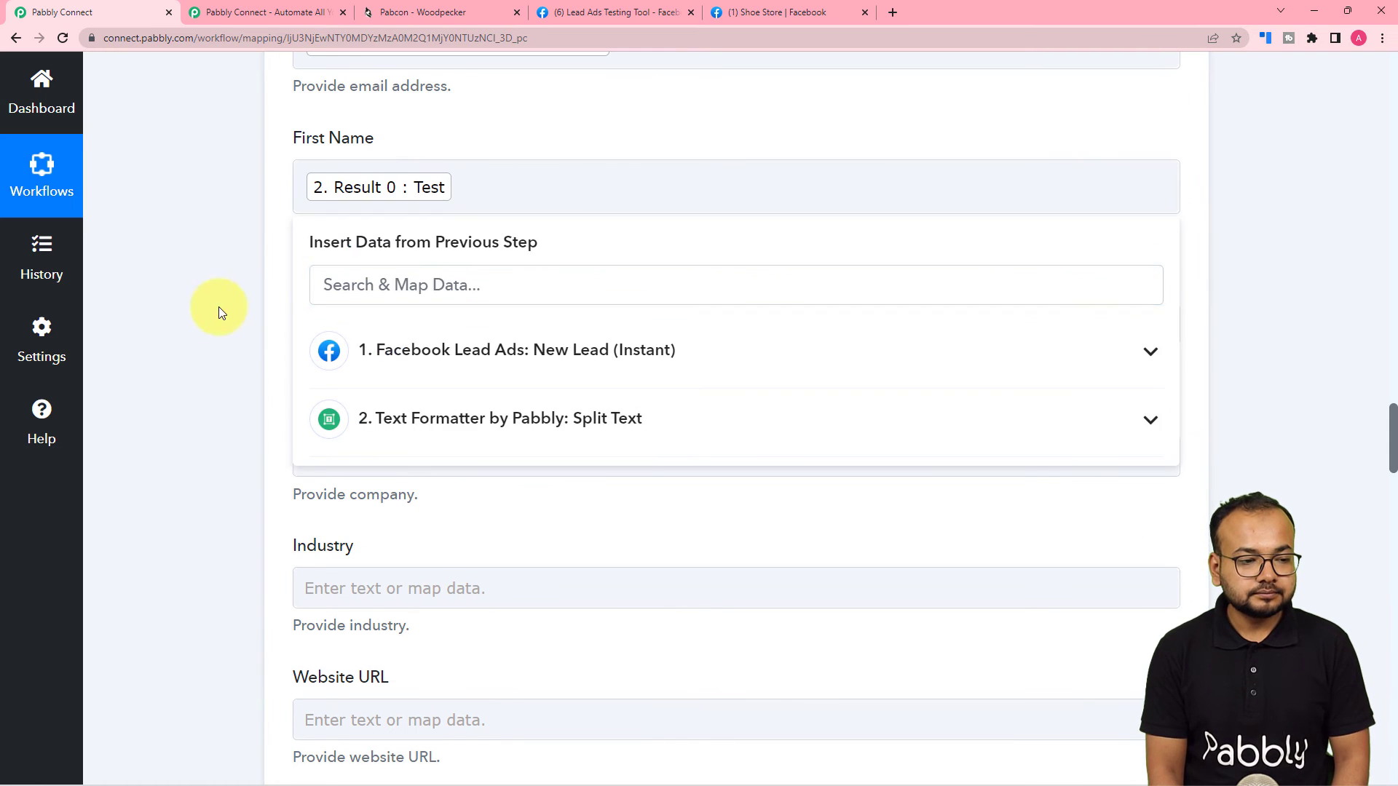
pyautogui.click(219, 308)
pyautogui.click(359, 321)
pyautogui.click(416, 397)
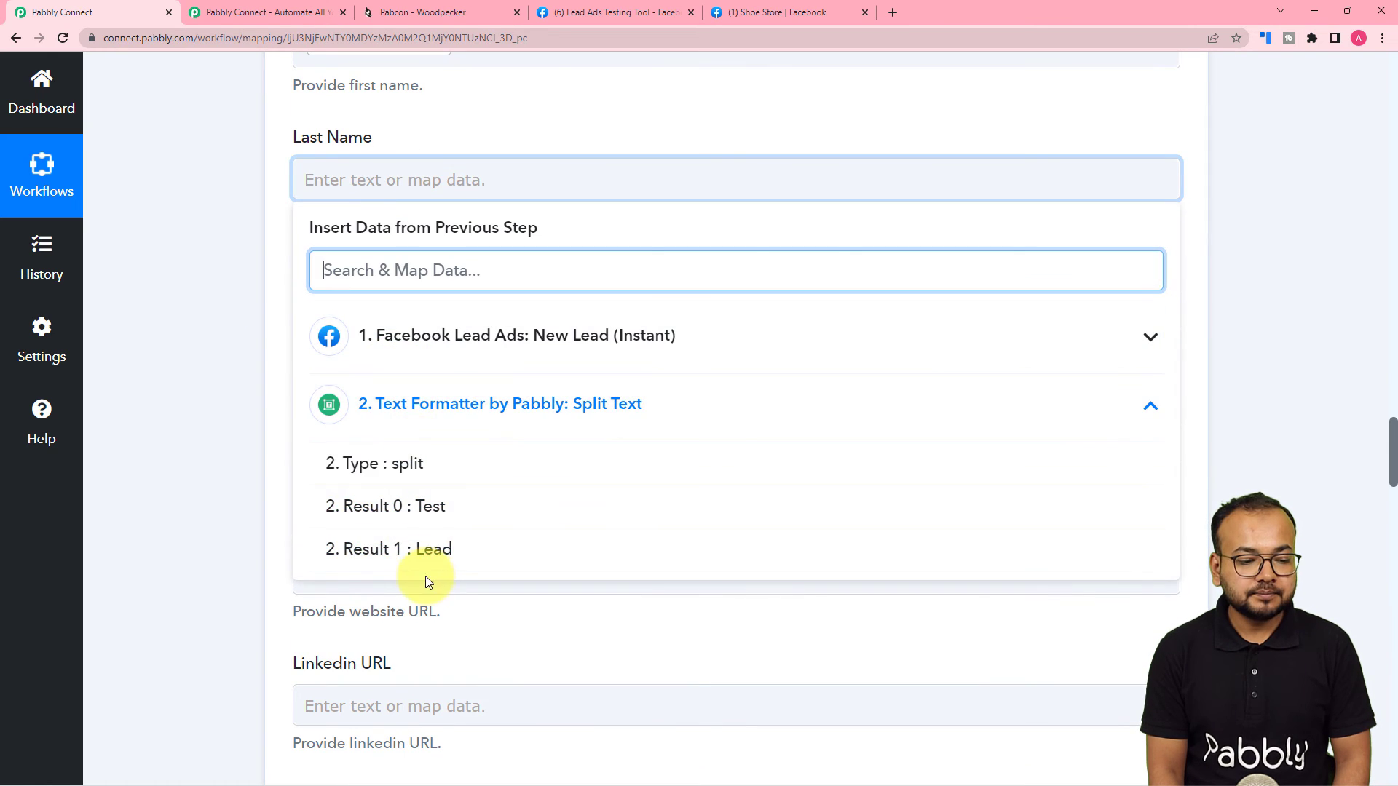
pyautogui.click(425, 574)
pyautogui.click(203, 434)
# Map the Facebook lead's Phone Number into the Phone field.
pyautogui.scroll(-3, 203, 437)
pyautogui.scroll(-7, 203, 433)
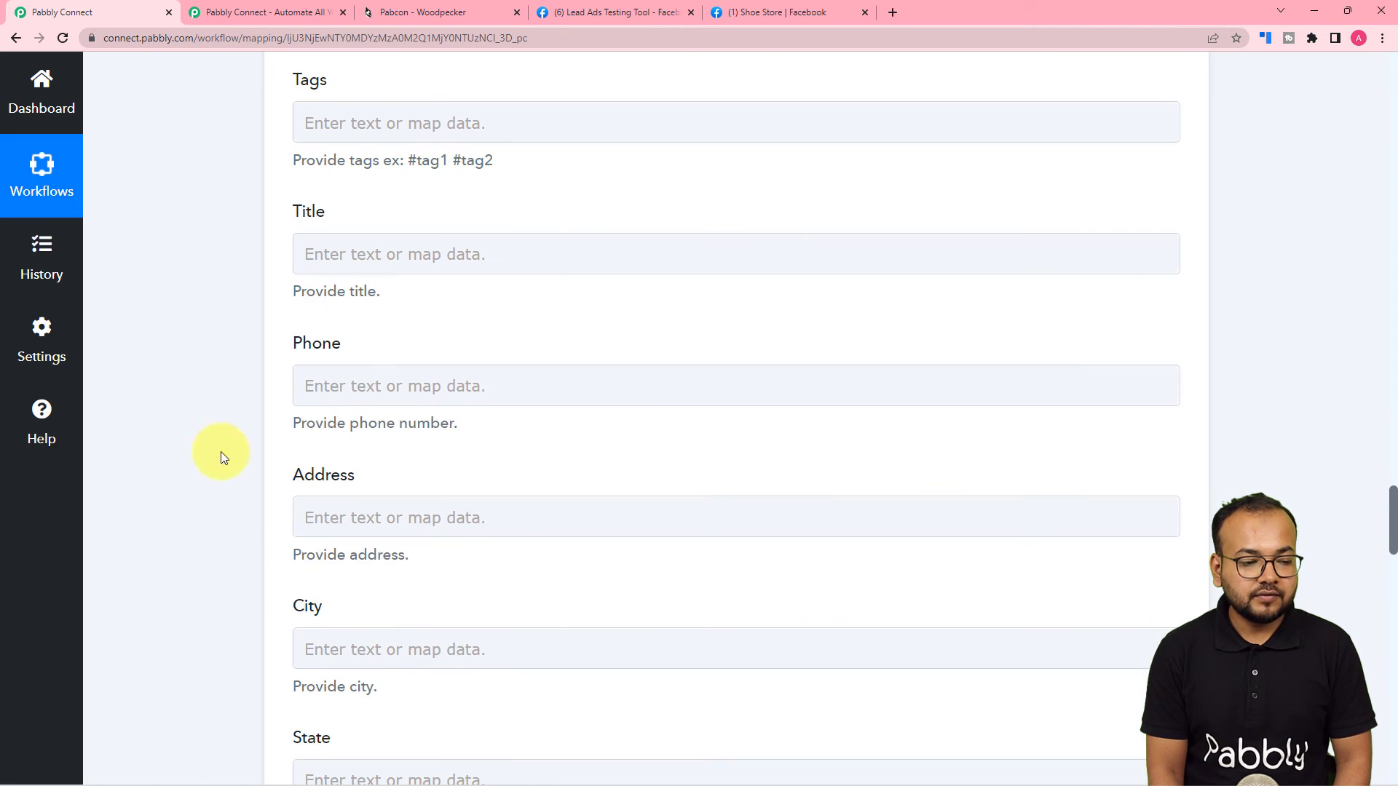
pyautogui.click(316, 395)
pyautogui.click(383, 541)
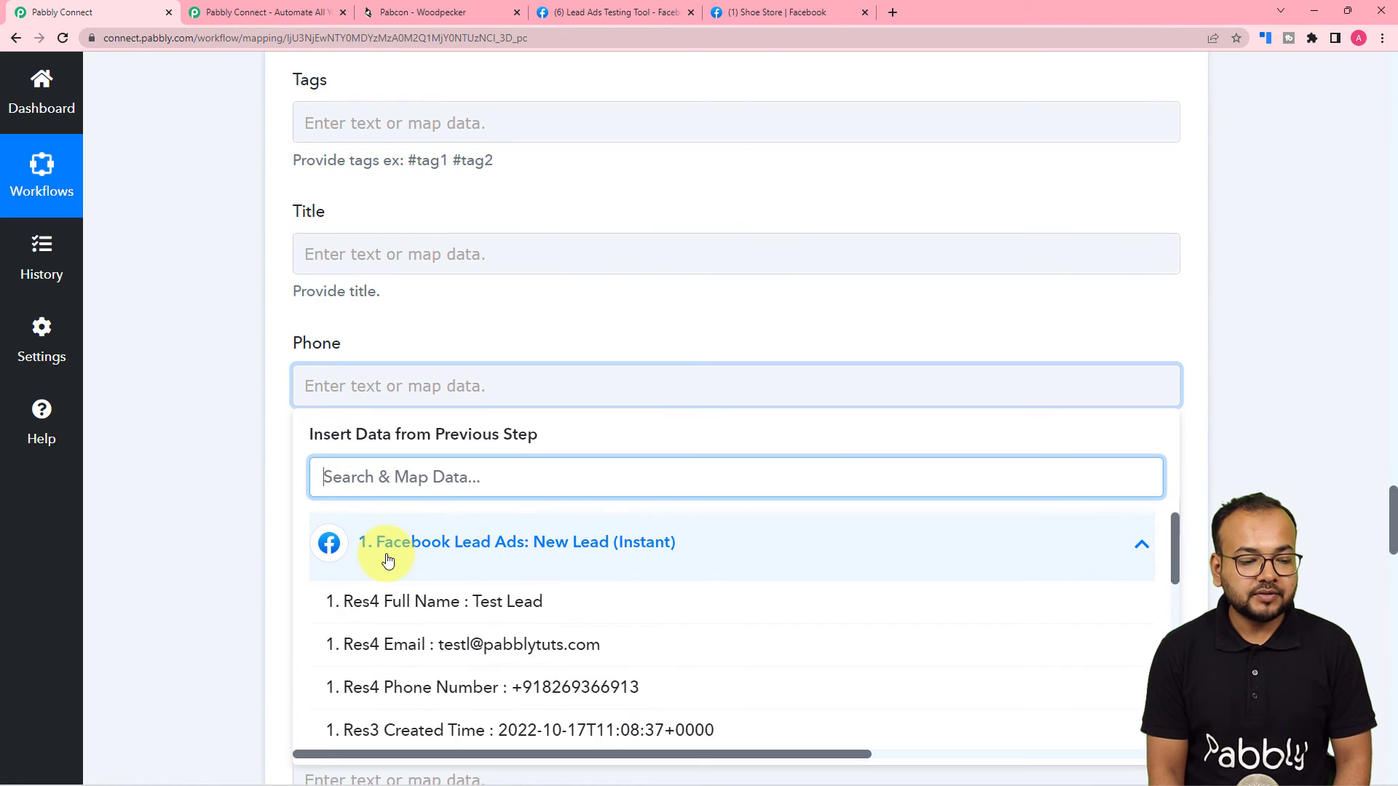
pyautogui.click(457, 685)
pyautogui.click(228, 496)
pyautogui.scroll(-6, 229, 496)
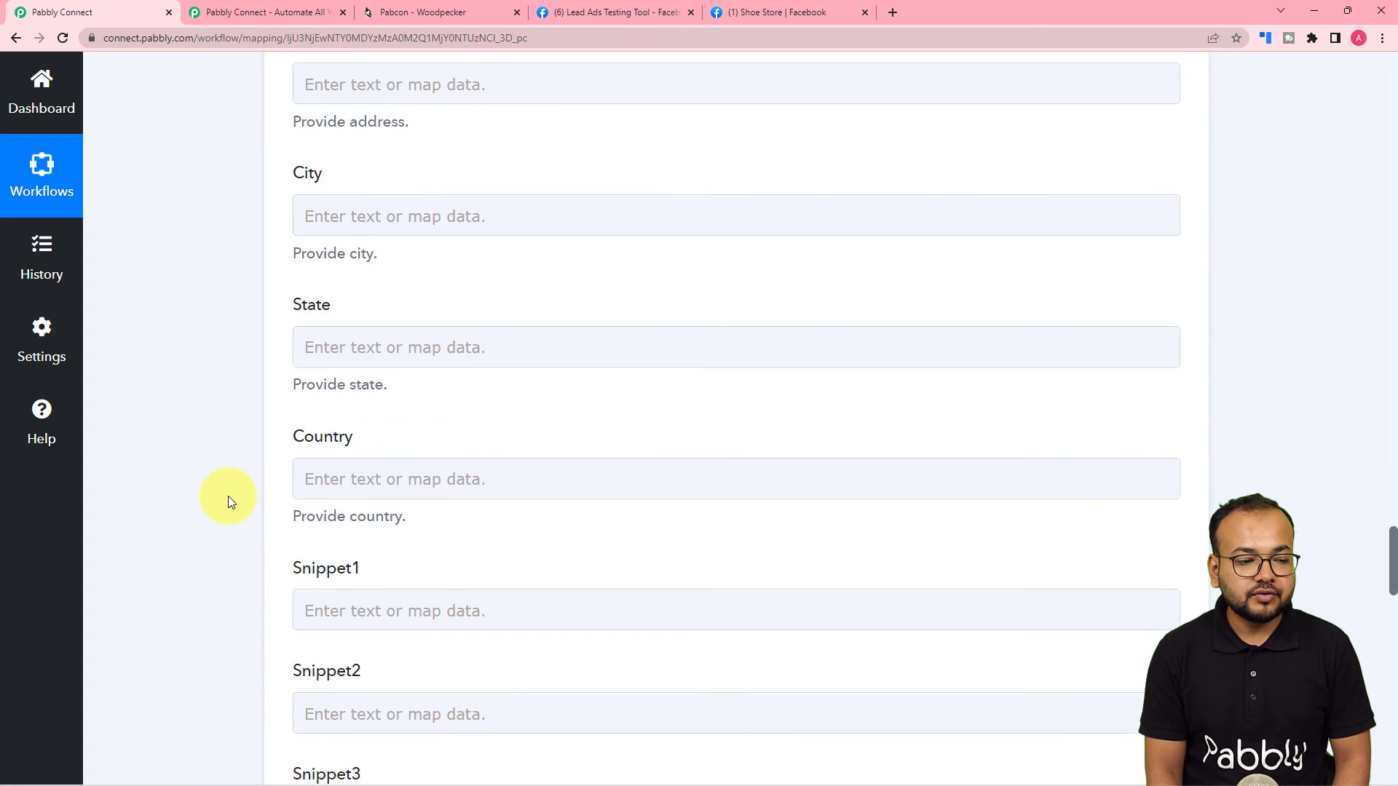
pyautogui.scroll(-17, 229, 500)
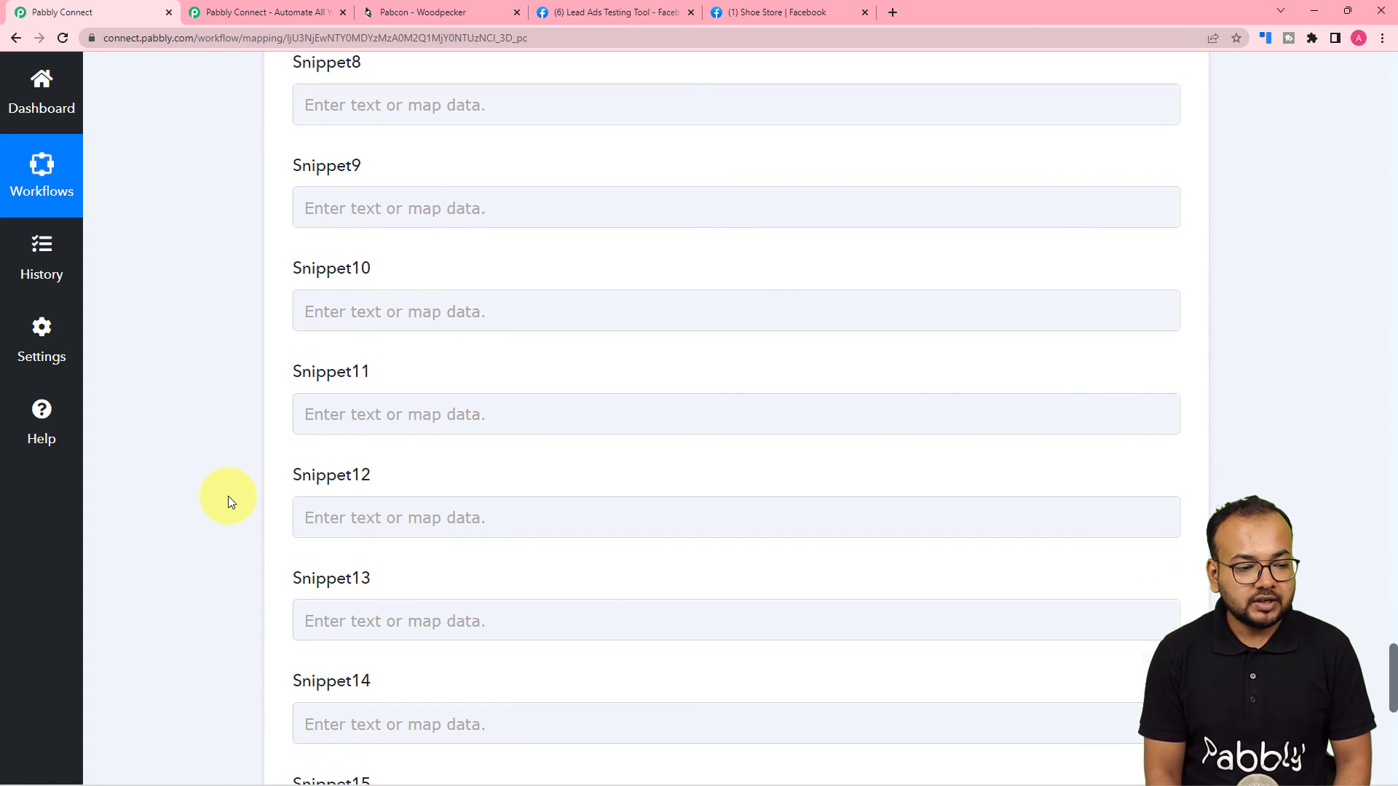
pyautogui.scroll(-9, 229, 499)
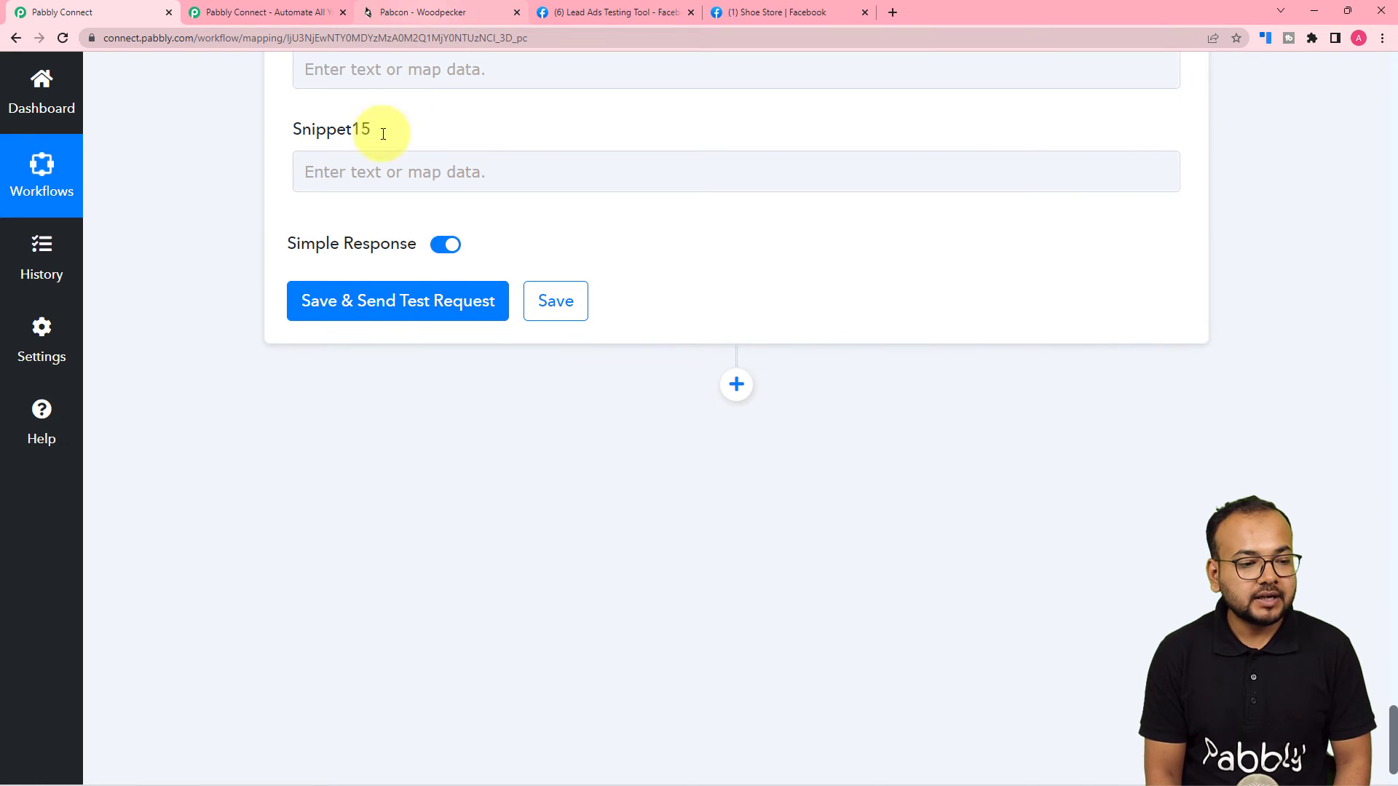
# Check Woodpecker's Prospects list, showing only the older Demo Lead, before running the prospect test.
pyautogui.click(413, 11)
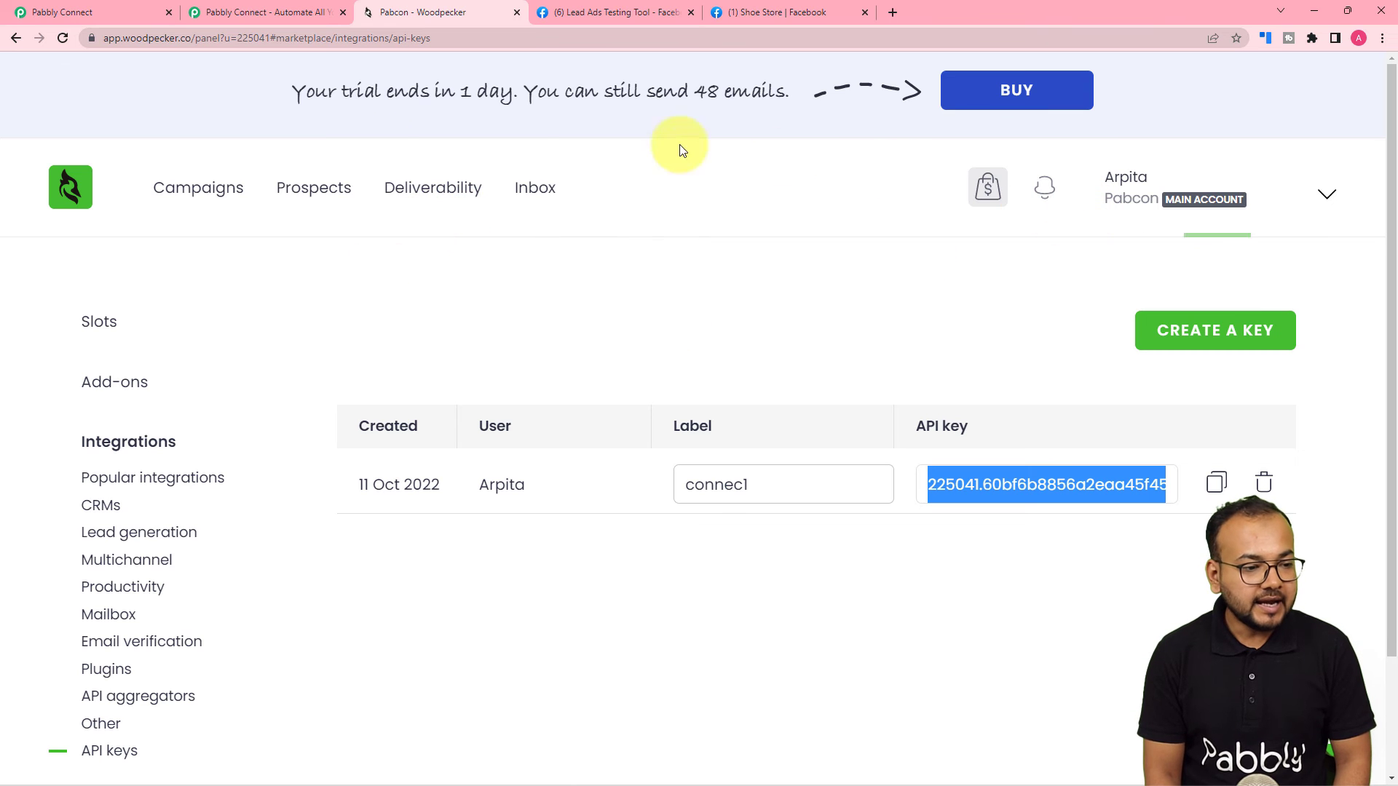
pyautogui.click(311, 206)
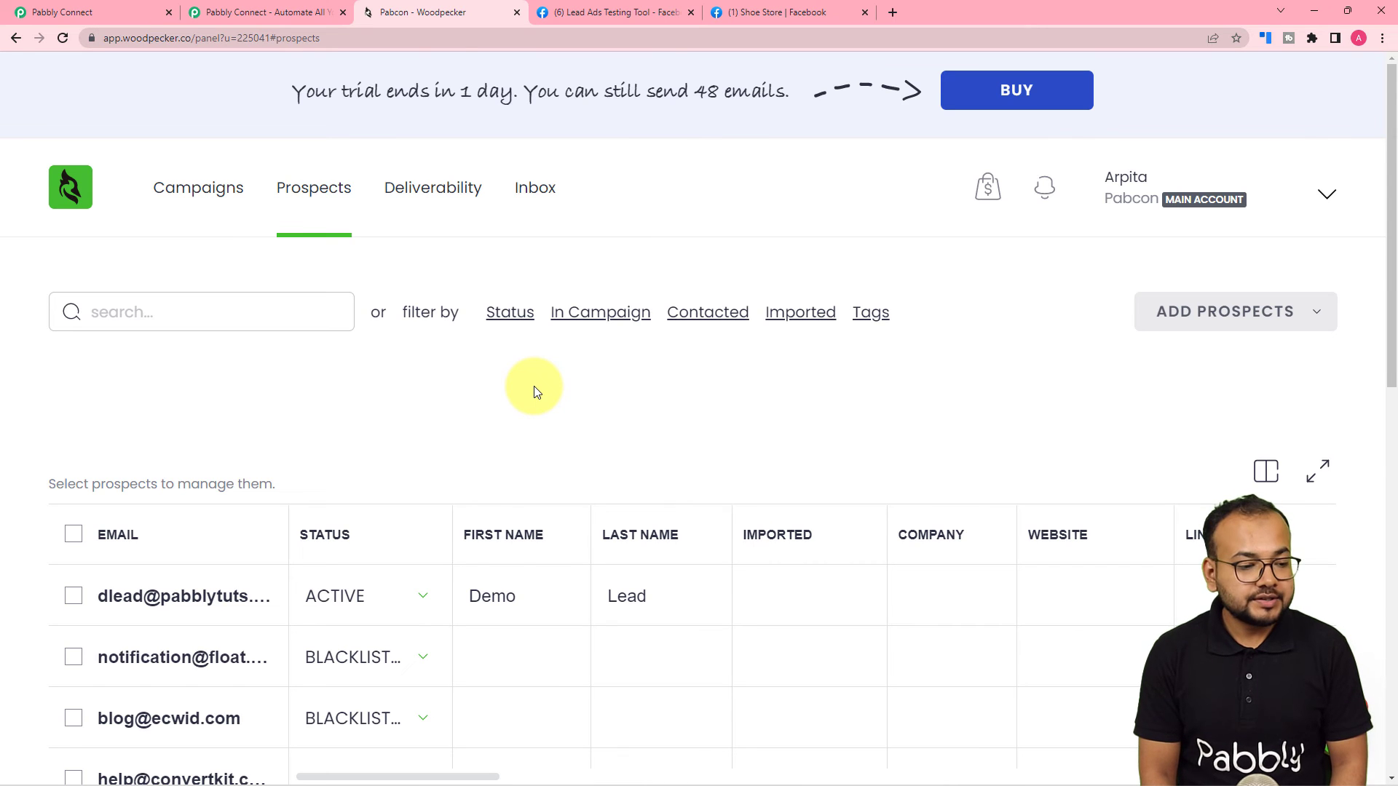
pyautogui.scroll(-4, 535, 386)
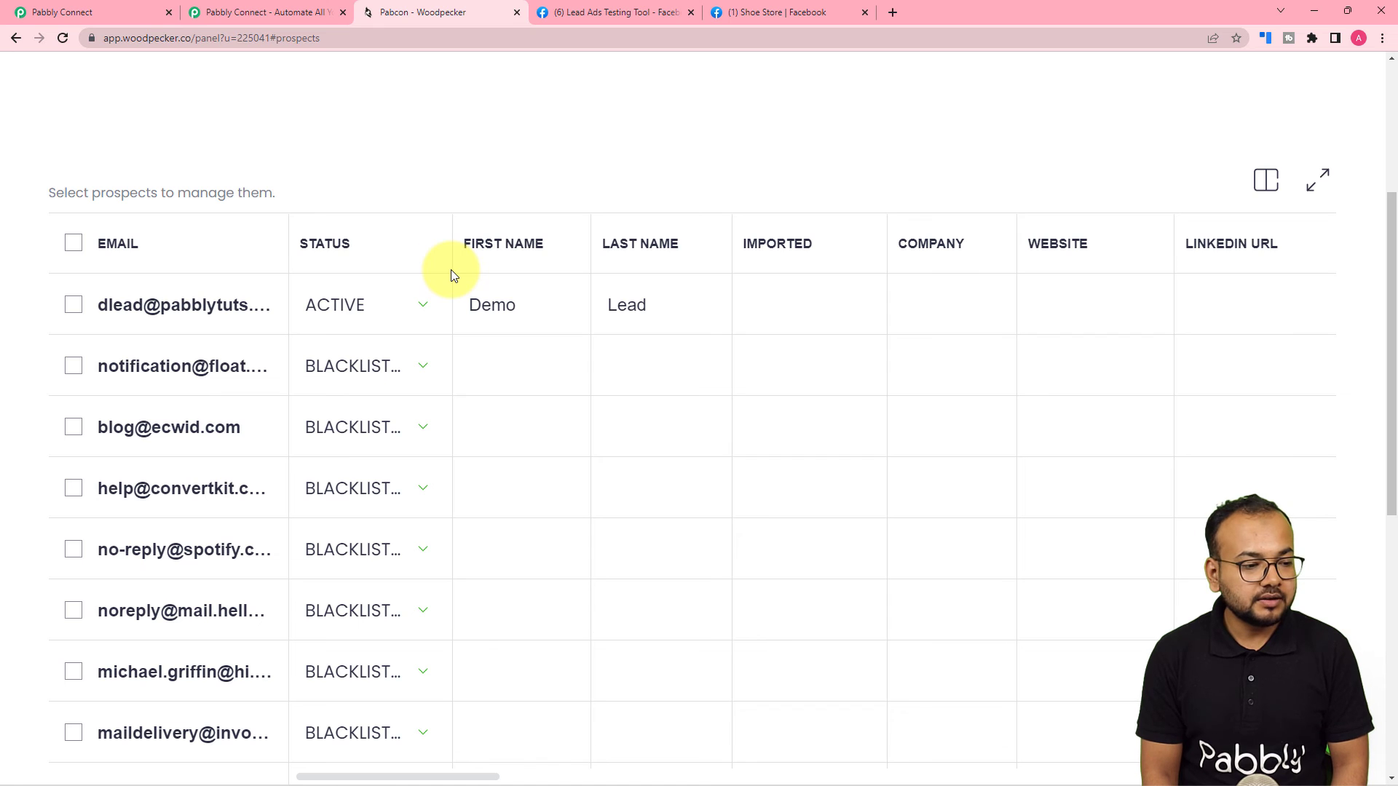
pyautogui.scroll(5, 552, 423)
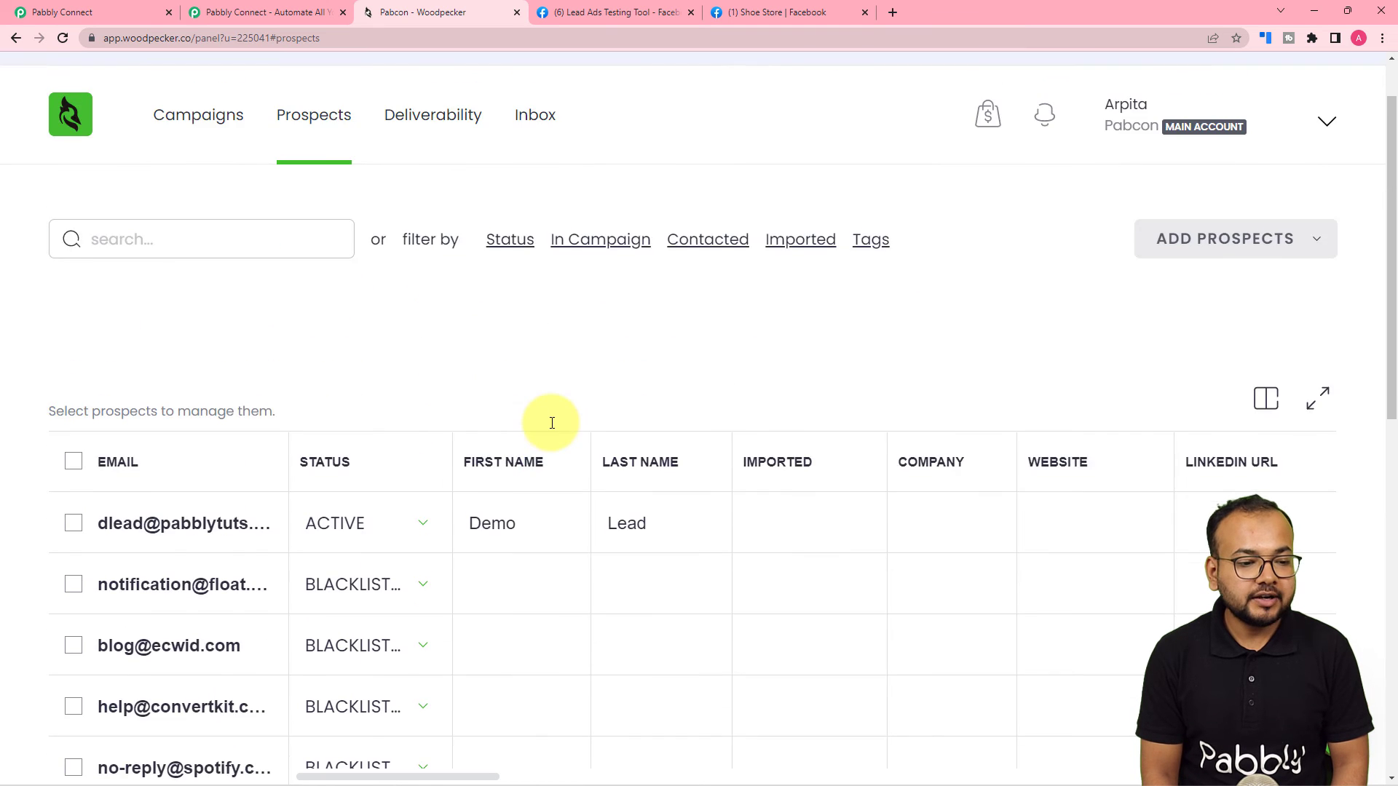
pyautogui.click(98, 12)
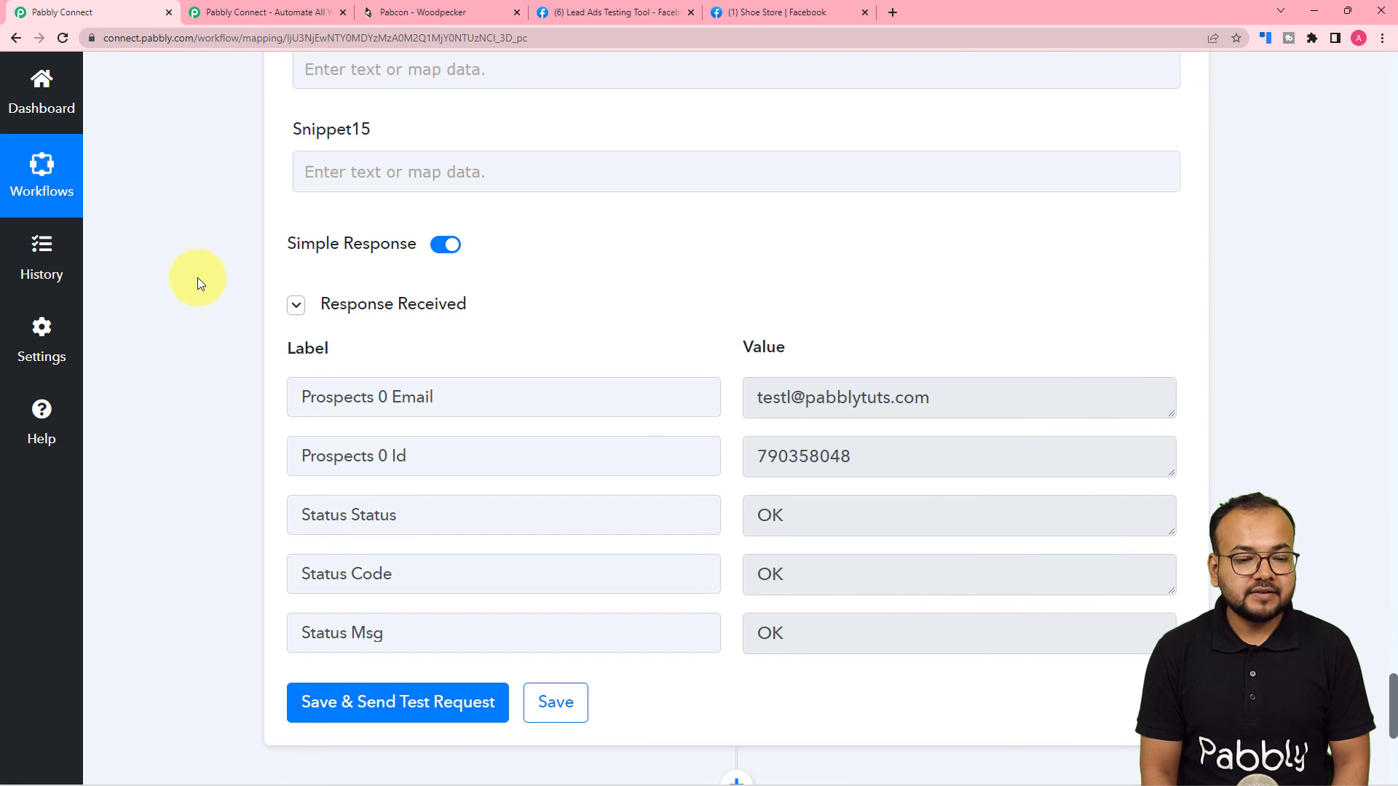
# Reload Woodpecker's Prospects list to look for the new Test Lead prospect.
pyautogui.click(421, 13)
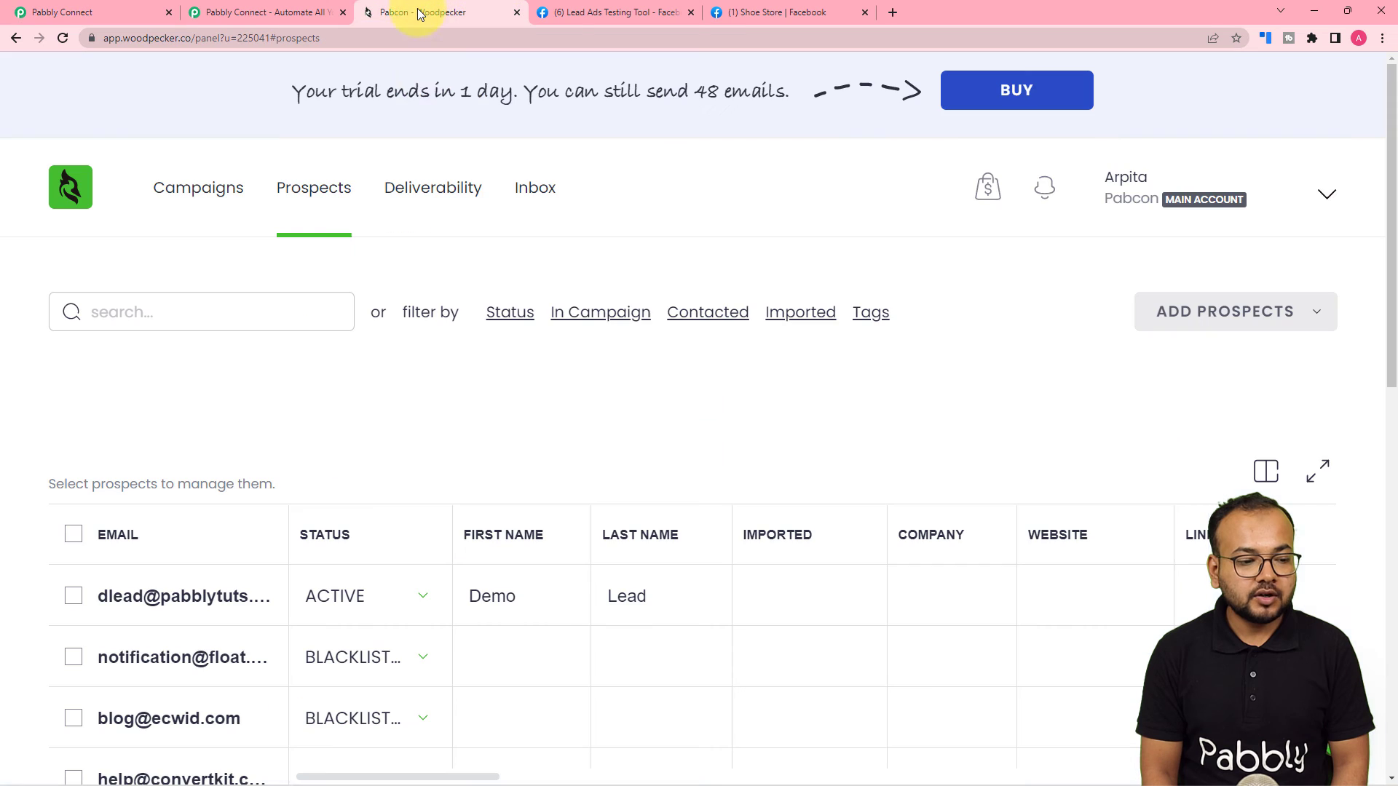
pyautogui.click(61, 36)
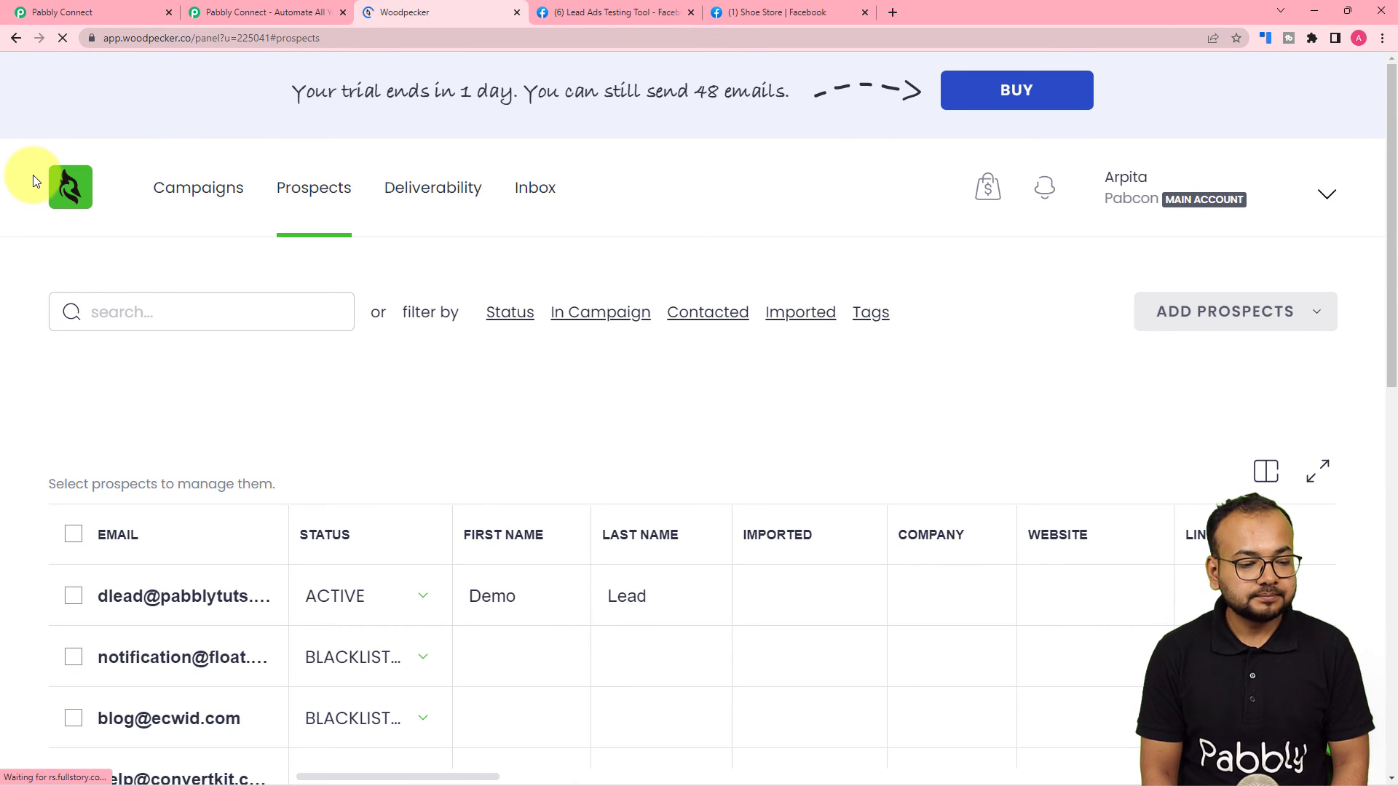
pyautogui.scroll(-5, 32, 180)
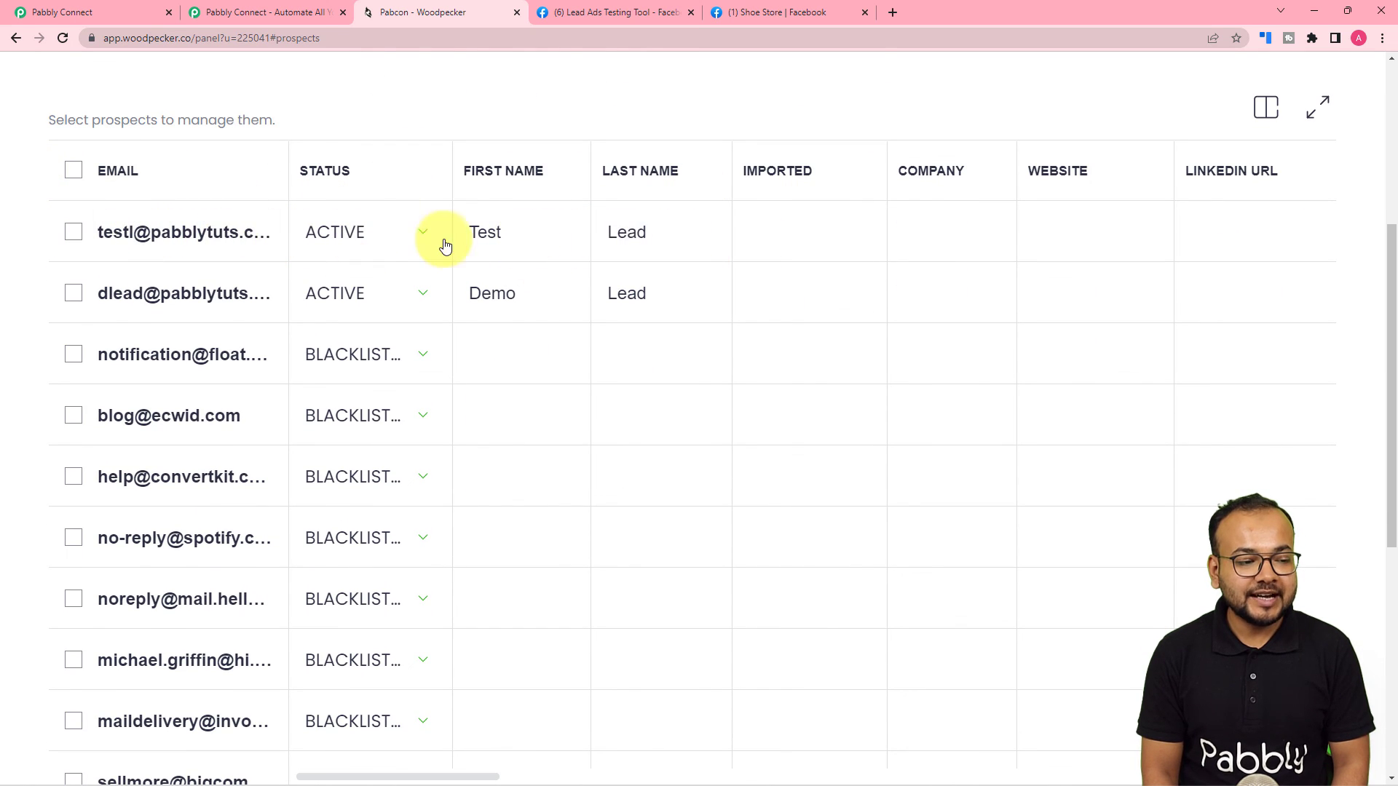
# Collapse the Woodpecker.co, Split Text and Facebook Lead Ads trigger cards in the Pabbly workflow.
pyautogui.click(106, 8)
pyautogui.scroll(15, 230, 372)
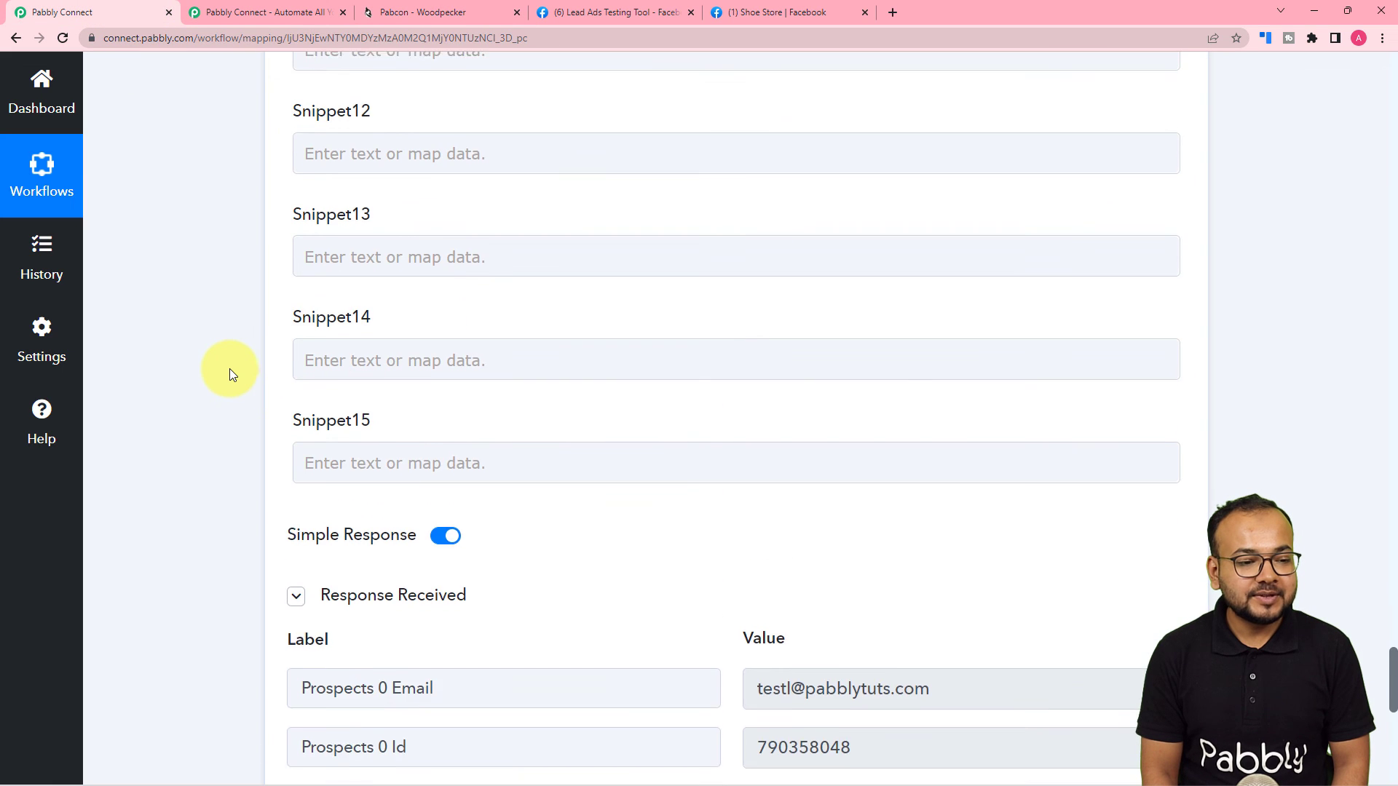
pyautogui.scroll(20, 259, 364)
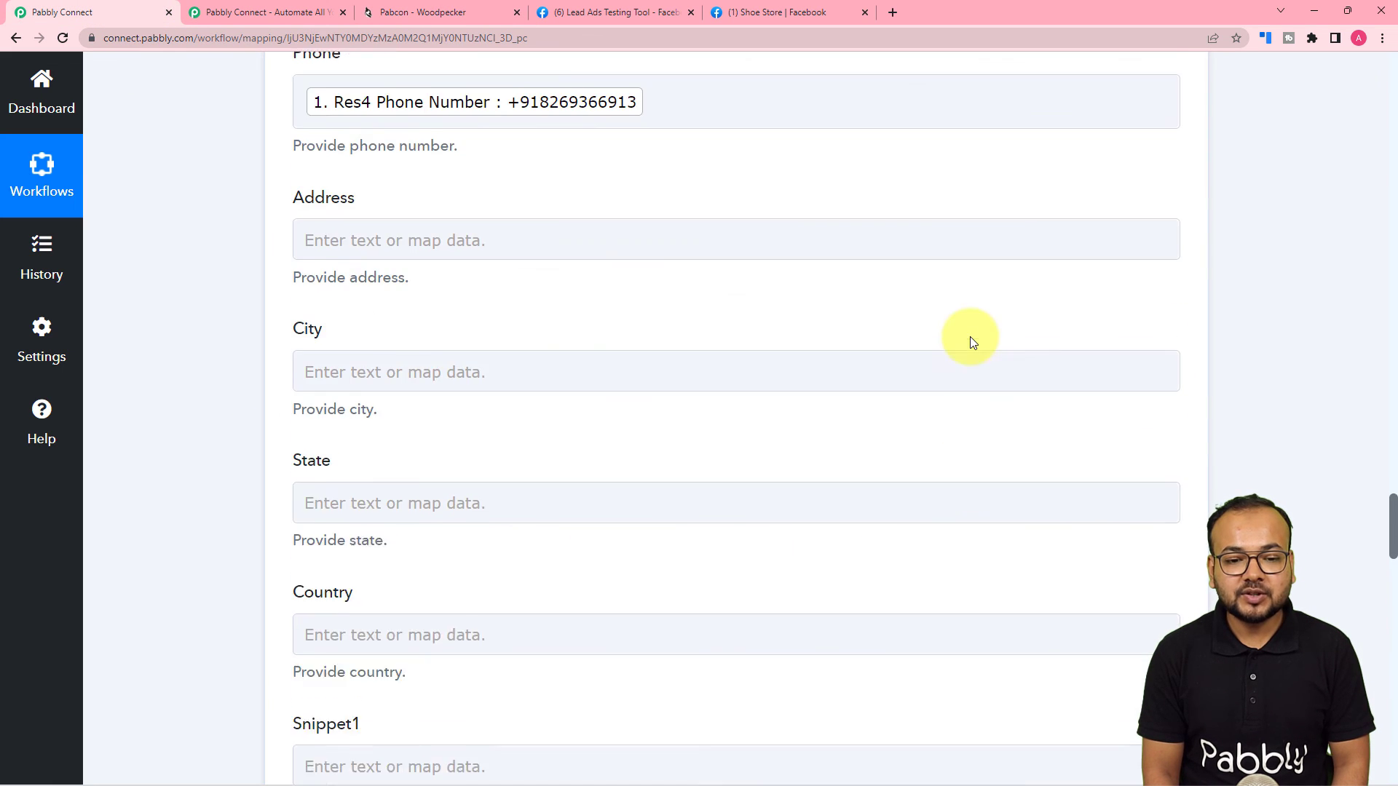
pyautogui.scroll(15, 1107, 343)
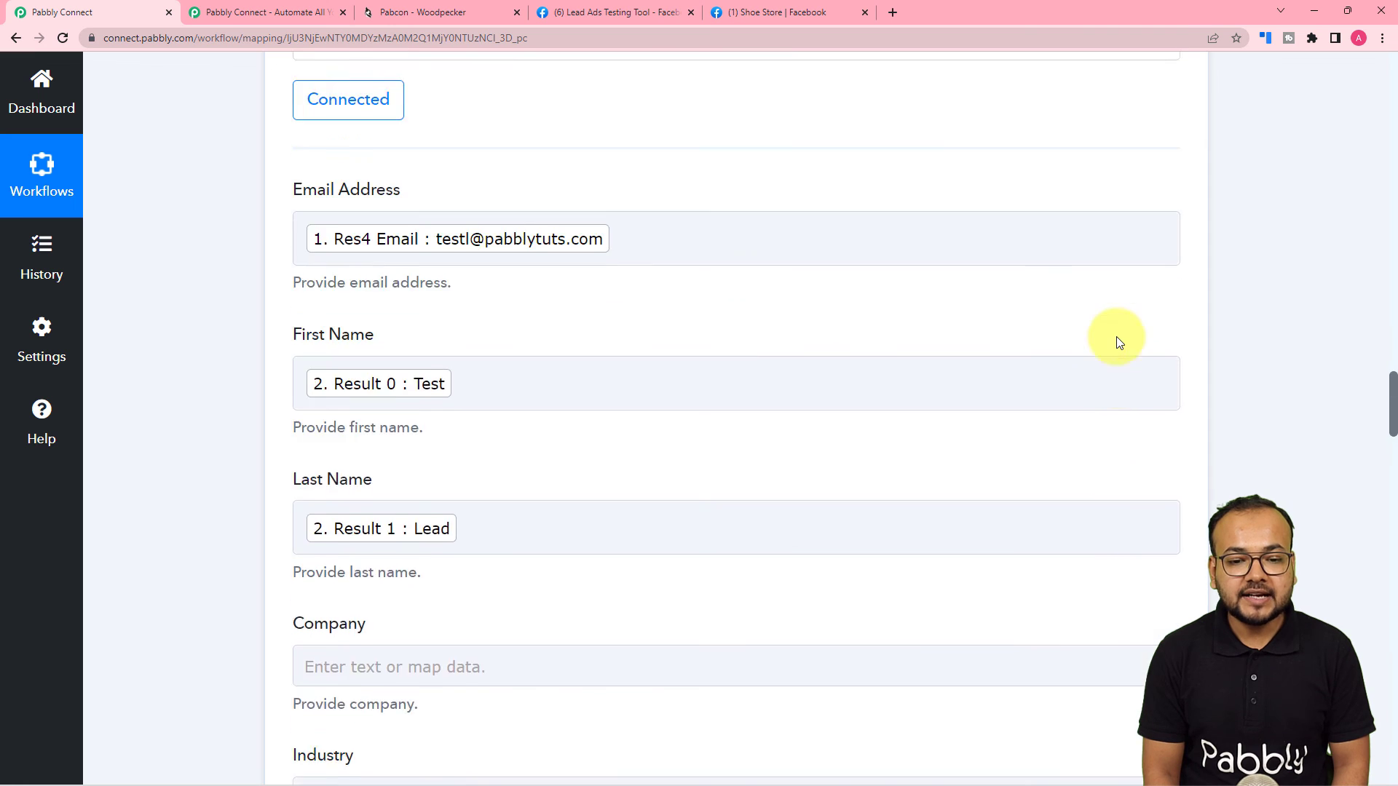
pyautogui.click(1187, 348)
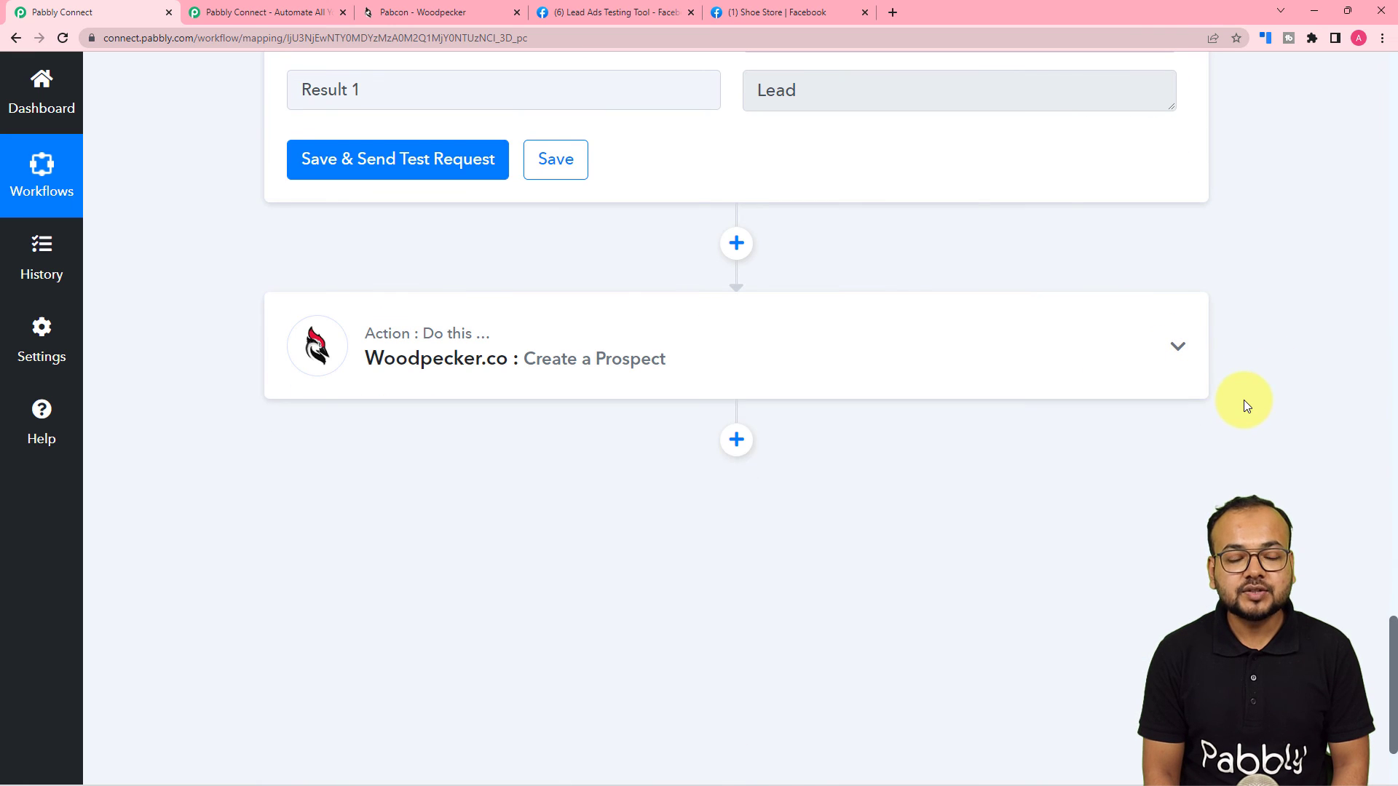
pyautogui.scroll(10, 1244, 400)
pyautogui.scroll(6, 1243, 399)
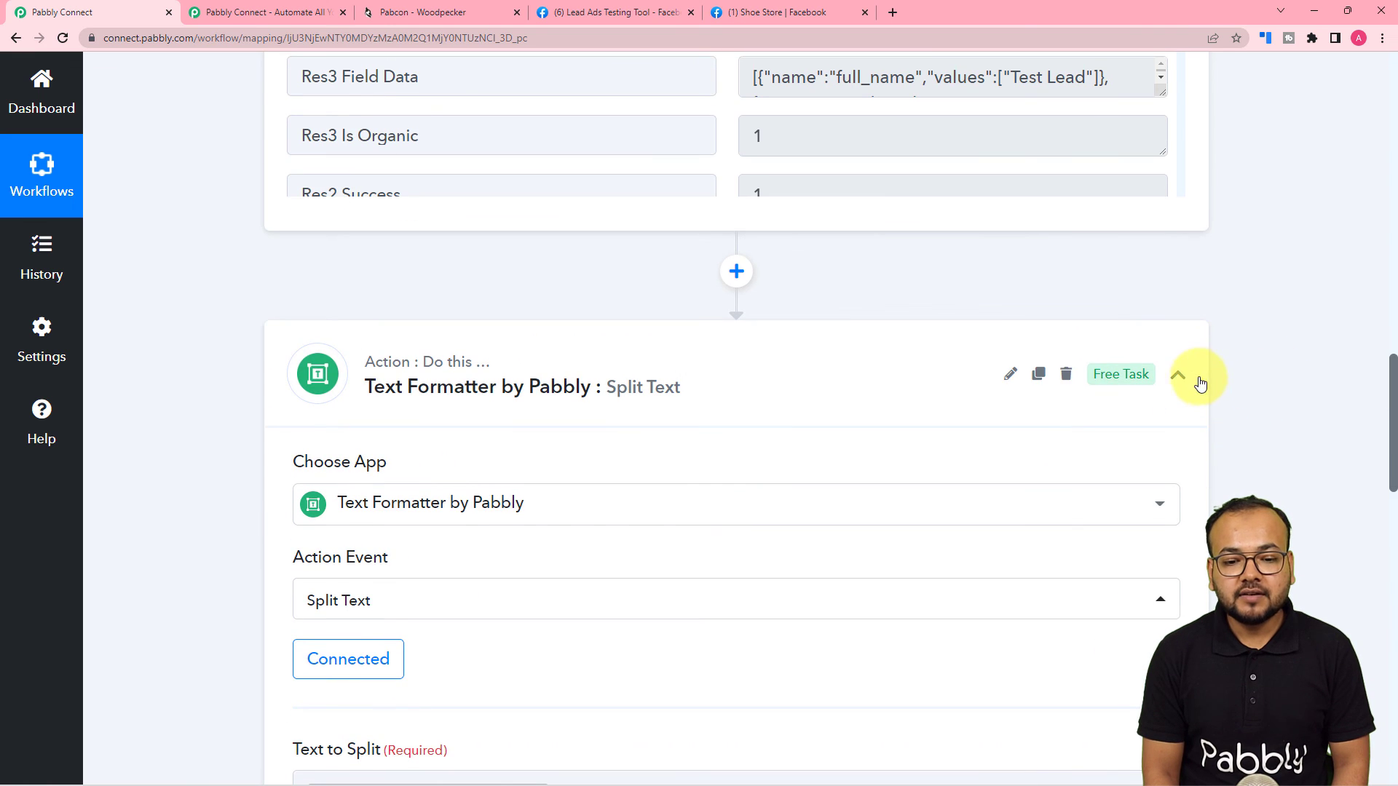
pyautogui.click(1181, 374)
pyautogui.scroll(15, 1265, 389)
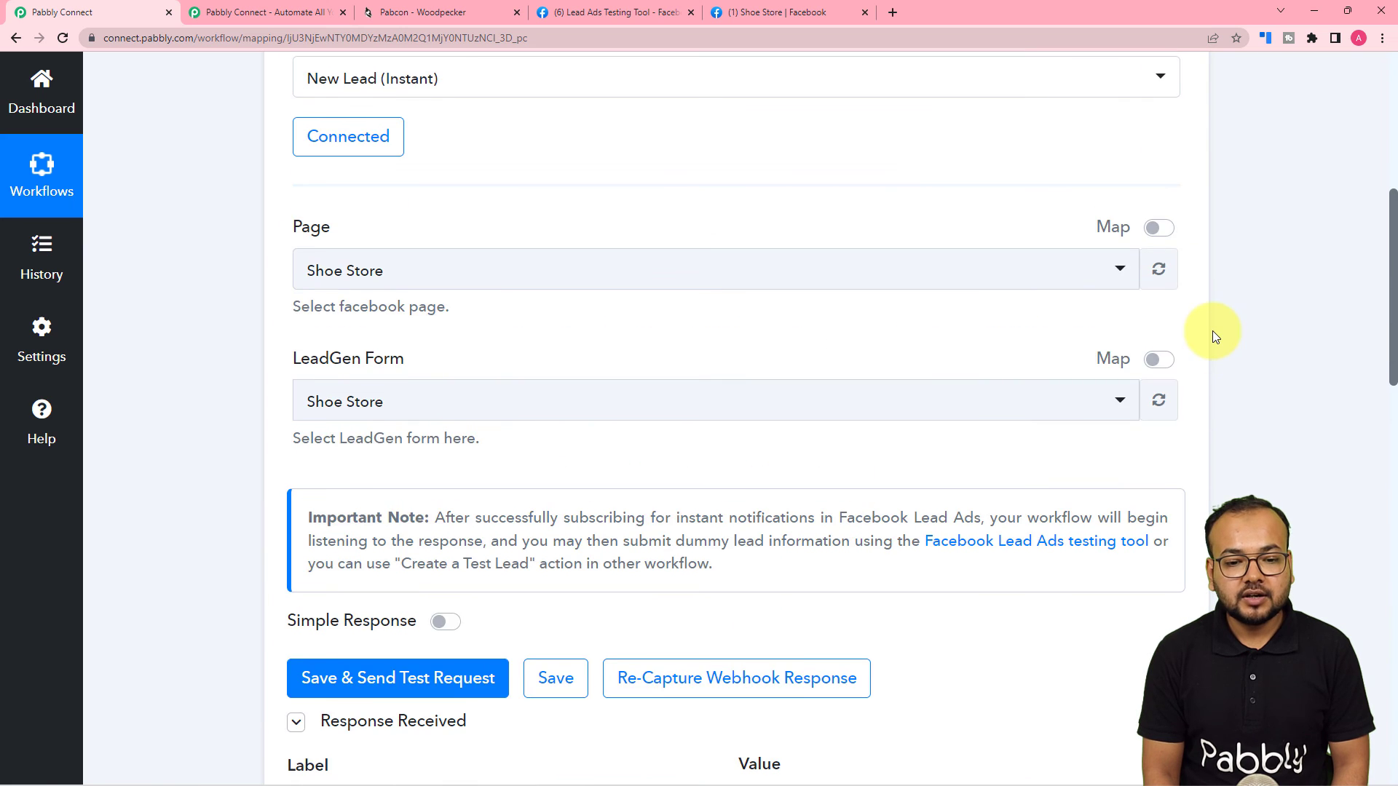
pyautogui.click(1176, 225)
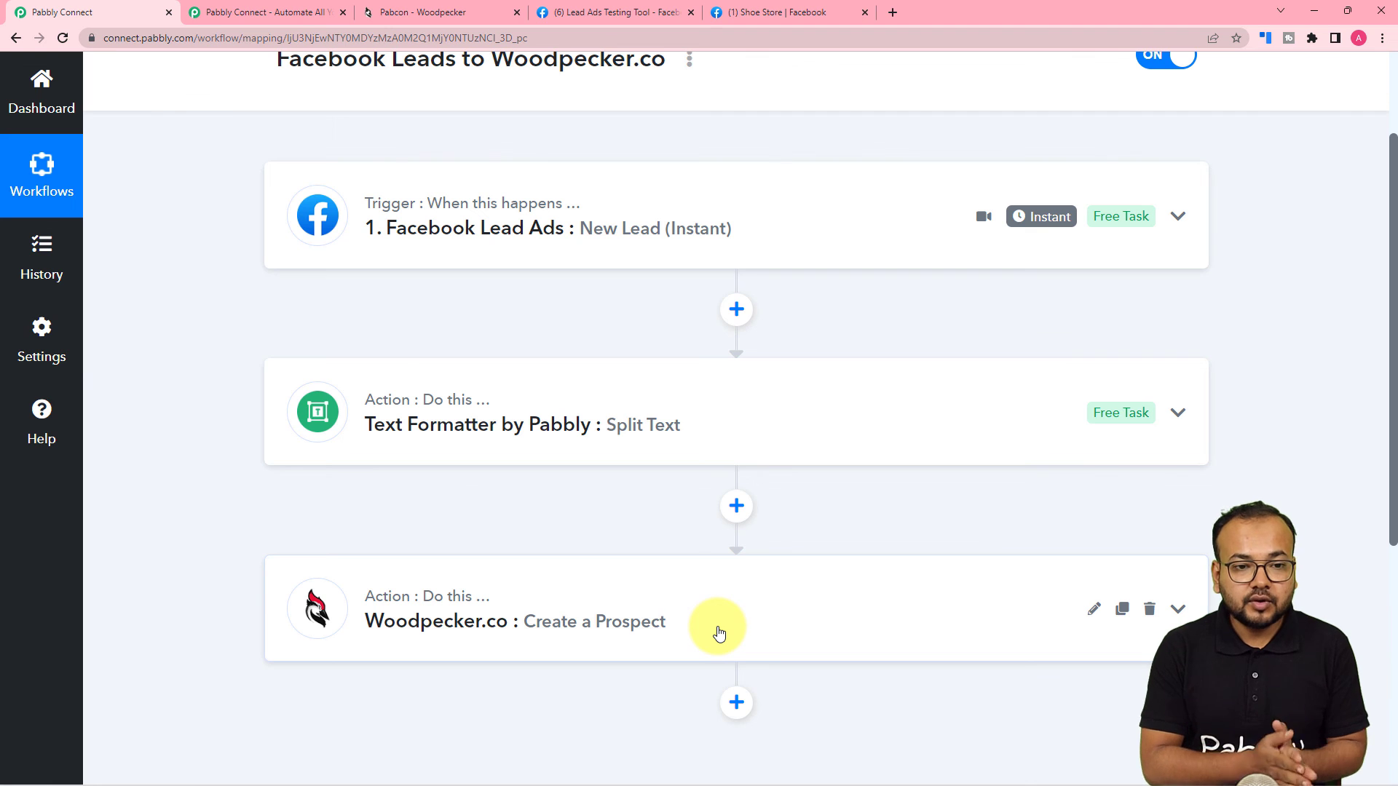
pyautogui.scroll(1, 718, 633)
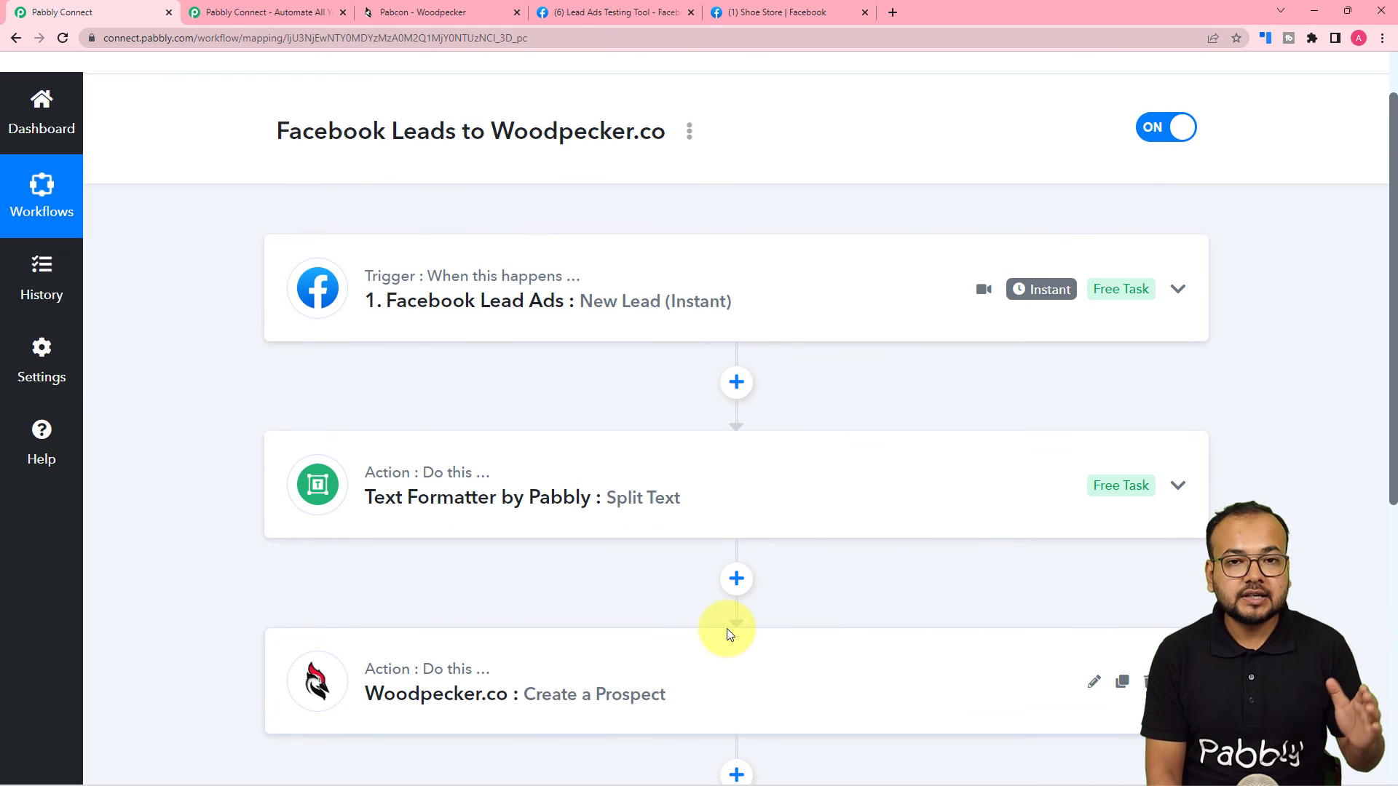